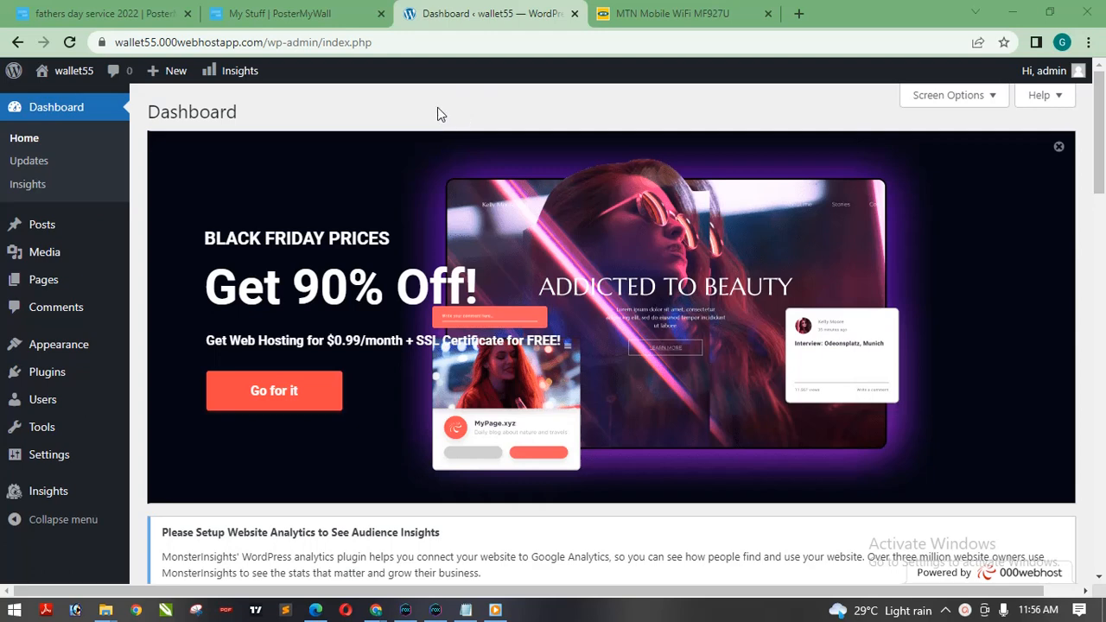
Open the Installed Plugins page in a new browser tab and look through the plugin list.
{"action": "mouse_move", "coordinate": [86, 371]}
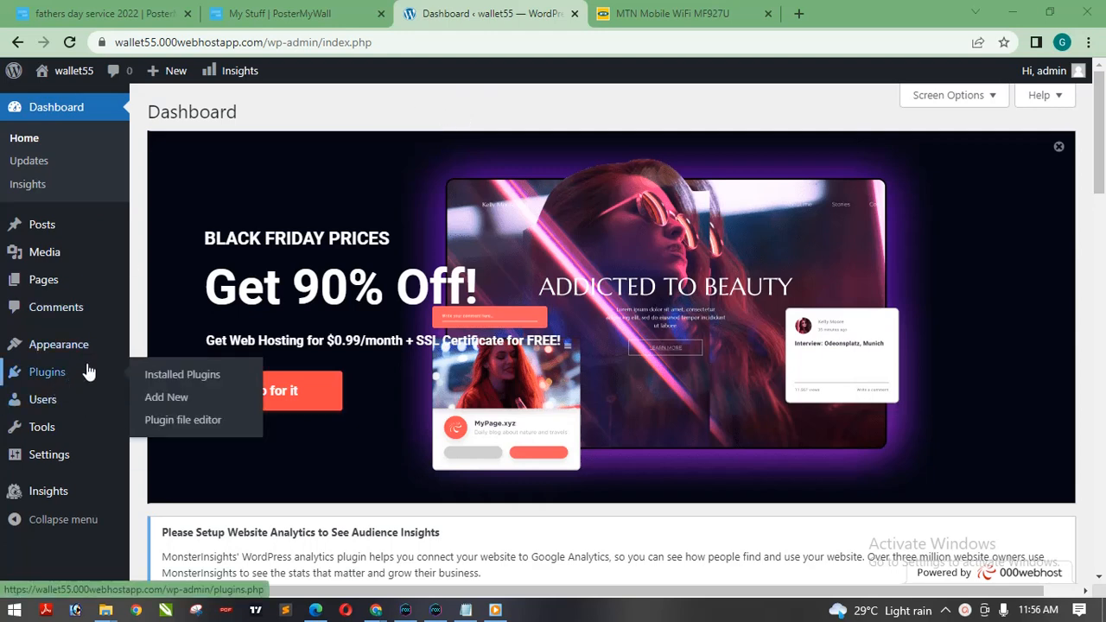
{"action": "right_click", "coordinate": [192, 380]}
{"action": "left_click", "coordinate": [242, 385]}
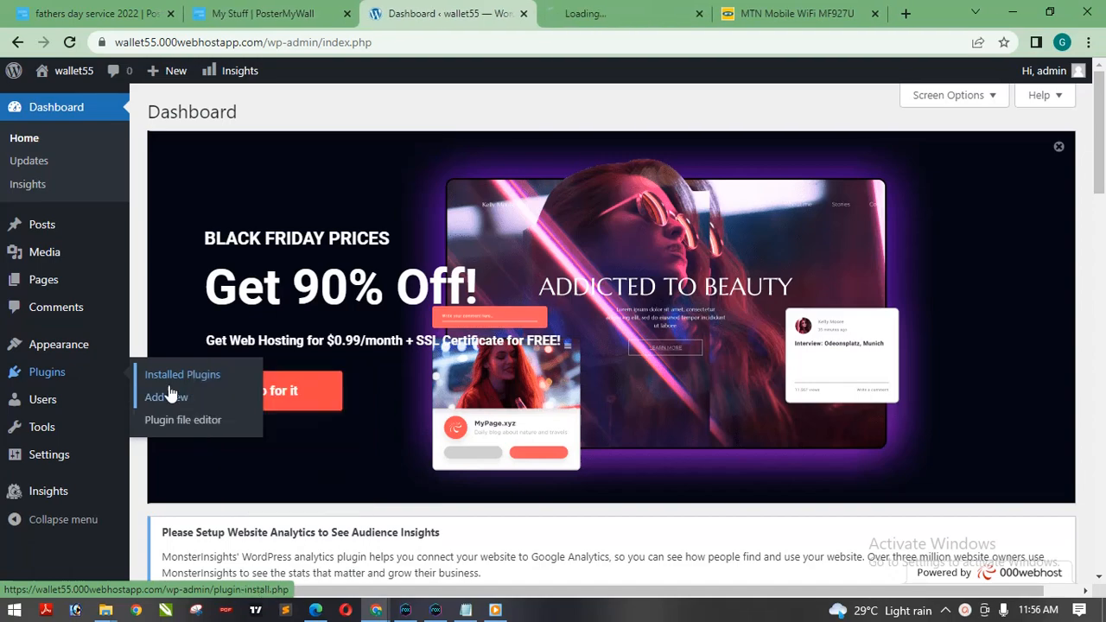
{"action": "left_click", "coordinate": [613, 13]}
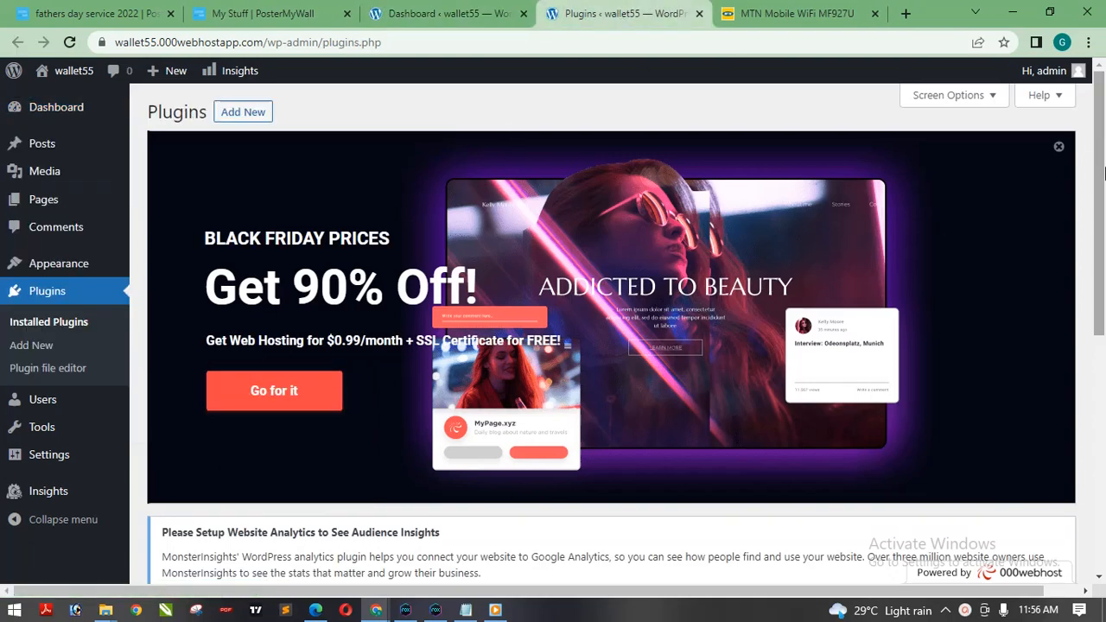
{"action": "scroll", "coordinate": [351, 473], "scroll_direction": "down", "scroll_amount": 5}
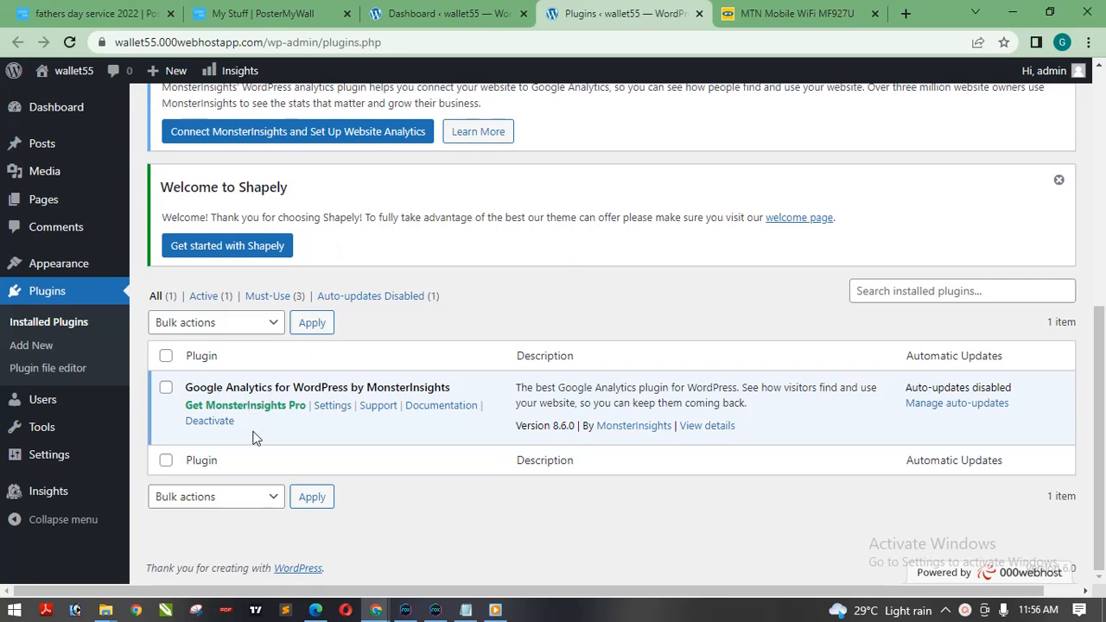
Open the page for adding new plugins and browse the featured plugins.
{"action": "left_click", "coordinate": [43, 347]}
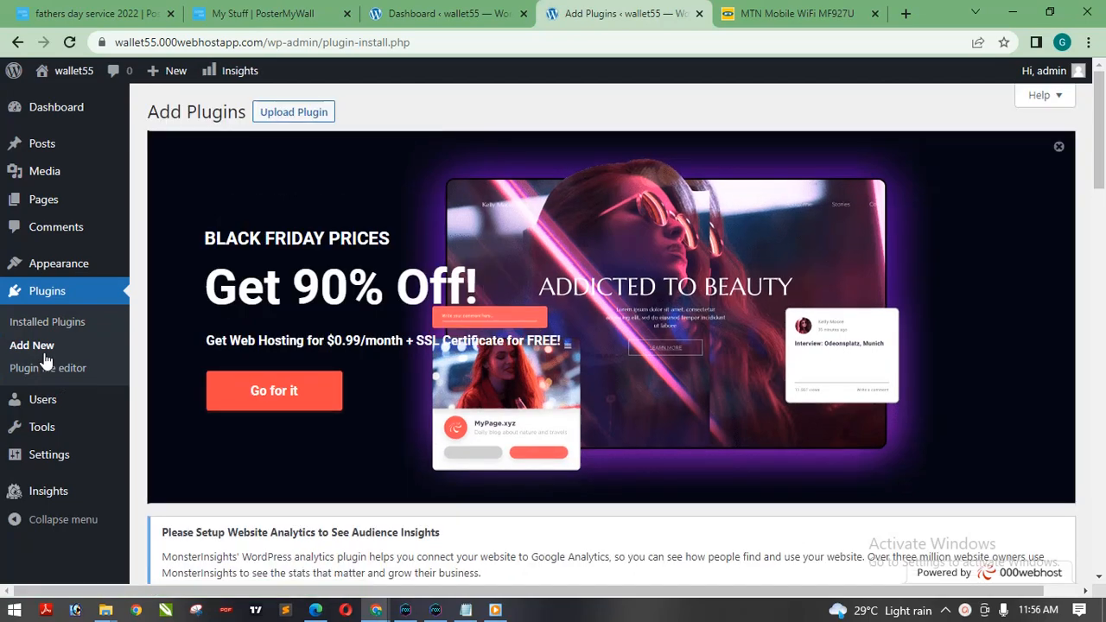
{"action": "left_click_drag", "start_coordinate": [1099, 129], "coordinate": [1102, 230]}
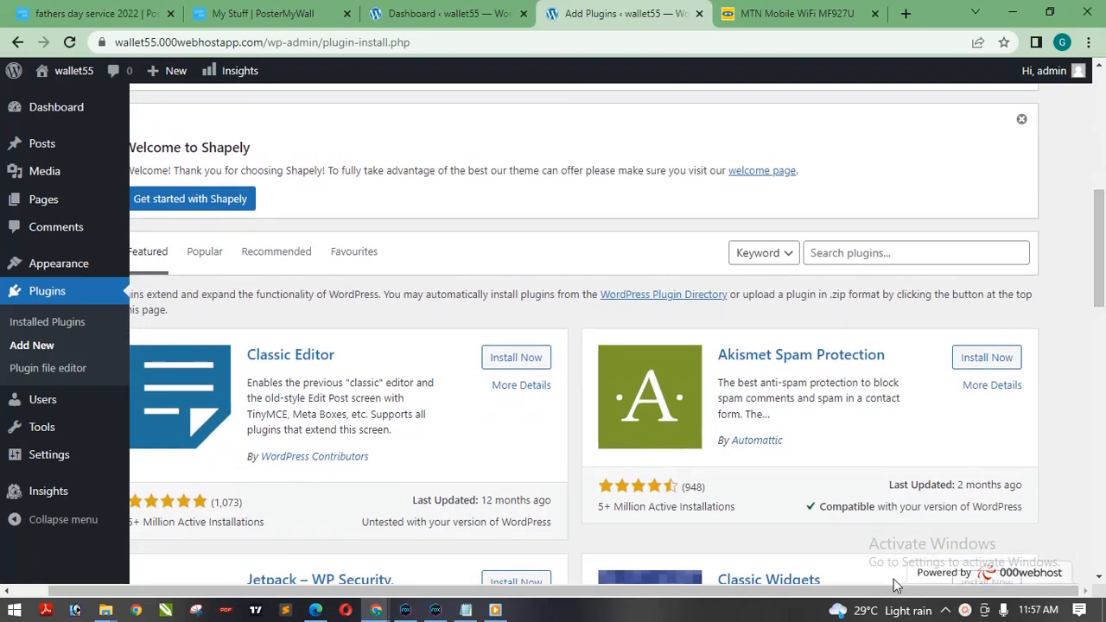
{"action": "left_click_drag", "start_coordinate": [884, 591], "coordinate": [799, 593]}
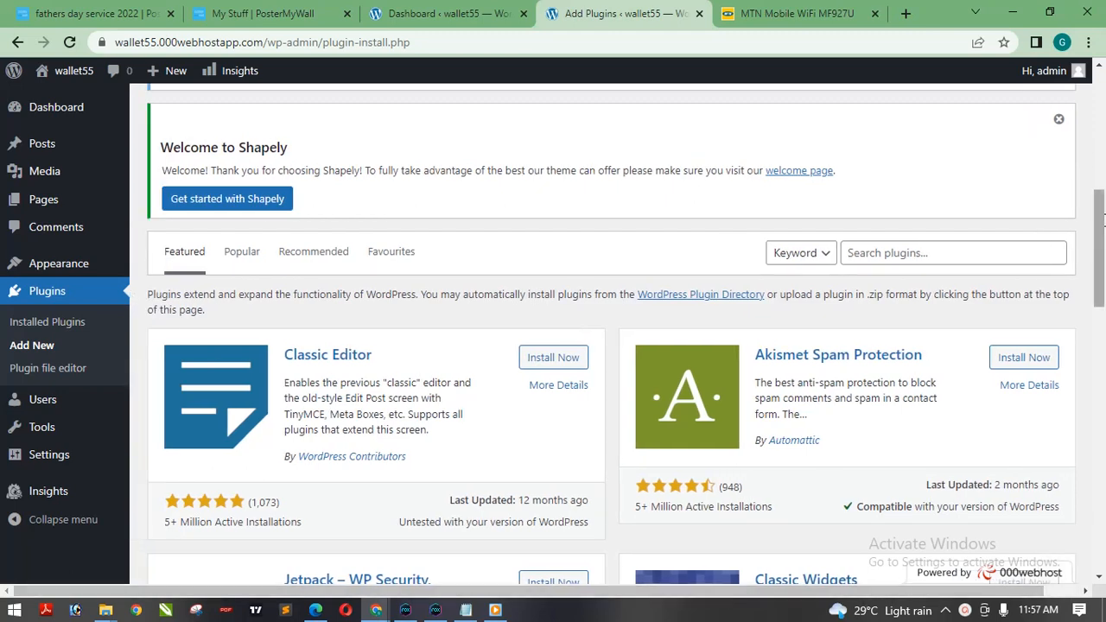
{"action": "scroll", "coordinate": [1103, 217], "scroll_direction": "down", "scroll_amount": 2}
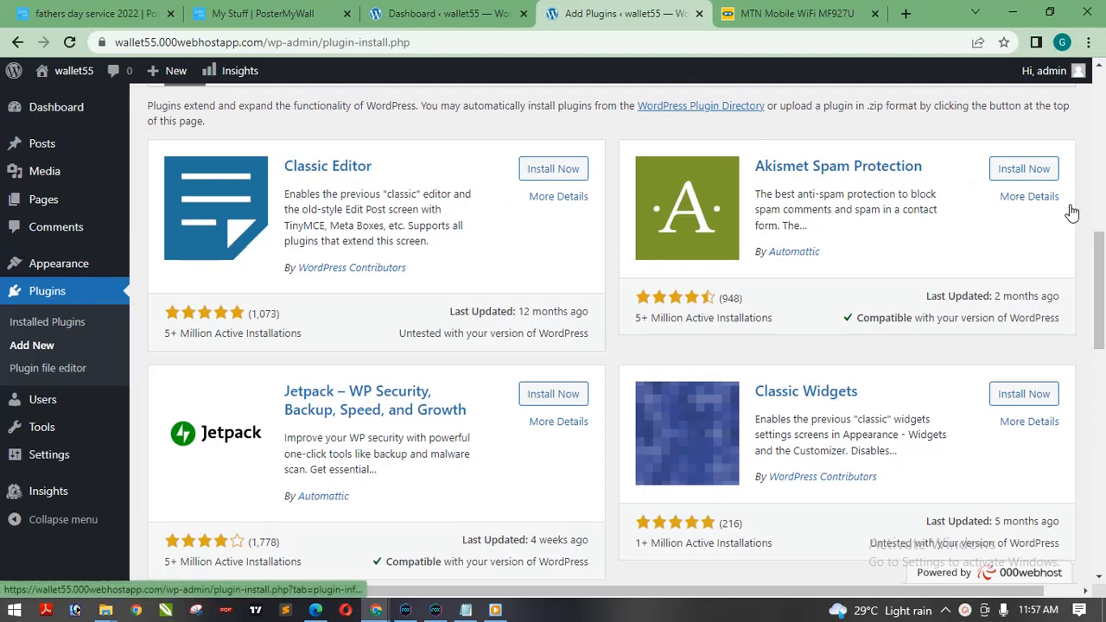
{"action": "left_click_drag", "start_coordinate": [1100, 315], "coordinate": [1102, 277]}
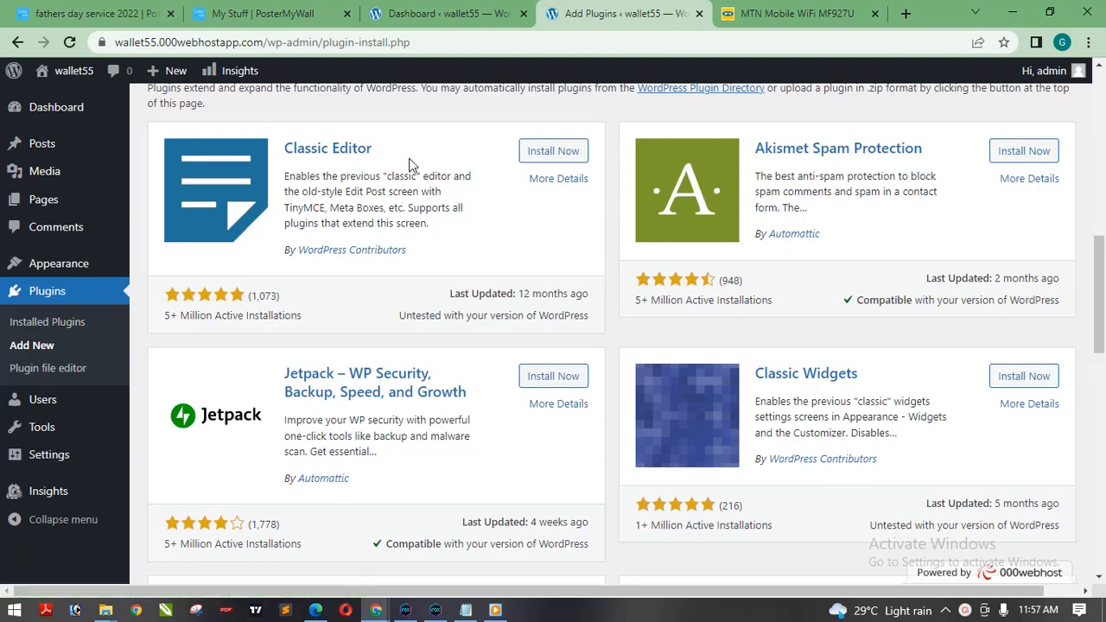
{"action": "left_click_drag", "start_coordinate": [1101, 332], "coordinate": [1101, 318]}
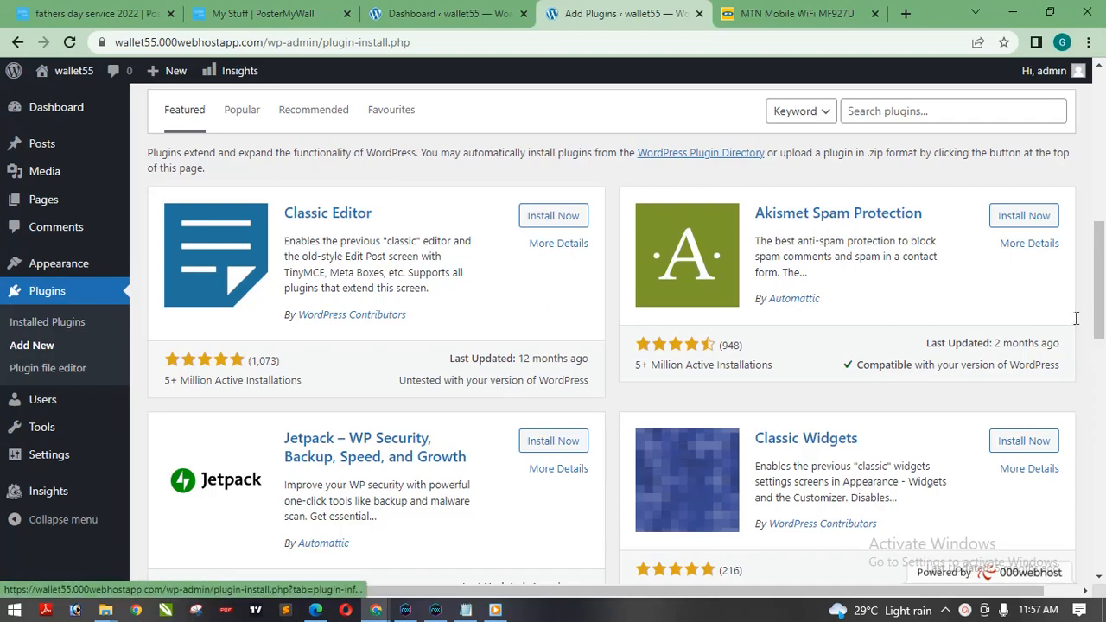
{"action": "left_click_drag", "start_coordinate": [1096, 293], "coordinate": [1091, 451]}
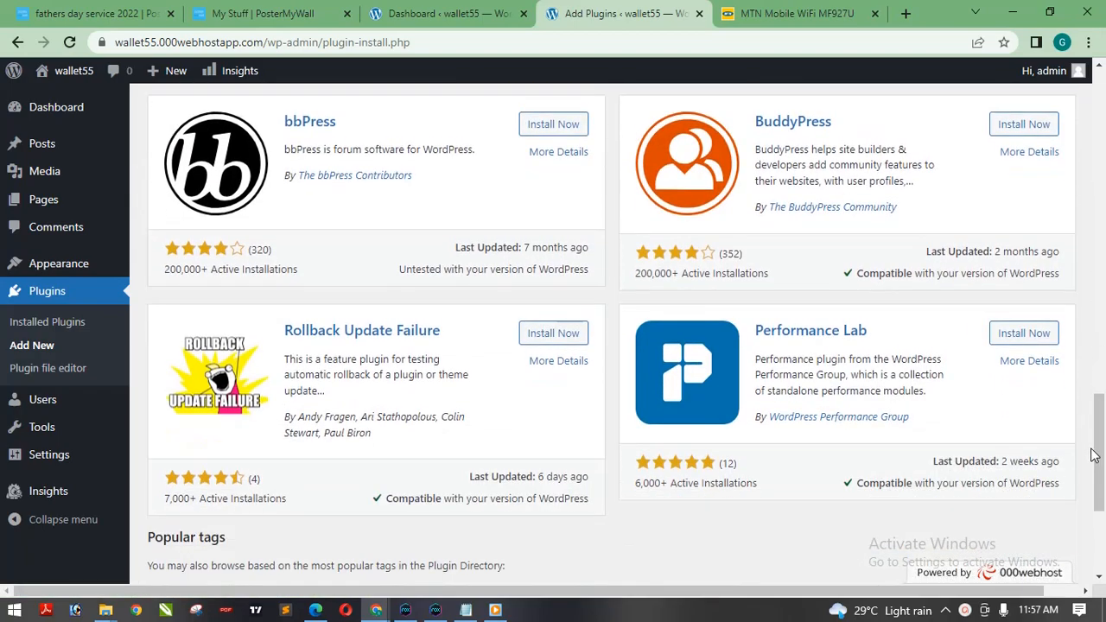
{"action": "left_click_drag", "start_coordinate": [1102, 491], "coordinate": [1102, 293]}
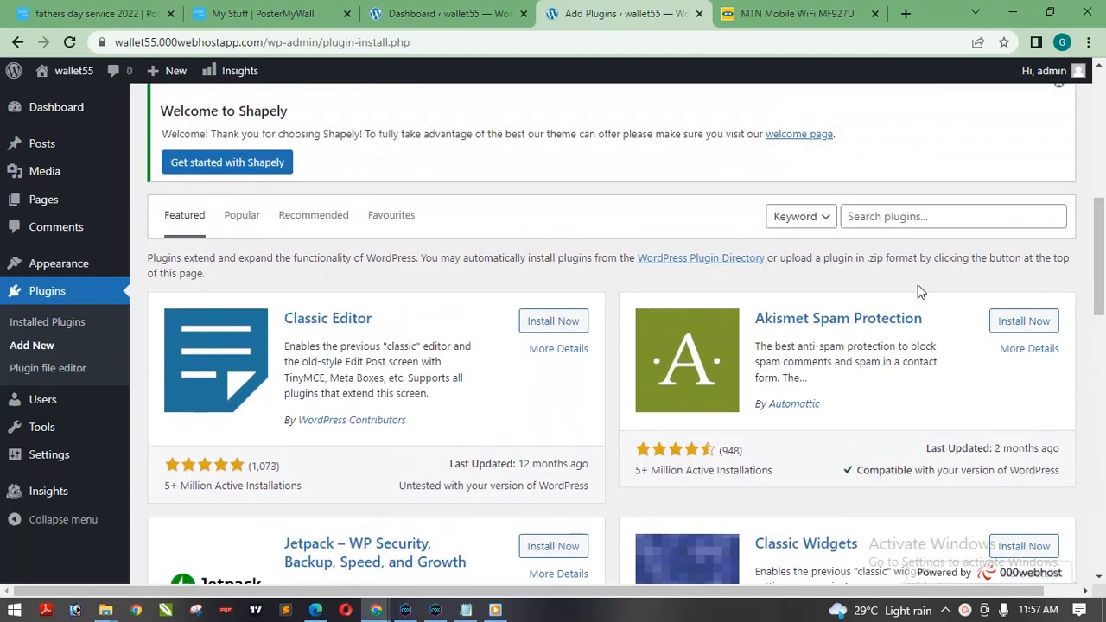
Search the plugin directory for "elementor" and install Elementor Website Builder.
{"action": "left_click", "coordinate": [887, 213]}
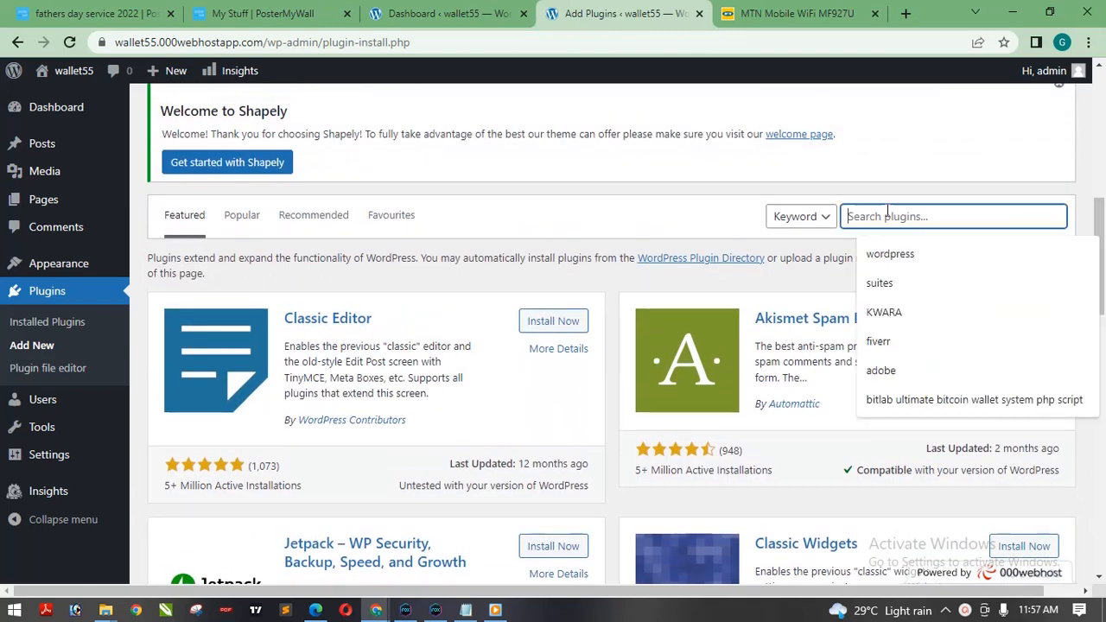
{"action": "type", "text": "elementor"}
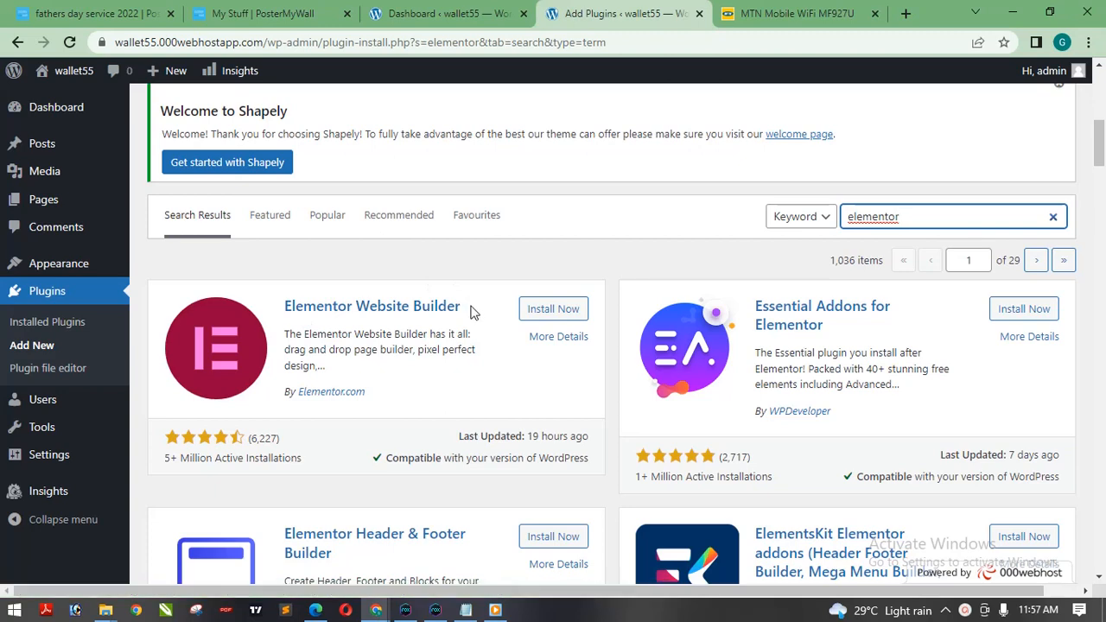
{"action": "left_click_drag", "start_coordinate": [472, 306], "coordinate": [291, 302]}
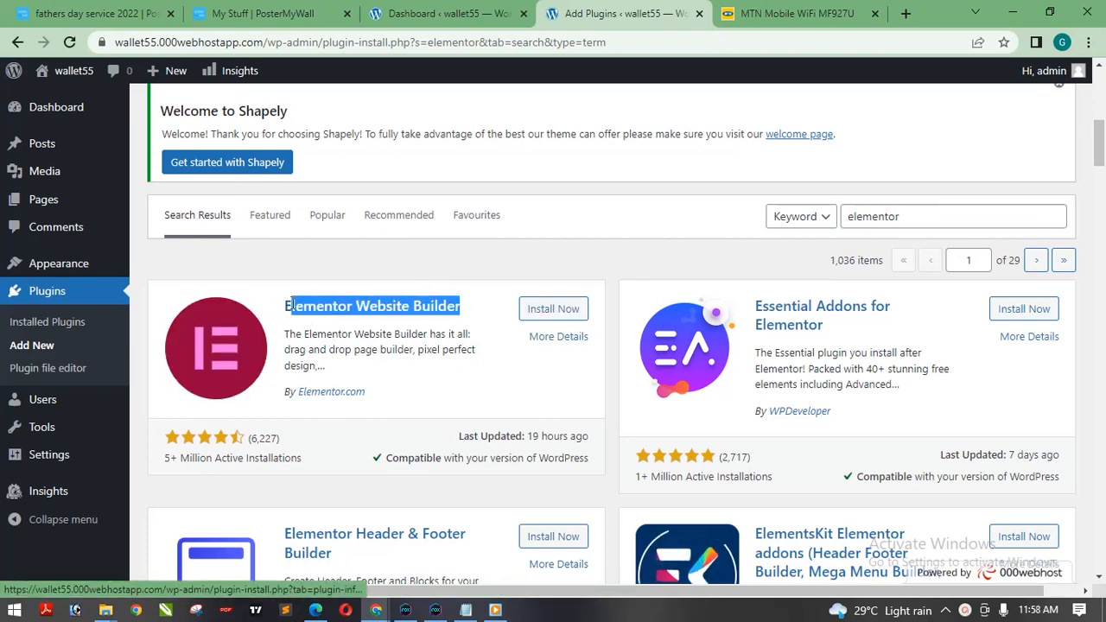
{"action": "left_click", "coordinate": [383, 277]}
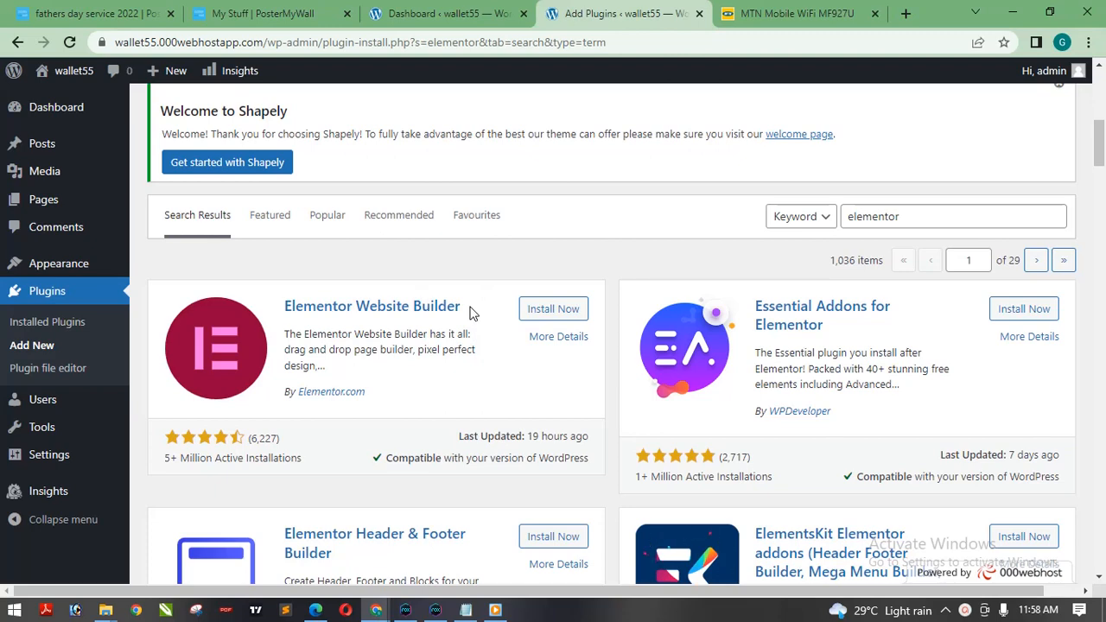
{"action": "left_click", "coordinate": [552, 311]}
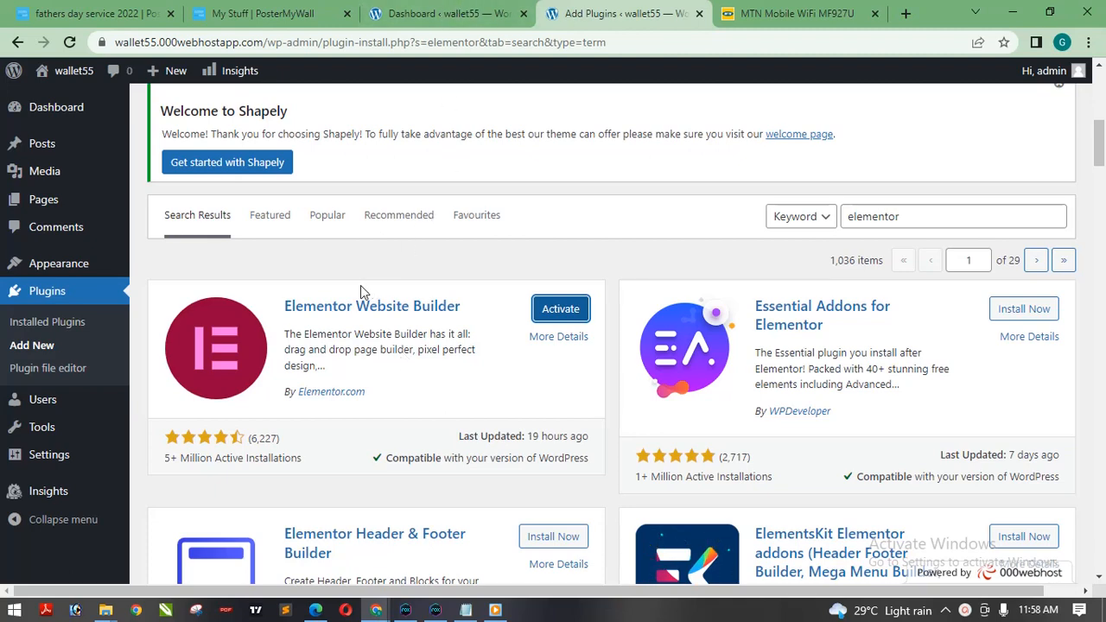
Open the Installed Plugins page in another tab and compare the Elementor entry there with its search result.
{"action": "right_click", "coordinate": [55, 325]}
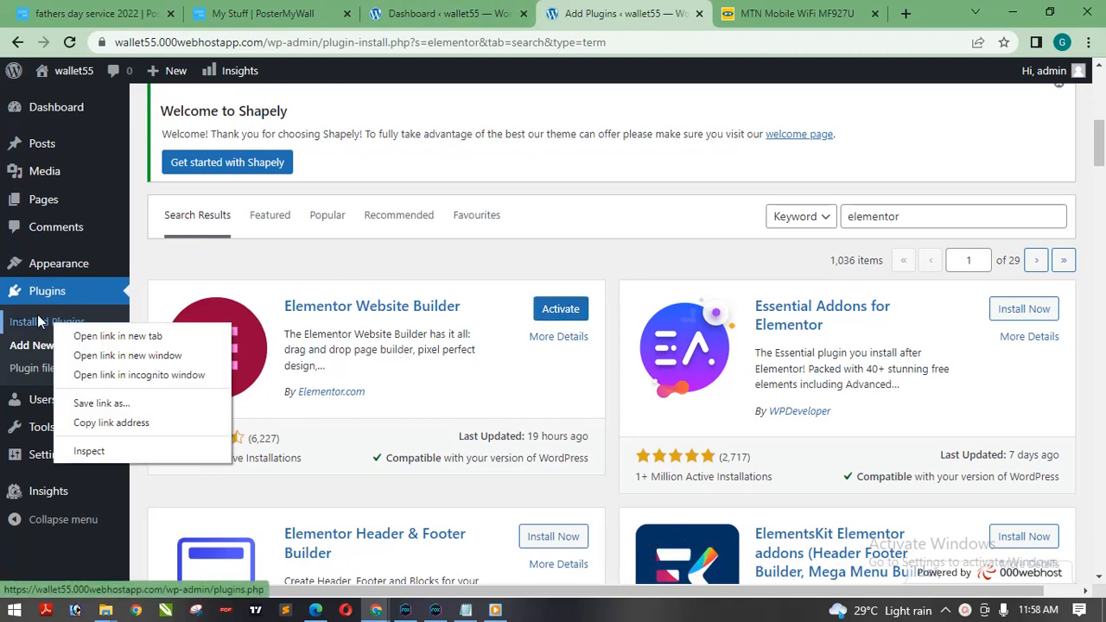
{"action": "left_click", "coordinate": [90, 335]}
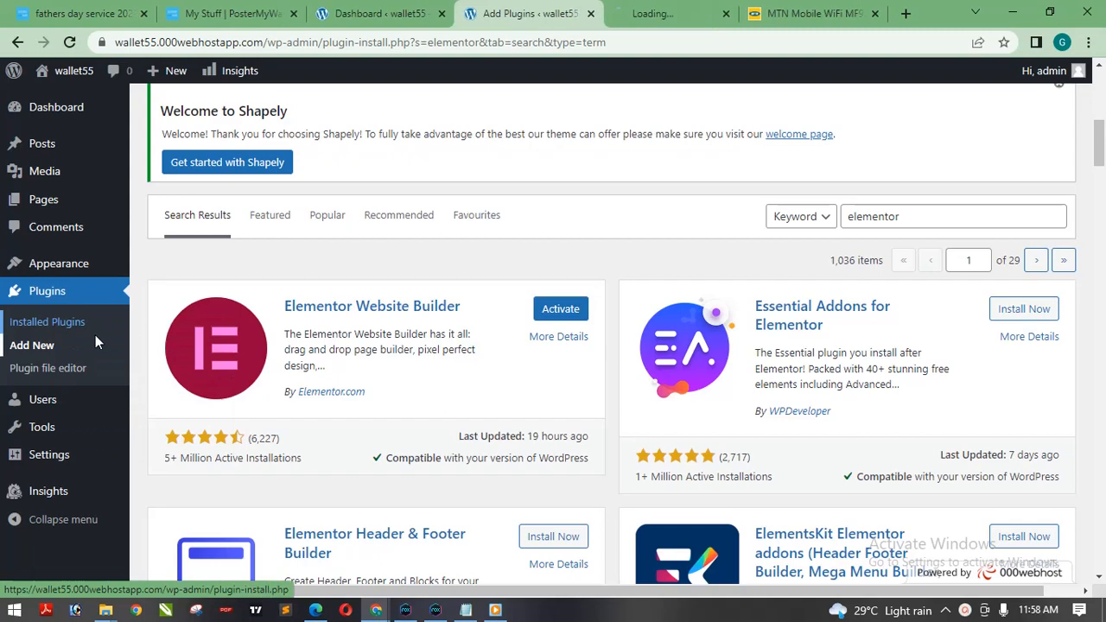
{"action": "left_click", "coordinate": [663, 10]}
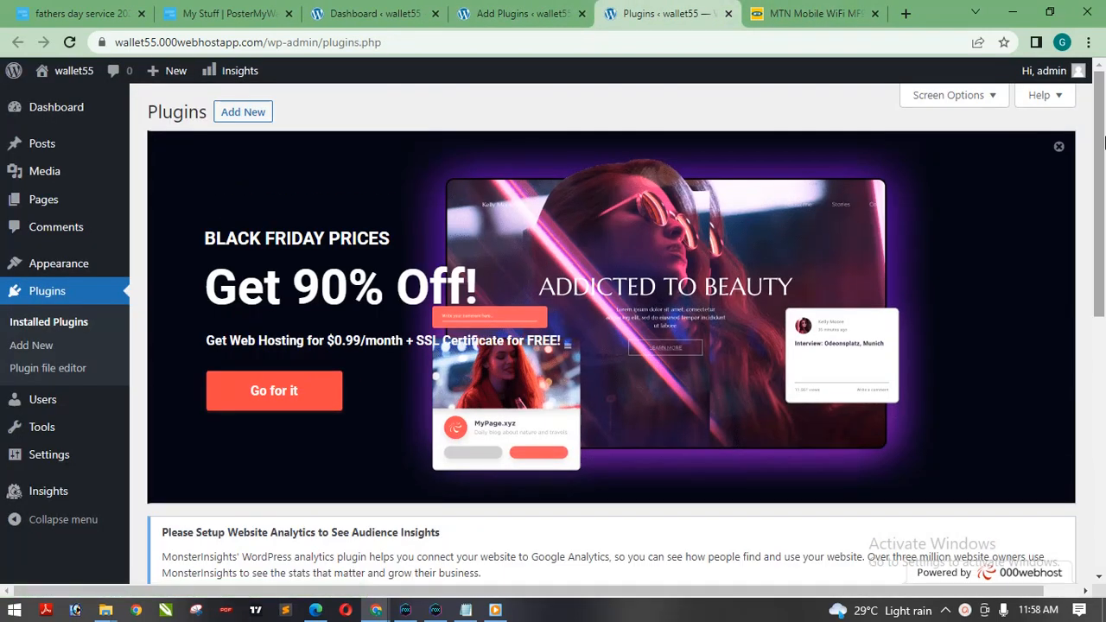
{"action": "left_click_drag", "start_coordinate": [1090, 148], "coordinate": [1103, 446]}
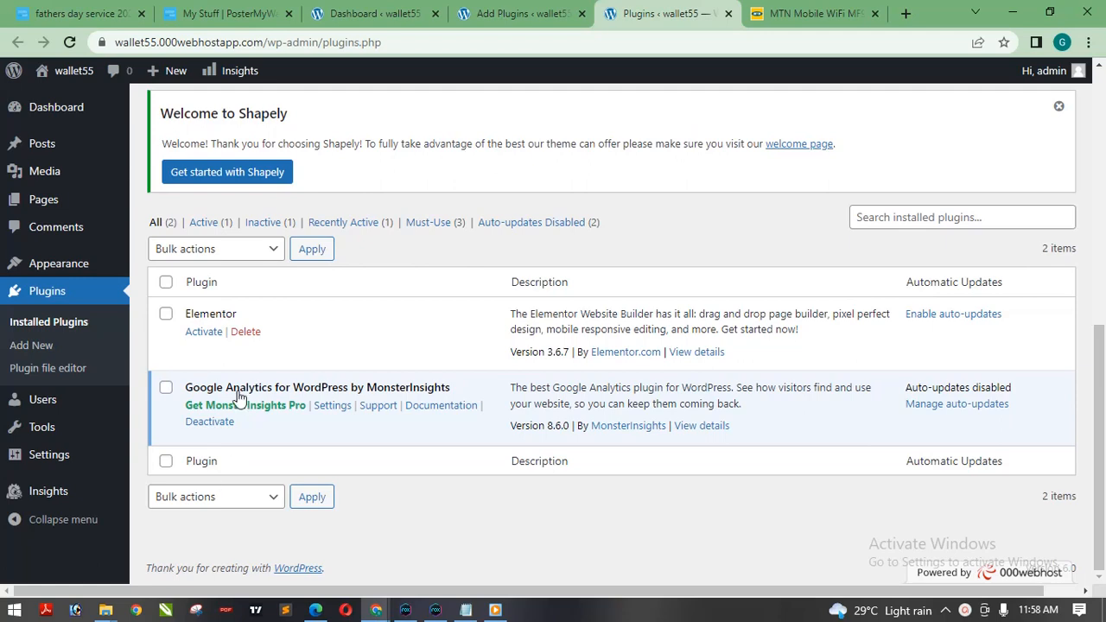
{"action": "left_click", "coordinate": [507, 14]}
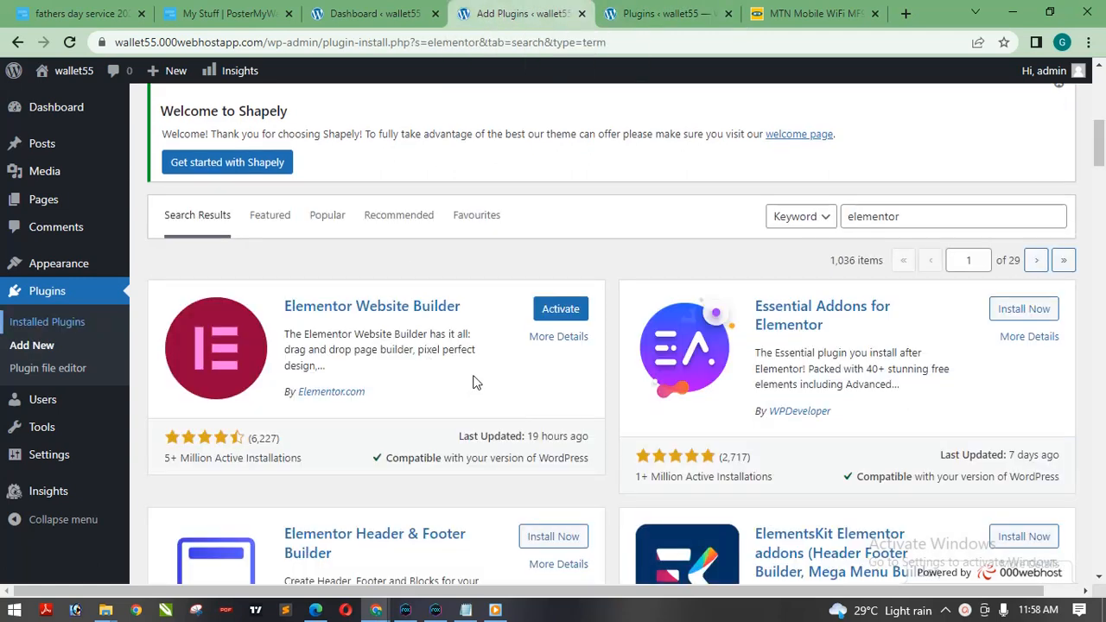
{"action": "left_click", "coordinate": [649, 10]}
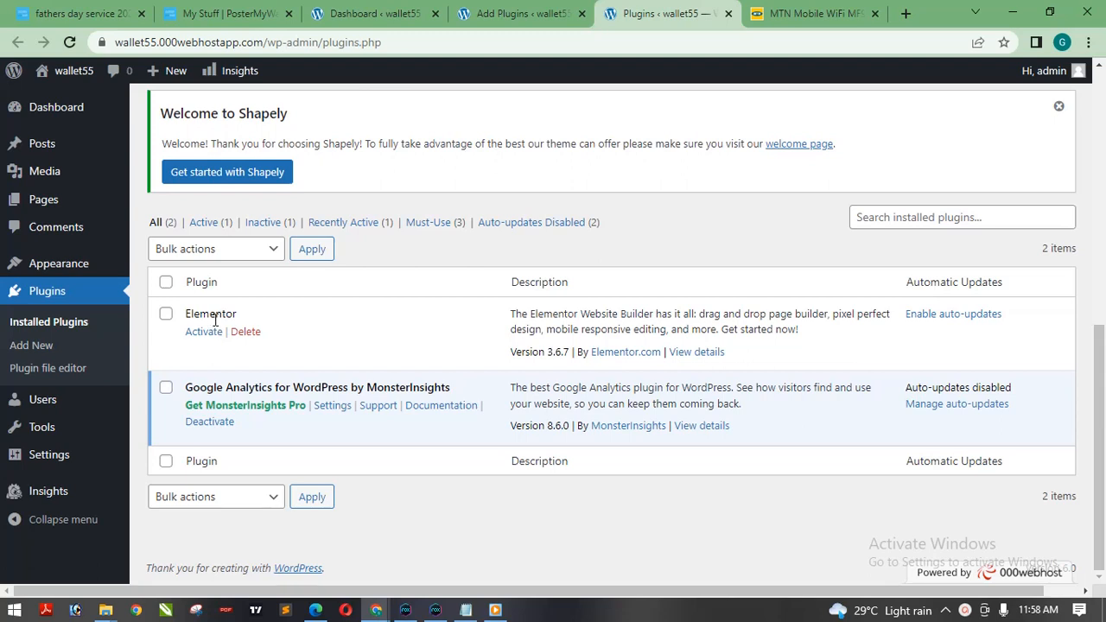
{"action": "left_click", "coordinate": [523, 10]}
{"action": "left_click", "coordinate": [665, 13]}
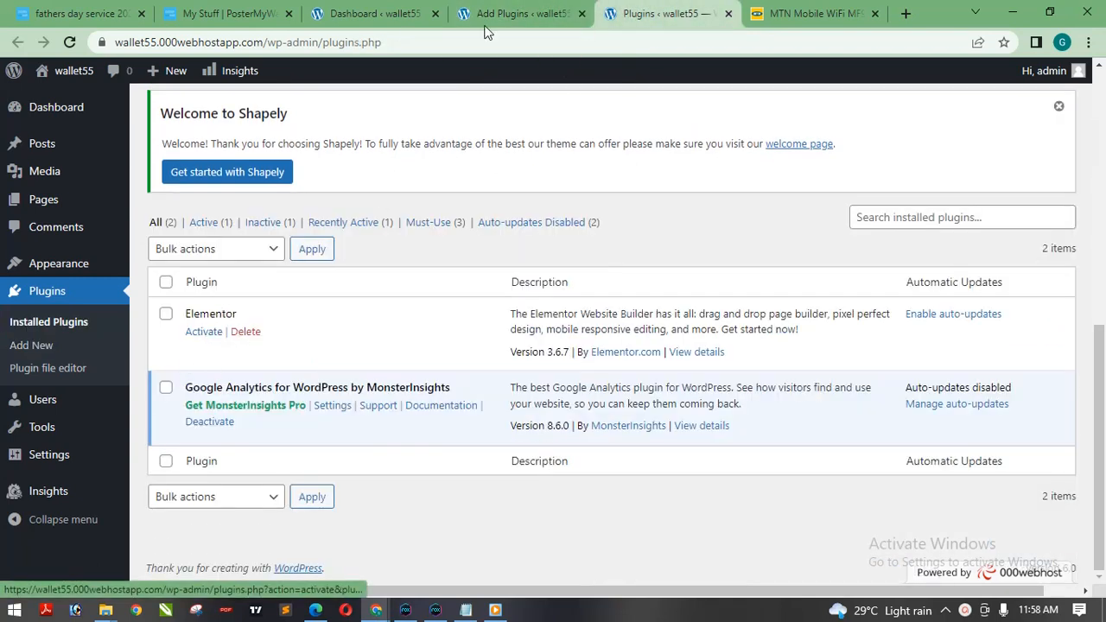
Activate Elementor Website Builder from the plugin search results and check its entry in the plugin list.
{"action": "left_click", "coordinate": [518, 12]}
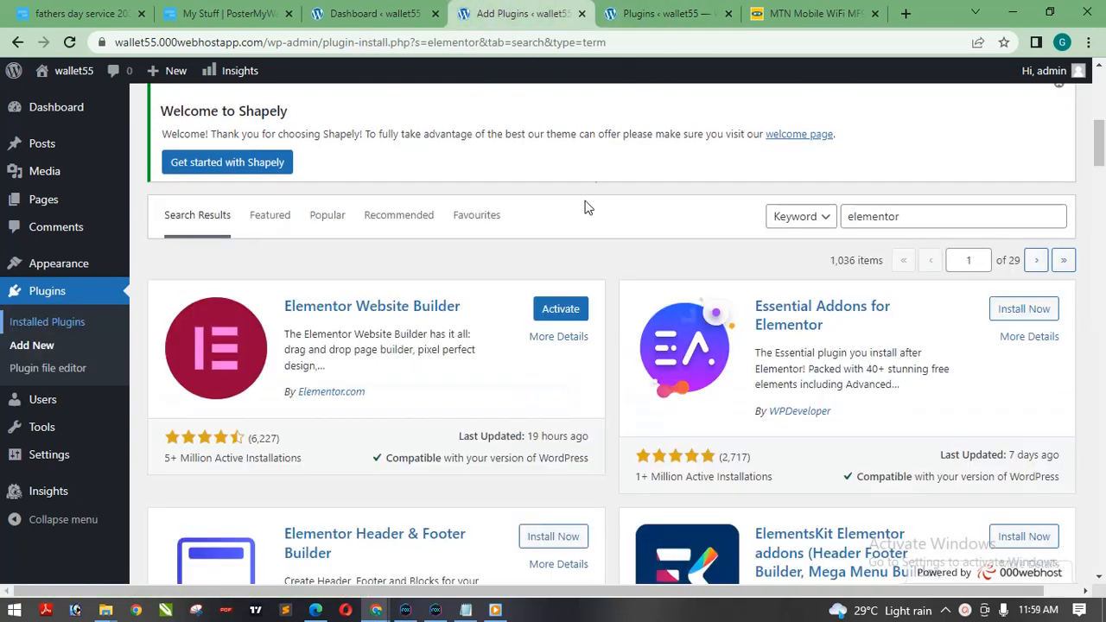
{"action": "left_click", "coordinate": [560, 311]}
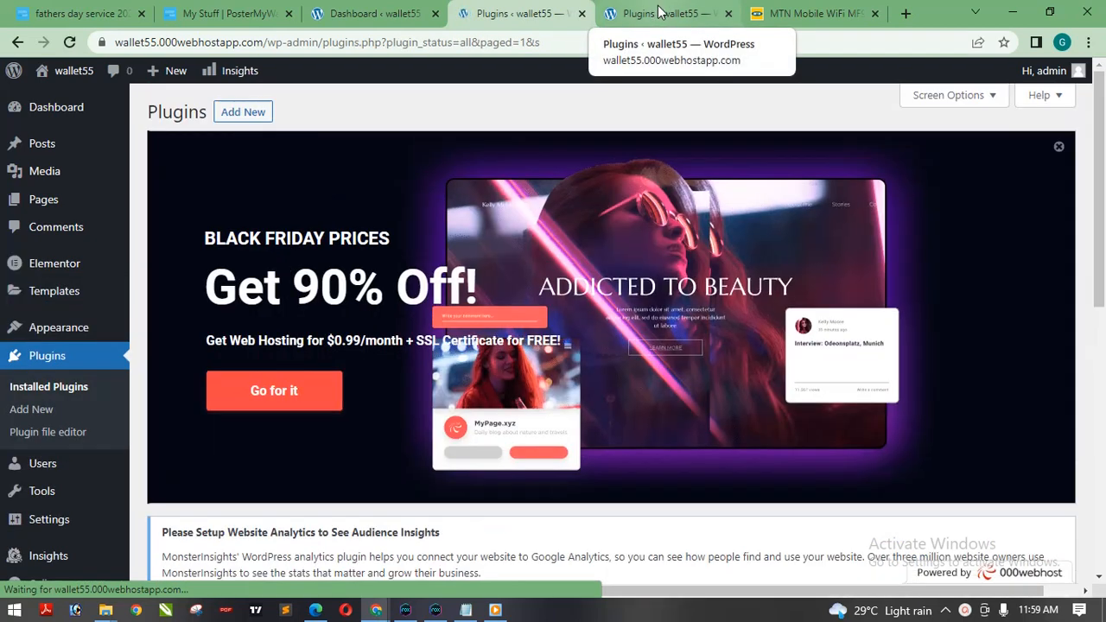
{"action": "left_click_drag", "start_coordinate": [1098, 226], "coordinate": [1092, 495]}
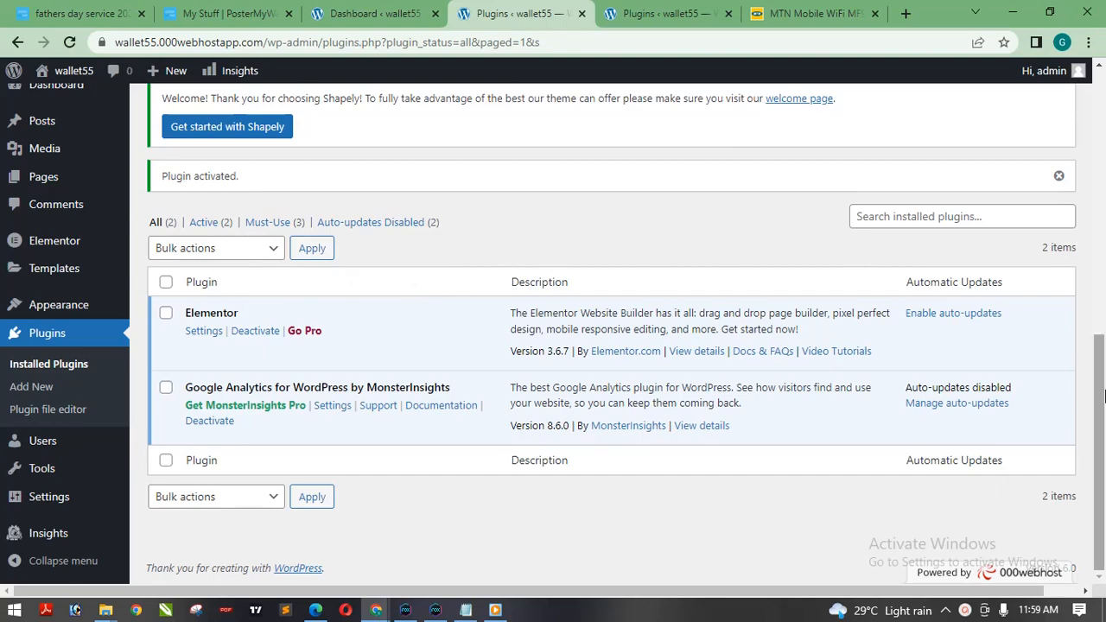
{"action": "left_click_drag", "start_coordinate": [1102, 413], "coordinate": [1103, 458]}
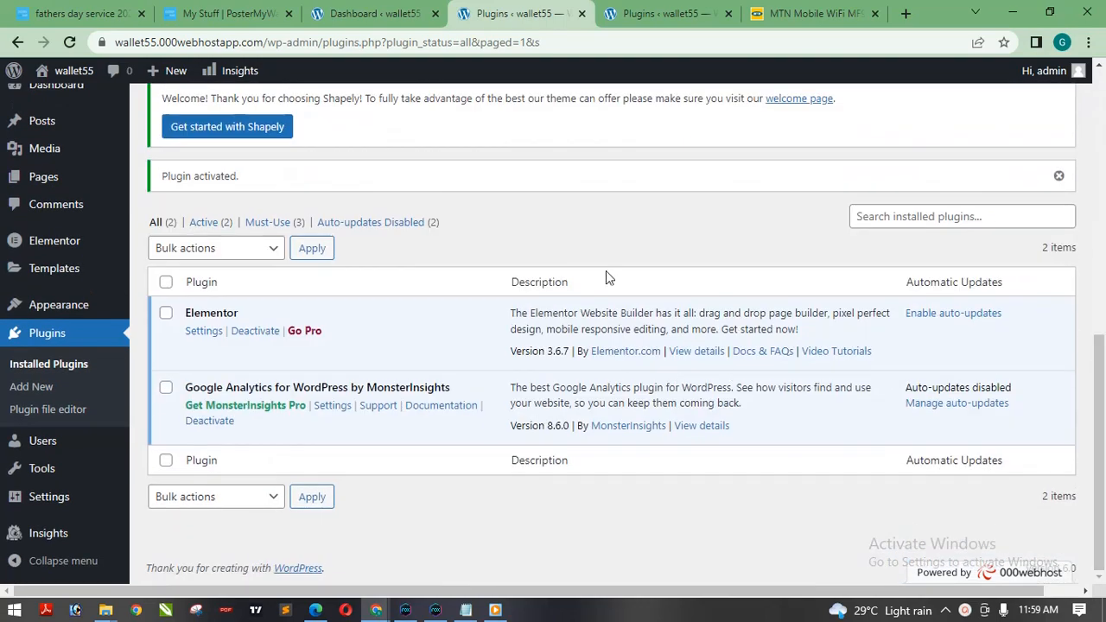
Compare the Elementor entry and admin menu between the plugin pages loaded before and after activation.
{"action": "left_click", "coordinate": [665, 13]}
{"action": "left_click", "coordinate": [544, 11]}
{"action": "left_click", "coordinate": [646, 16]}
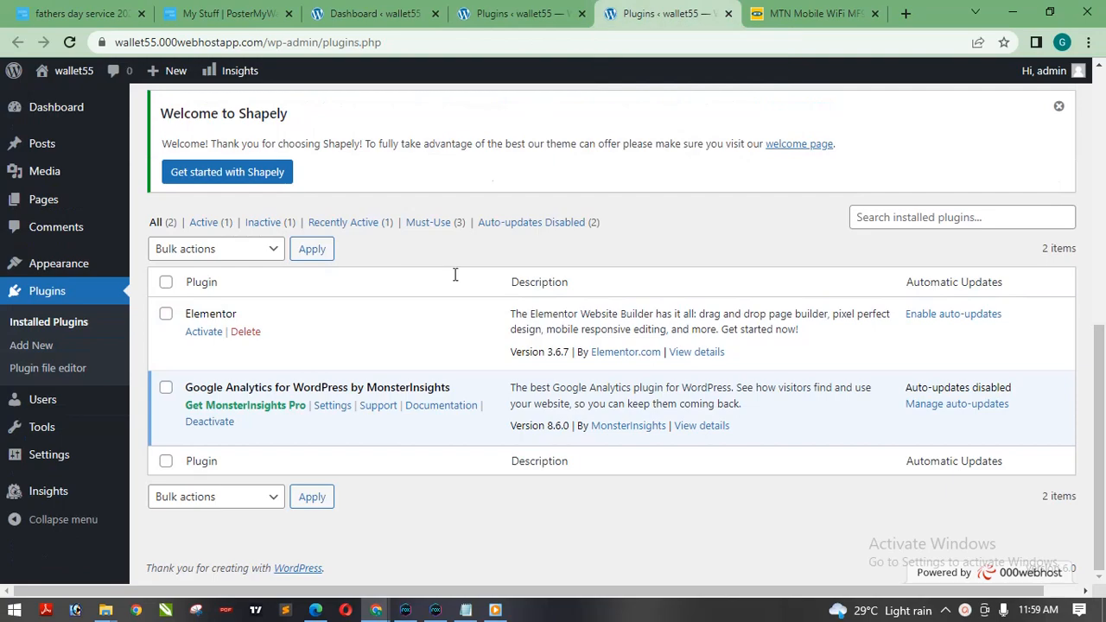
{"action": "mouse_move", "coordinate": [1100, 408]}
{"action": "left_mouse_down"}
{"action": "mouse_move", "coordinate": [1103, 154]}
{"action": "mouse_move", "coordinate": [1103, 406]}
{"action": "left_mouse_up"}
{"action": "left_click", "coordinate": [527, 10]}
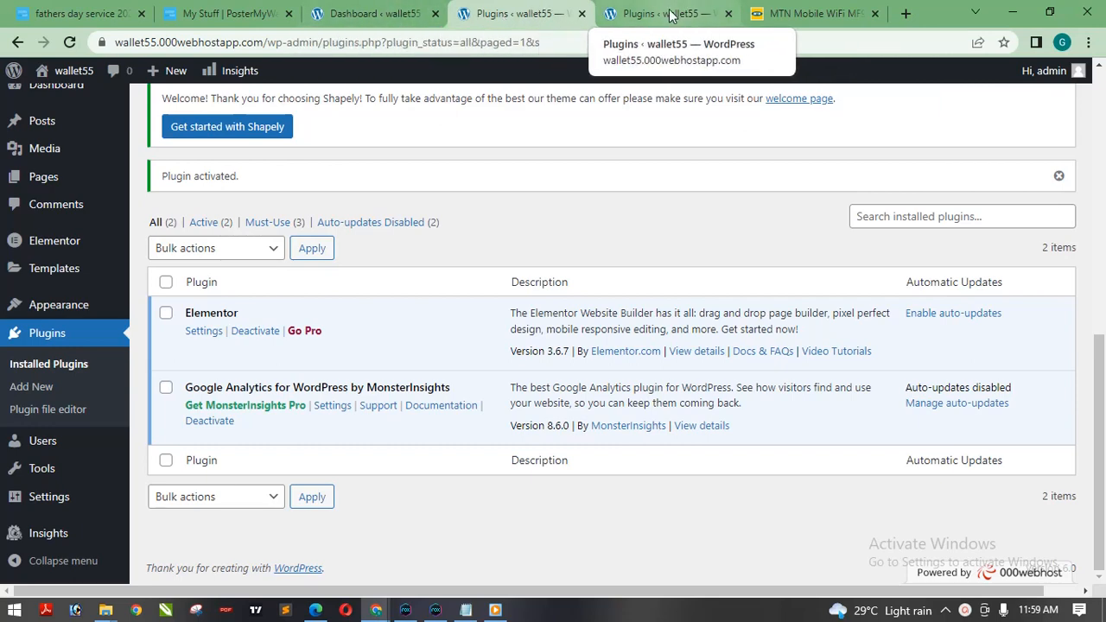
{"action": "left_click", "coordinate": [625, 14]}
{"action": "left_click", "coordinate": [522, 13]}
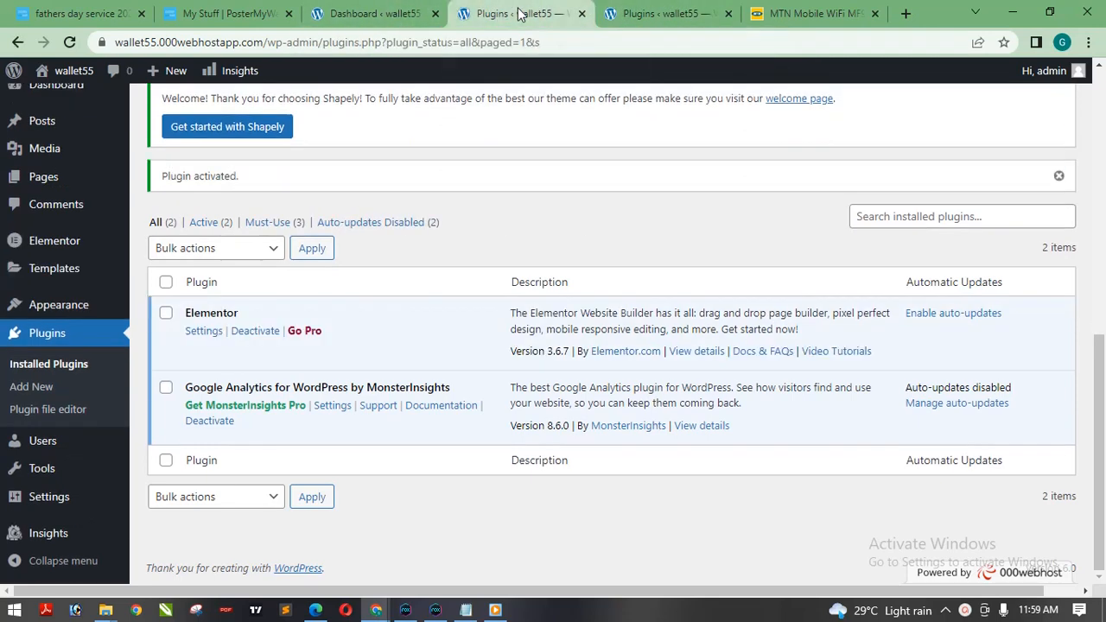
Return to the Dashboard tab and open the page for adding a new WordPress page in a new tab.
{"action": "left_click", "coordinate": [375, 11]}
{"action": "mouse_move", "coordinate": [45, 282]}
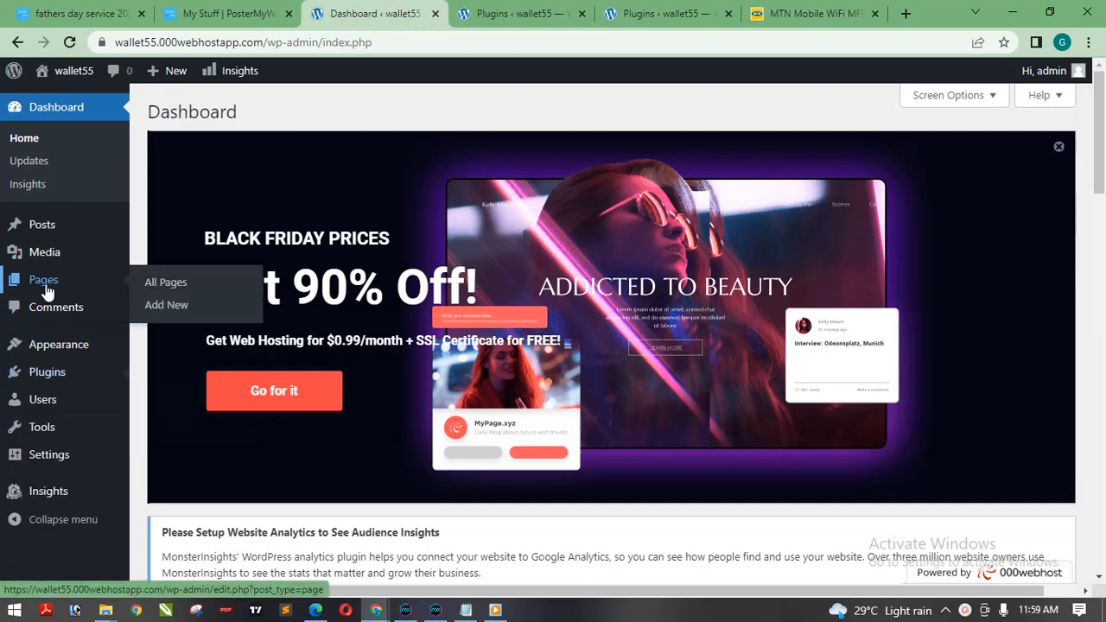
{"action": "right_click", "coordinate": [159, 303]}
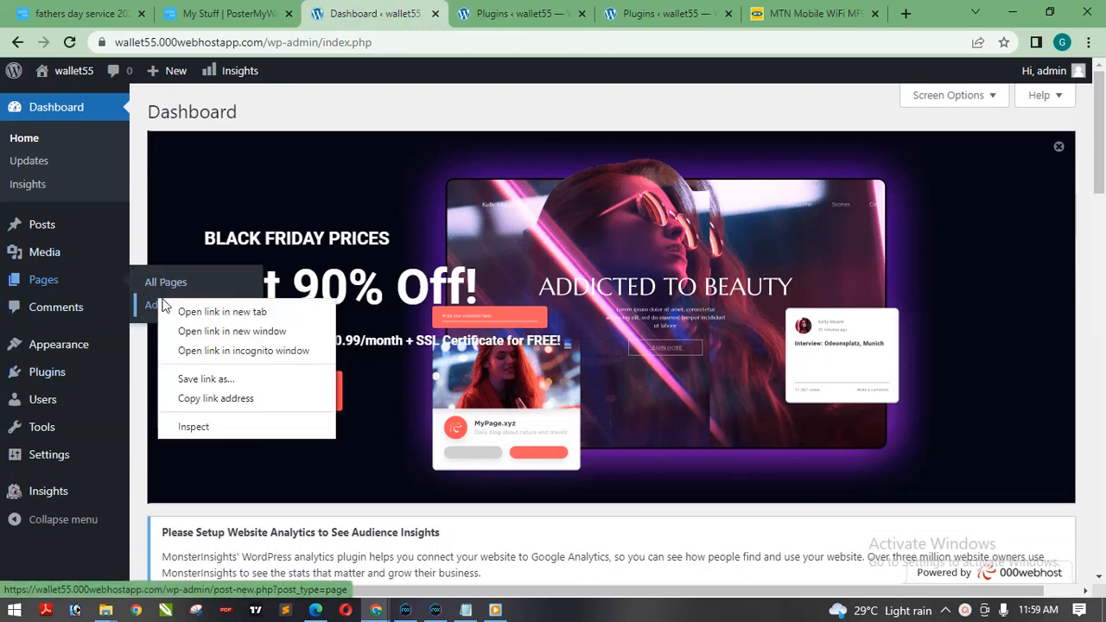
{"action": "left_click", "coordinate": [207, 312]}
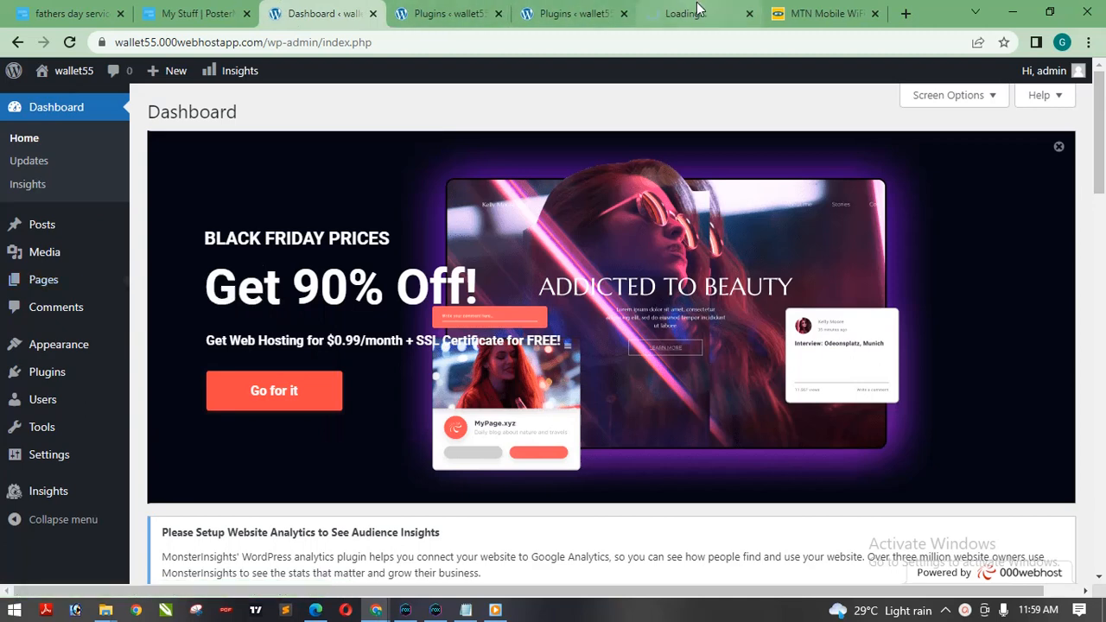
Bring the new page's tab beside the Dashboard tab, title the page Home and publish it.
{"action": "left_click_drag", "start_coordinate": [451, 10], "coordinate": [486, 9]}
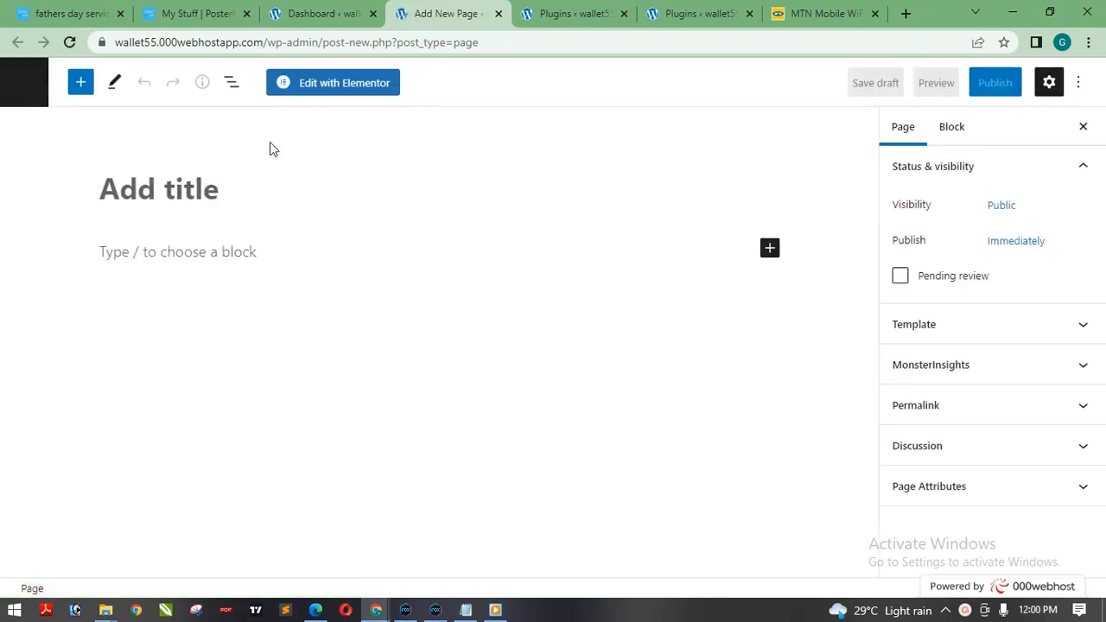
{"action": "left_click", "coordinate": [271, 173]}
{"action": "type", "text": "H"}
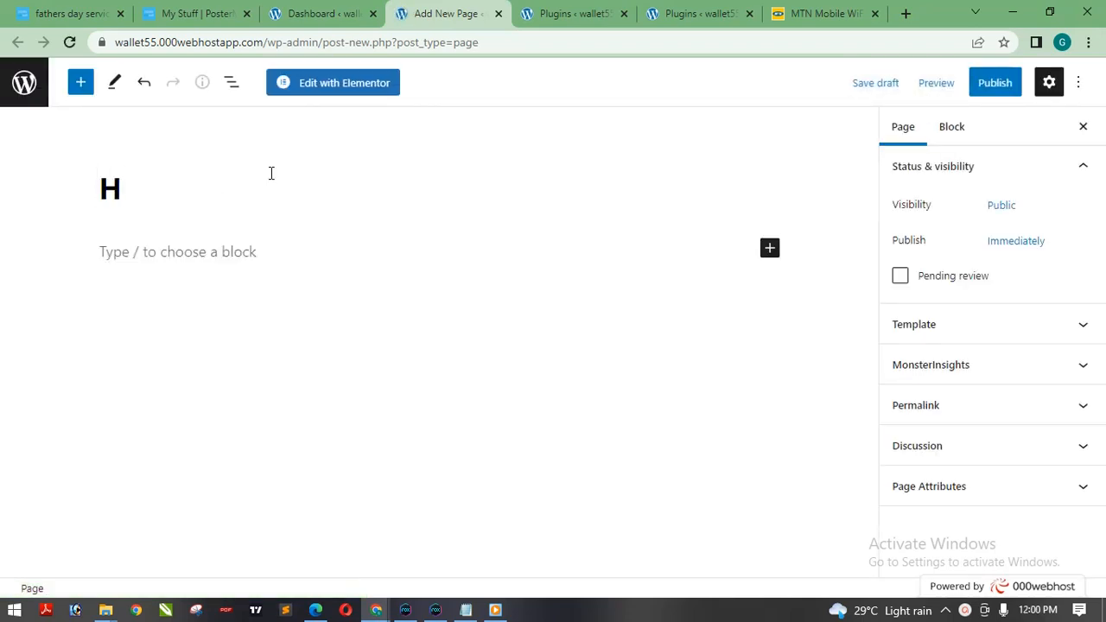
{"action": "type", "text": "ome"}
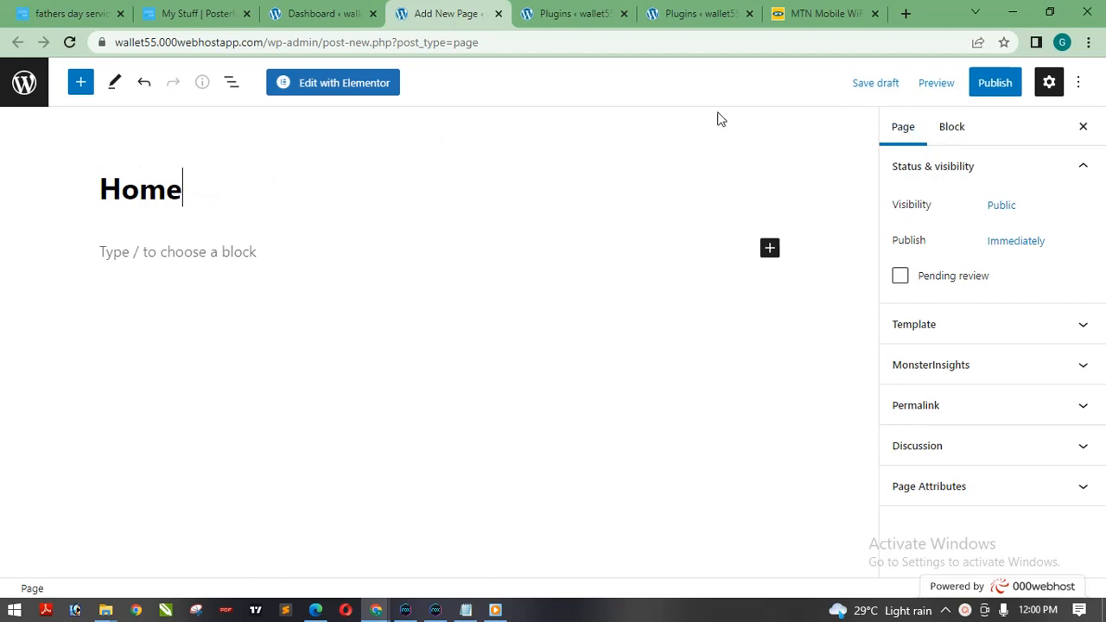
{"action": "left_click", "coordinate": [995, 83]}
{"action": "left_click", "coordinate": [950, 92]}
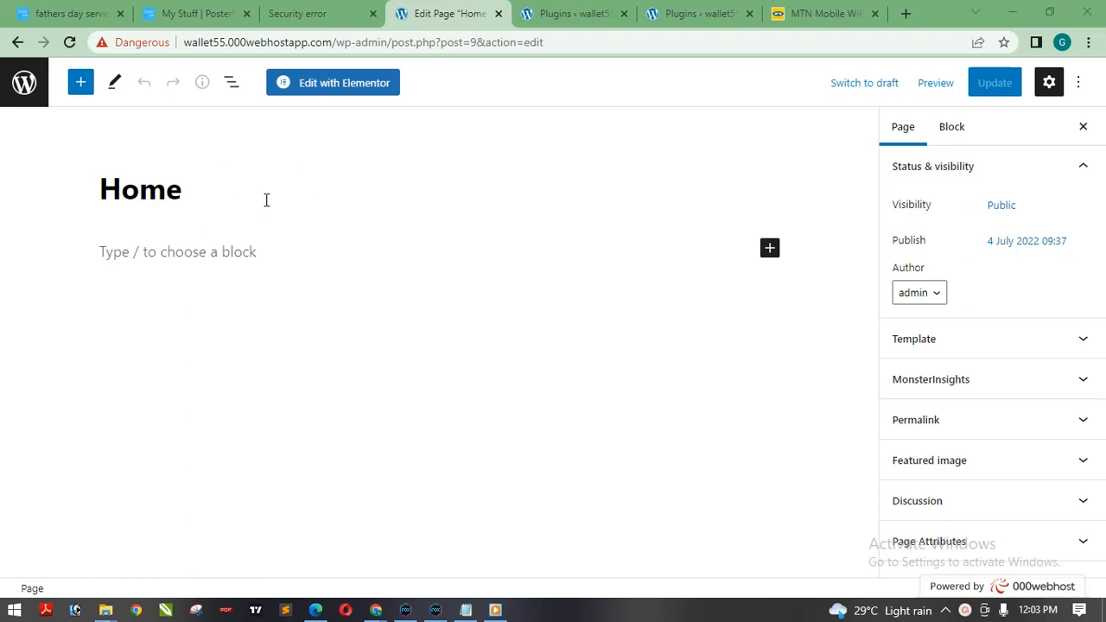
Open the Home page in the Elementor editor and look over its current theme layout.
{"action": "left_click", "coordinate": [346, 88]}
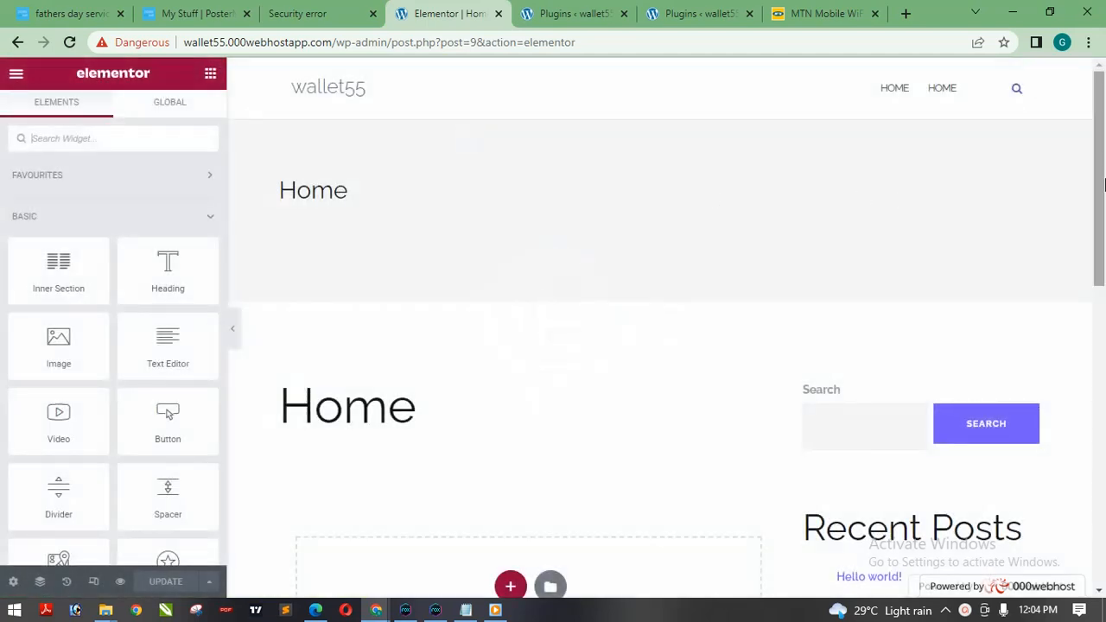
{"action": "left_click_drag", "start_coordinate": [1103, 185], "coordinate": [1102, 212]}
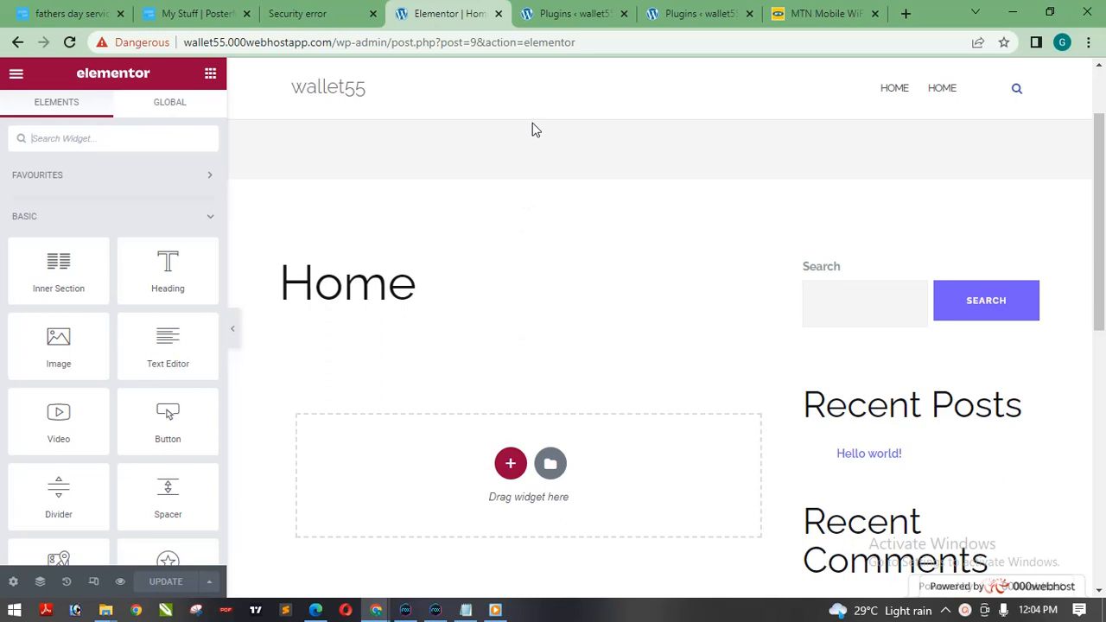
{"action": "scroll", "coordinate": [1100, 93], "scroll_direction": "up", "scroll_amount": 2}
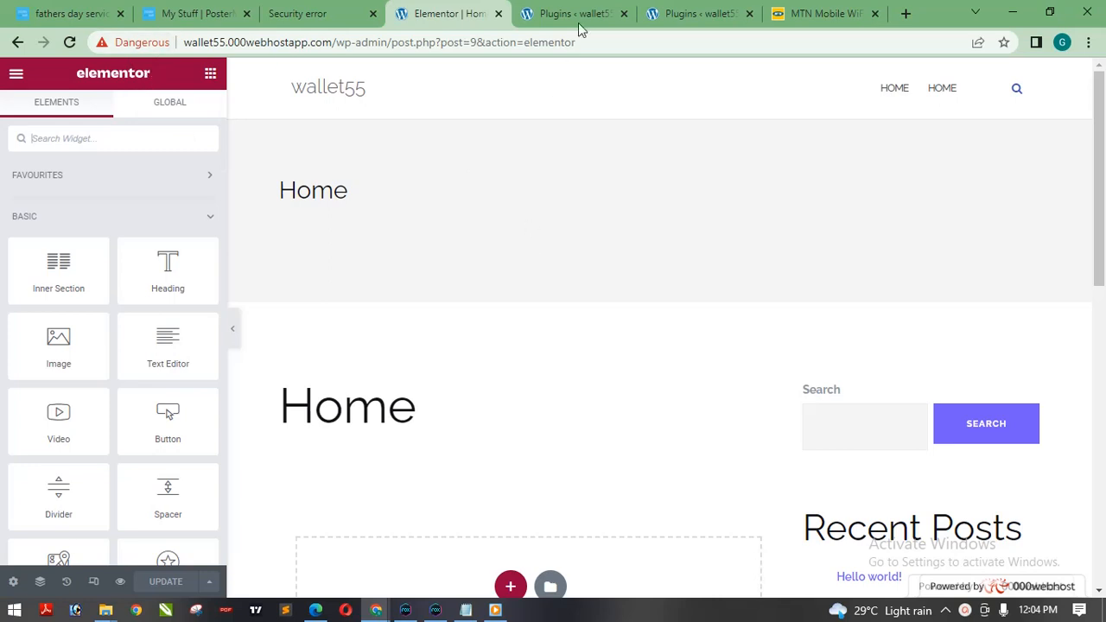
From the Installed Plugins tab, open the Themes page in a new tab and place that tab ahead of the plugins tab.
{"action": "left_click_drag", "start_coordinate": [574, 14], "coordinate": [445, 14]}
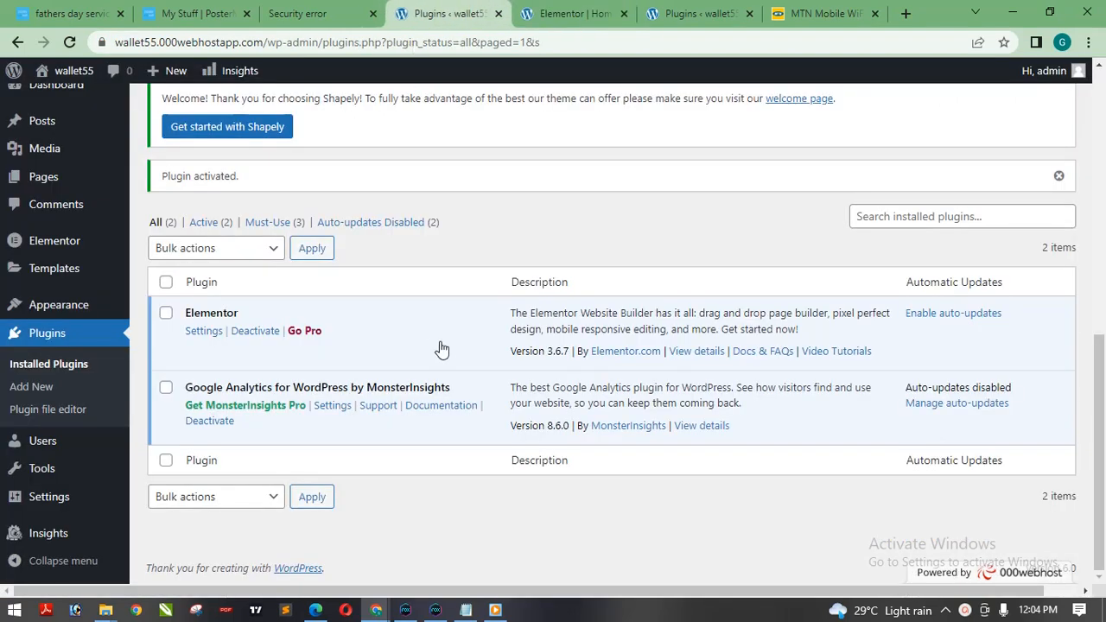
{"action": "left_click_drag", "start_coordinate": [1101, 399], "coordinate": [1103, 167]}
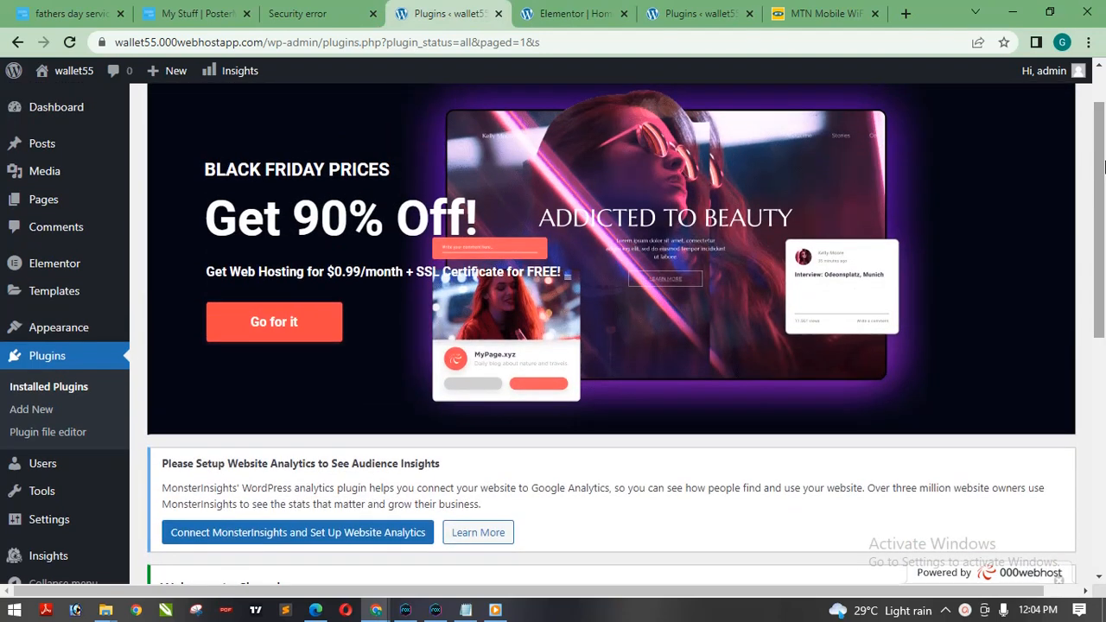
{"action": "left_click_drag", "start_coordinate": [1104, 223], "coordinate": [1104, 214]}
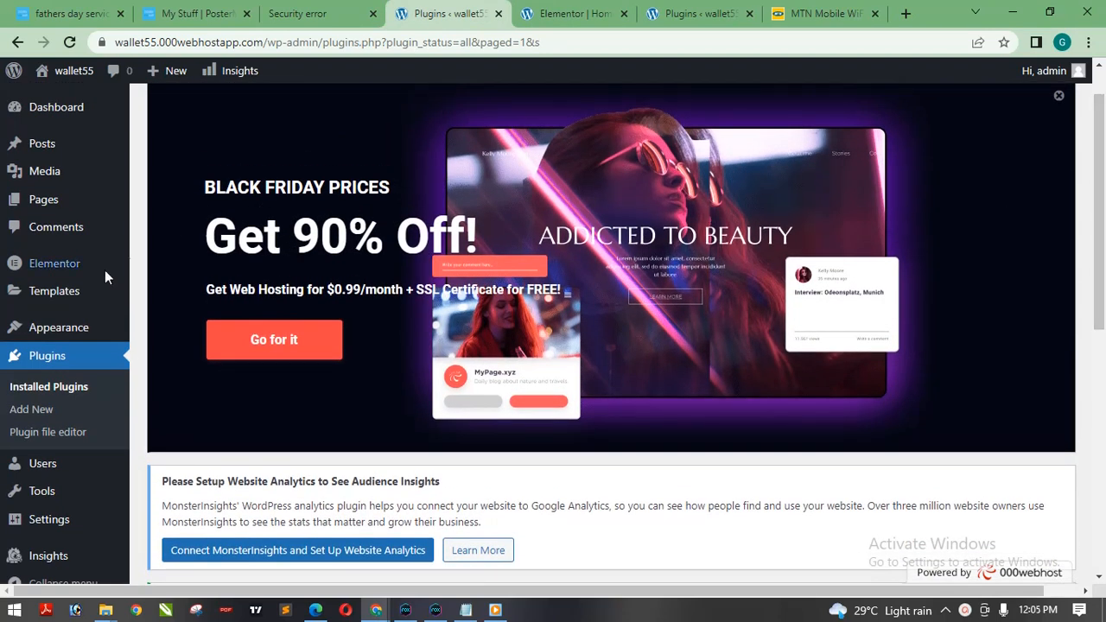
{"action": "mouse_move", "coordinate": [61, 328]}
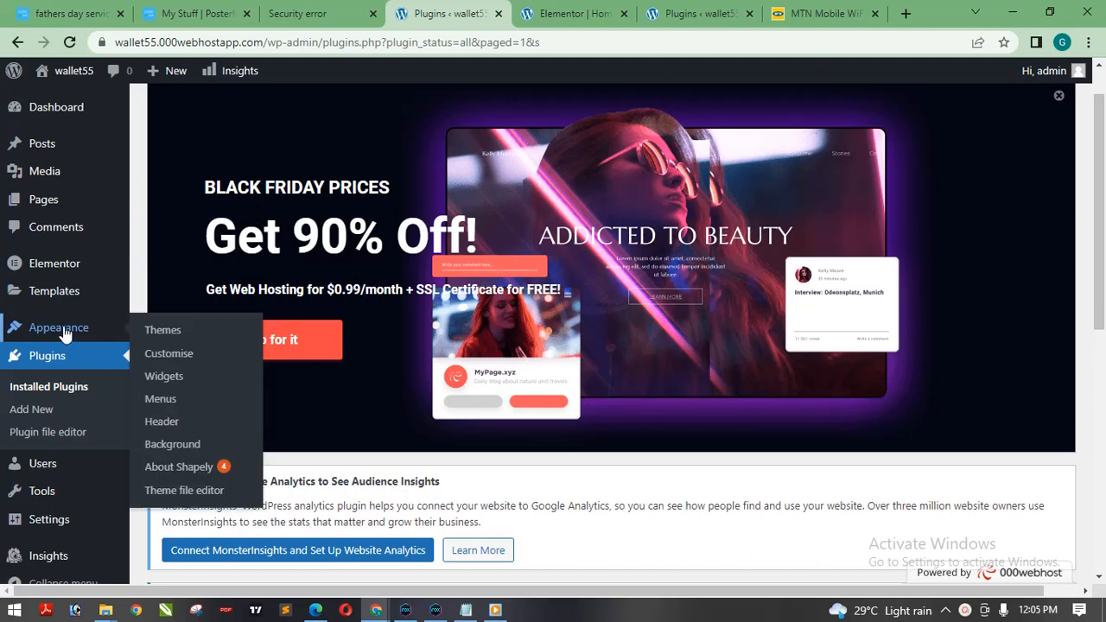
{"action": "right_click", "coordinate": [157, 331]}
{"action": "left_click", "coordinate": [210, 336]}
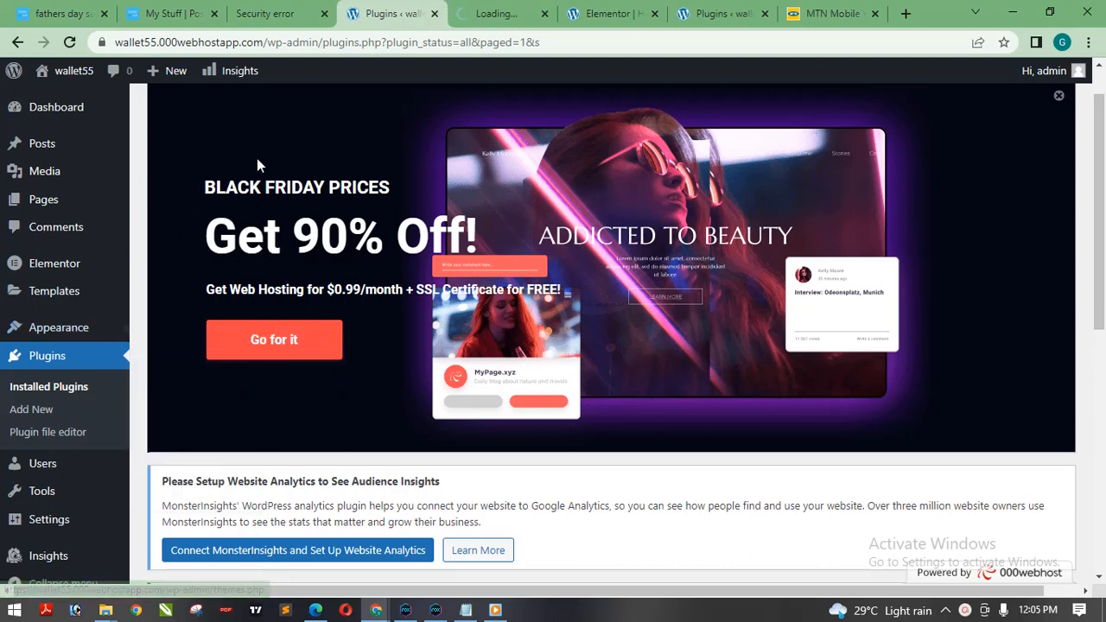
{"action": "left_click", "coordinate": [473, 16]}
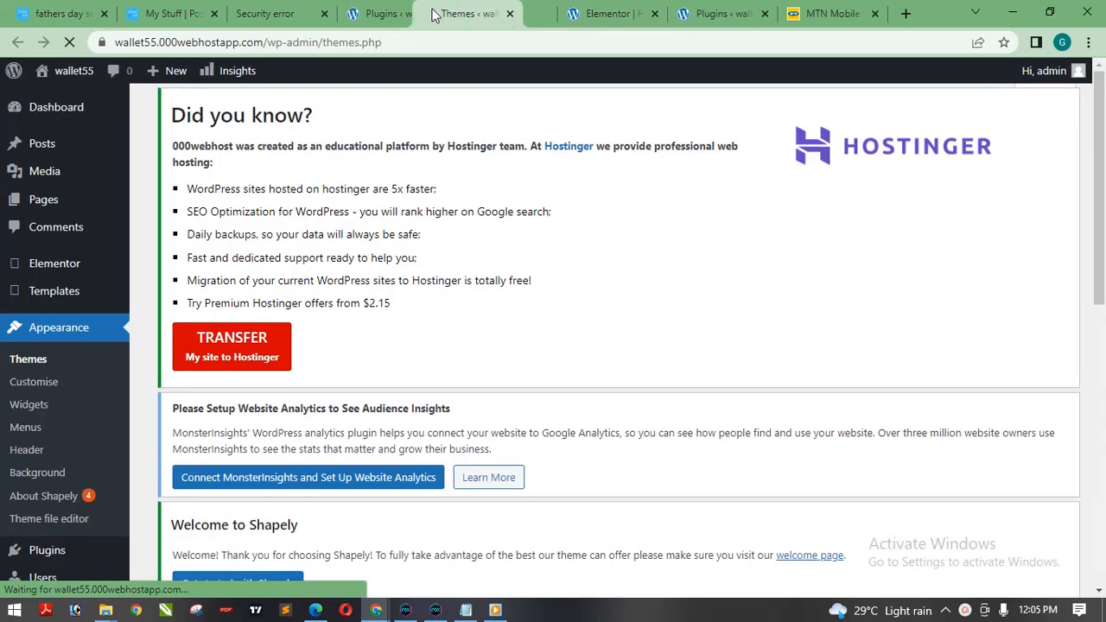
{"action": "left_click_drag", "start_coordinate": [473, 16], "coordinate": [380, 16]}
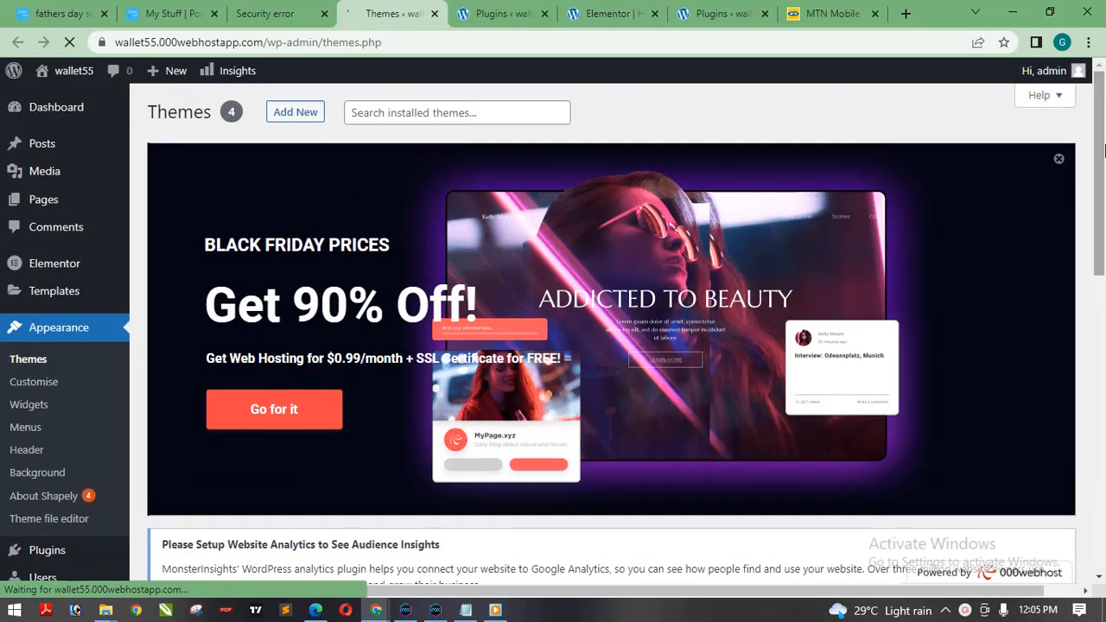
Look through the installed themes and open the page for adding a new theme.
{"action": "left_click_drag", "start_coordinate": [1104, 150], "coordinate": [1104, 382]}
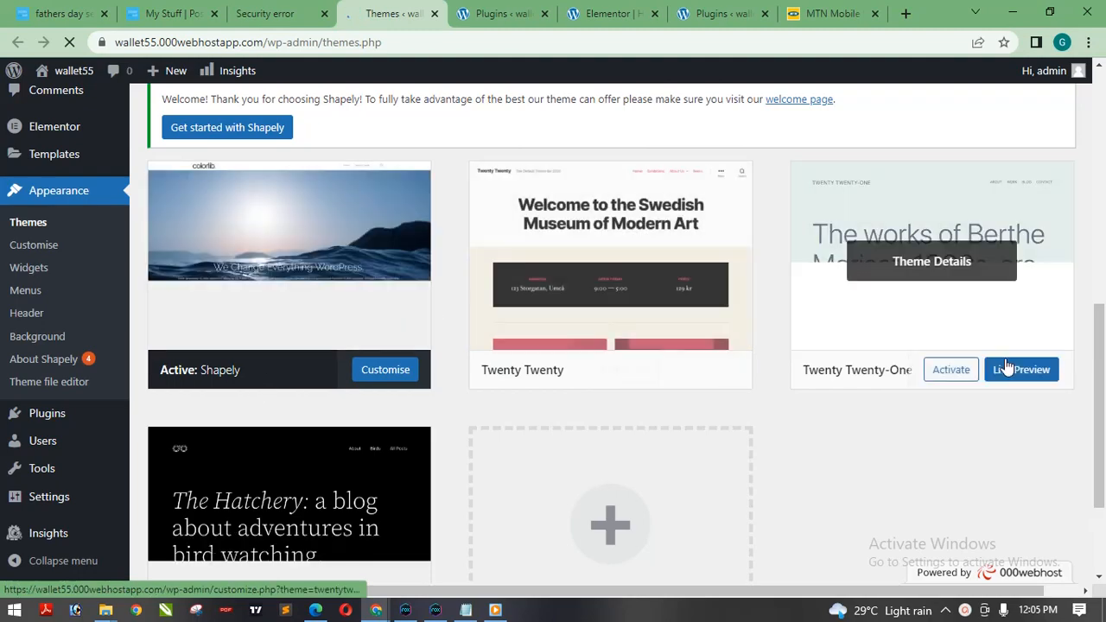
{"action": "left_click_drag", "start_coordinate": [1104, 401], "coordinate": [1100, 168]}
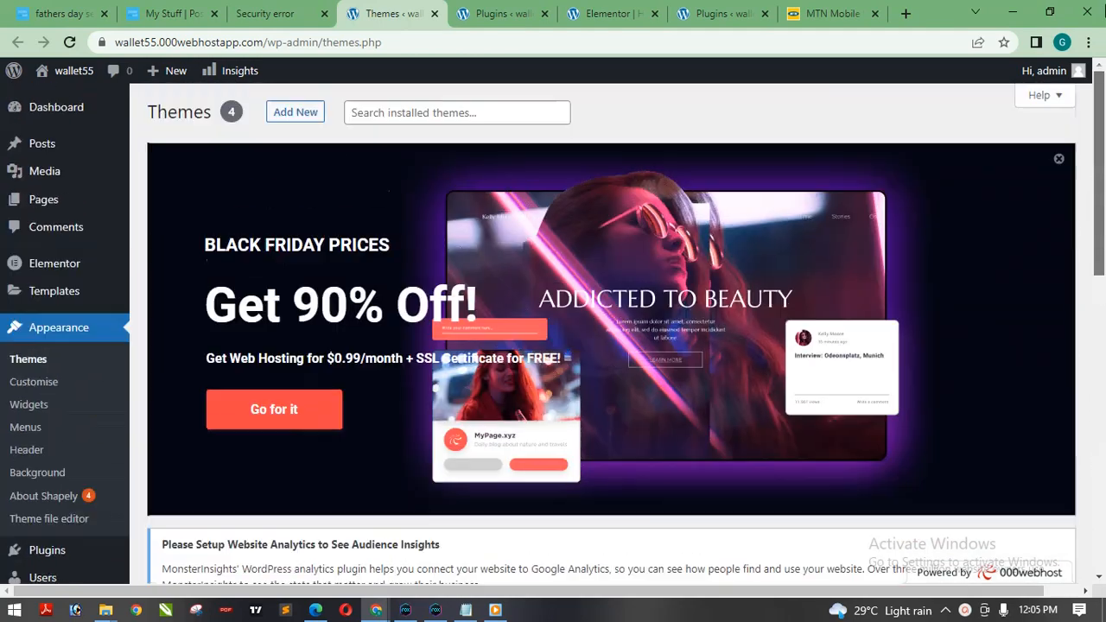
{"action": "left_click", "coordinate": [294, 118]}
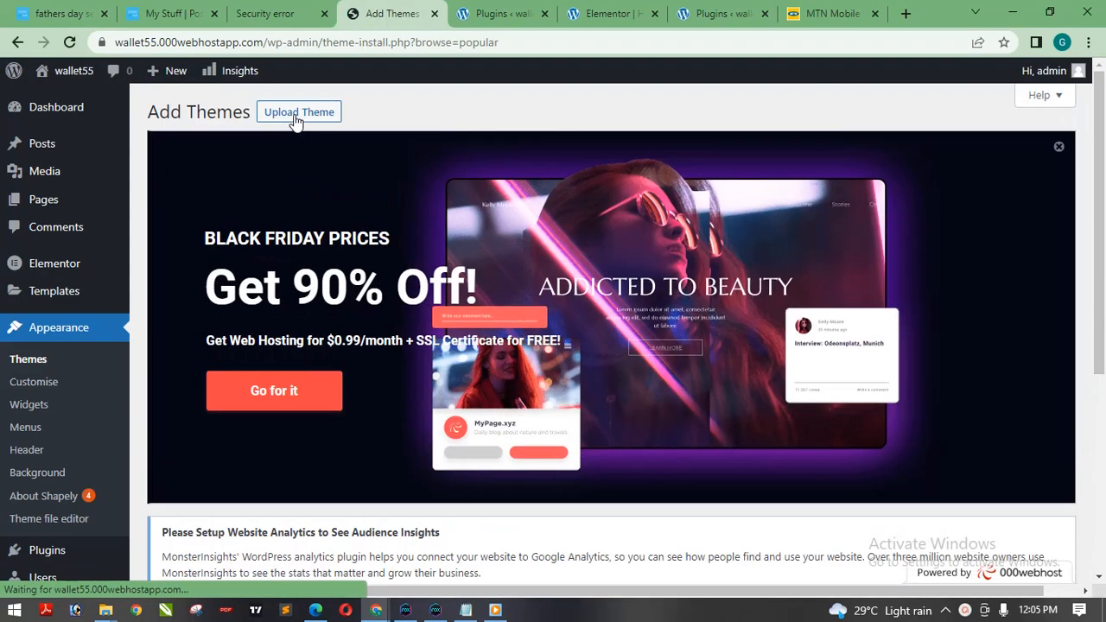
Browse the popular themes and search the theme directory for "hello elementor".
{"action": "left_click_drag", "start_coordinate": [1103, 111], "coordinate": [1103, 265]}
{"action": "mouse_move", "coordinate": [214, 389]}
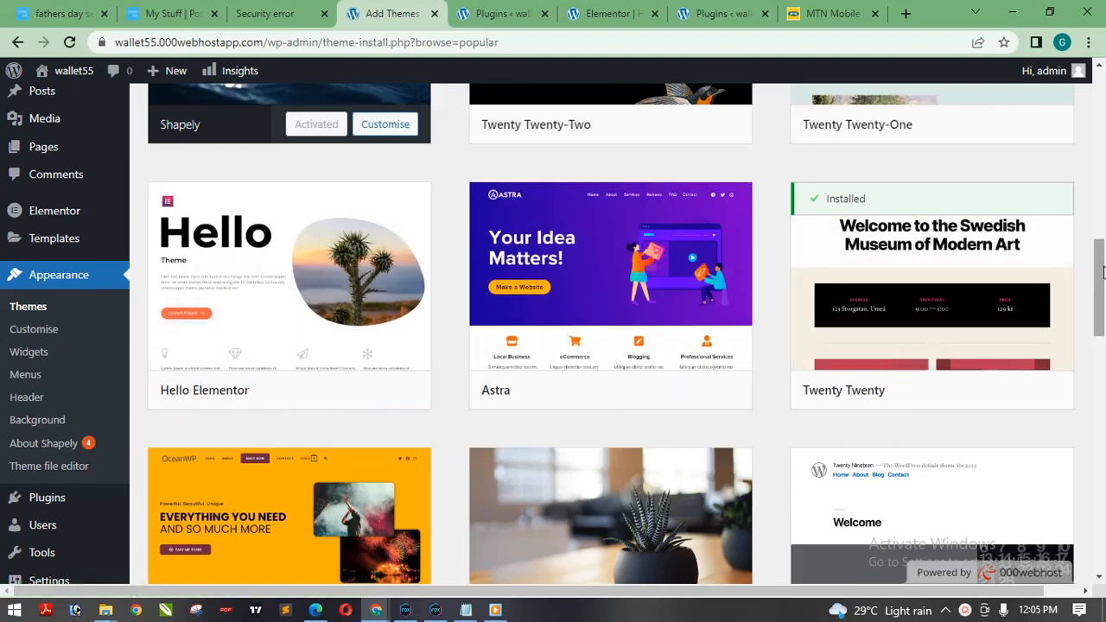
{"action": "scroll", "coordinate": [1020, 259], "scroll_direction": "up", "scroll_amount": 5}
{"action": "scroll", "coordinate": [983, 205], "scroll_direction": "down", "scroll_amount": 2}
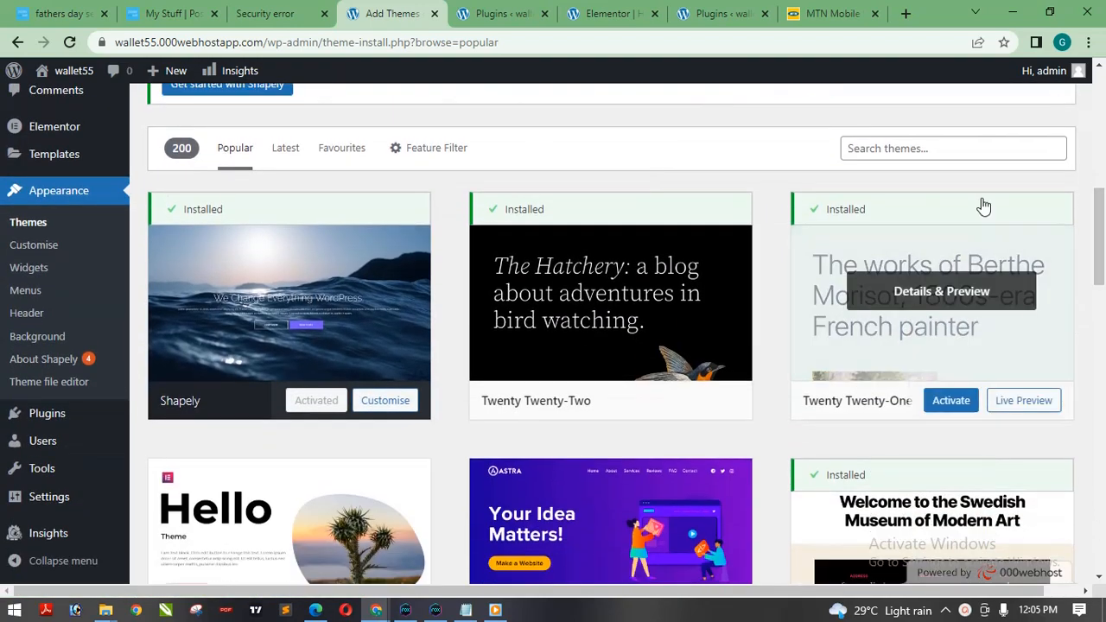
{"action": "left_click", "coordinate": [1003, 147]}
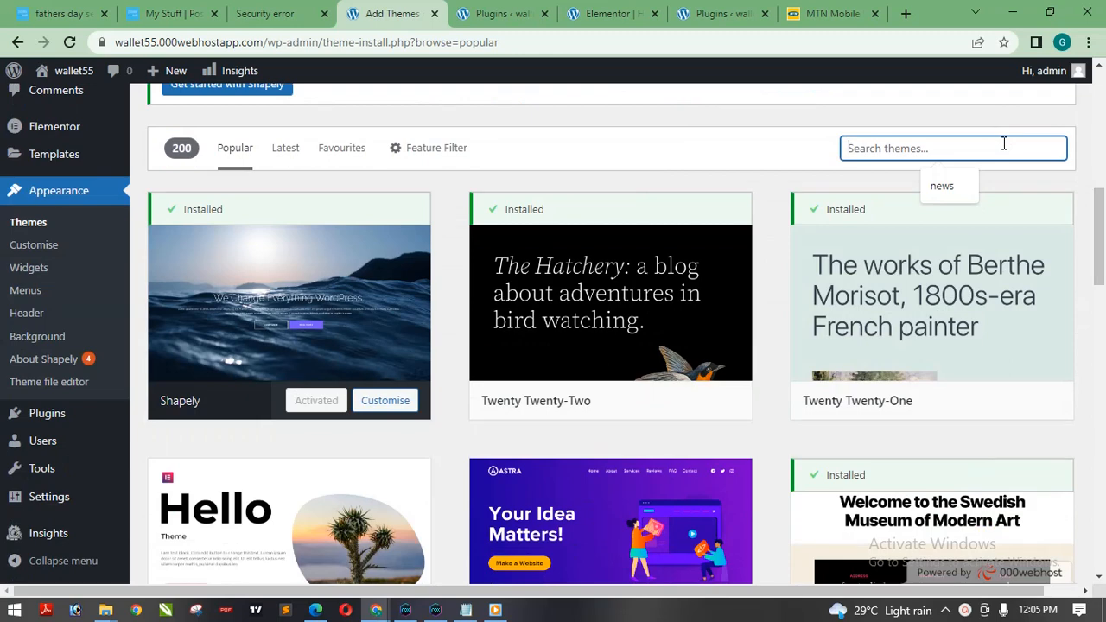
{"action": "type", "text": "hello elementor"}
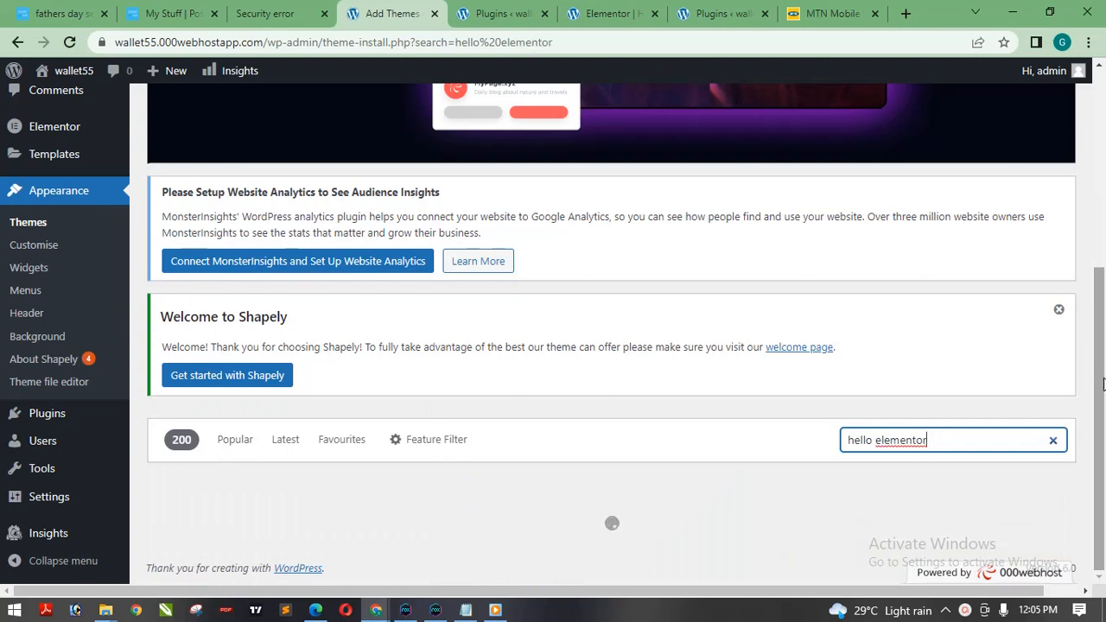
{"action": "scroll", "coordinate": [1102, 384], "scroll_direction": "down", "scroll_amount": 3}
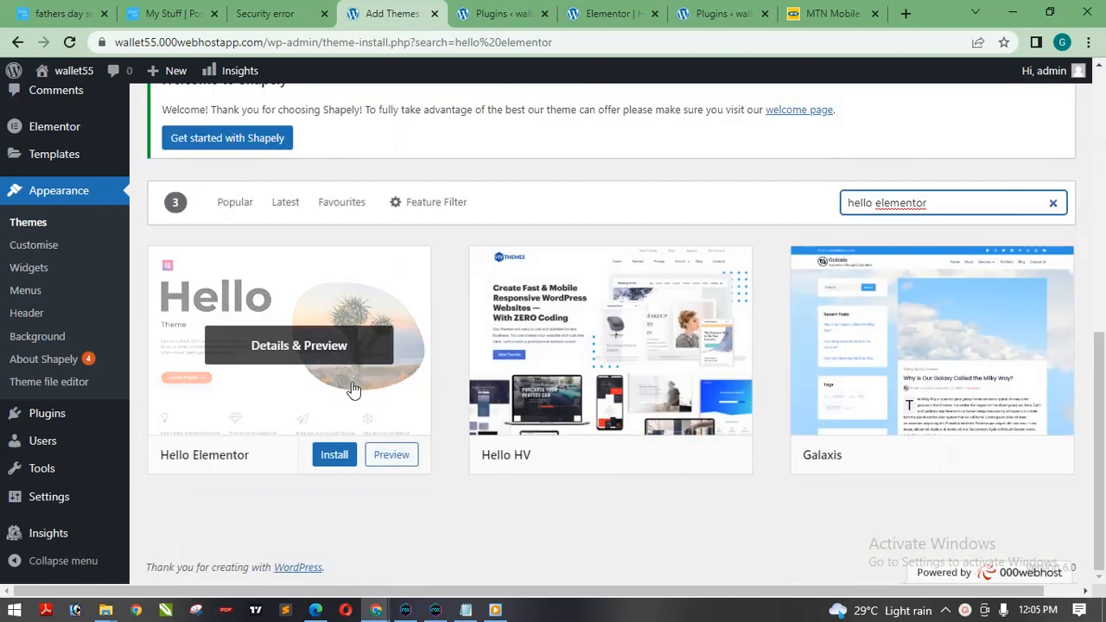
Install and activate the Hello Elementor theme and check it in the list of installed themes.
{"action": "left_click", "coordinate": [332, 458]}
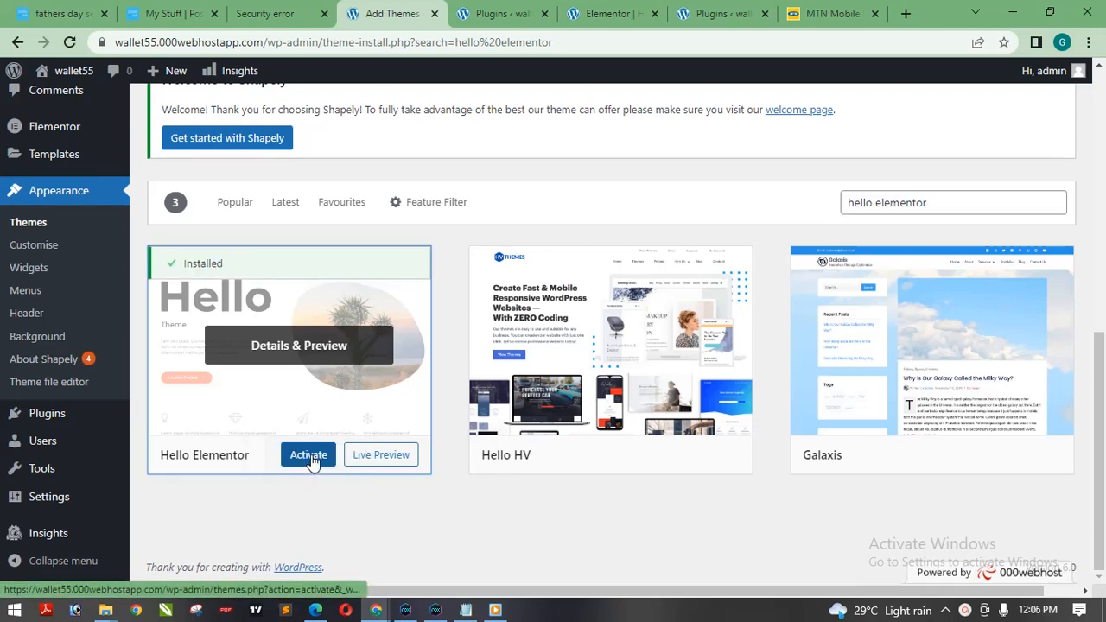
{"action": "left_click", "coordinate": [309, 457]}
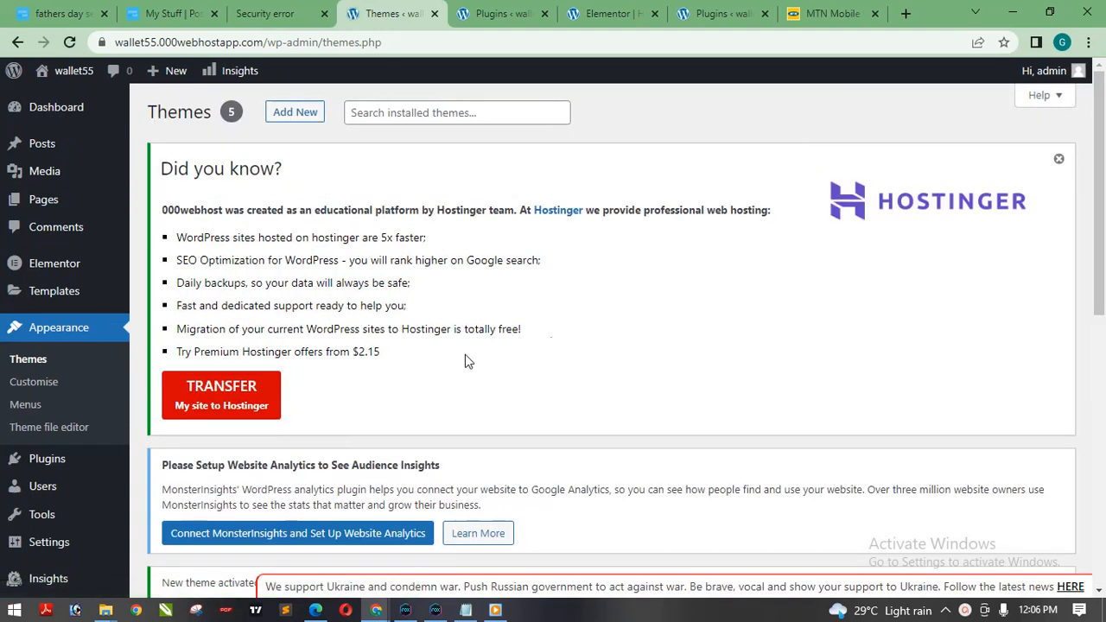
{"action": "scroll", "coordinate": [238, 314], "scroll_direction": "down", "scroll_amount": 5}
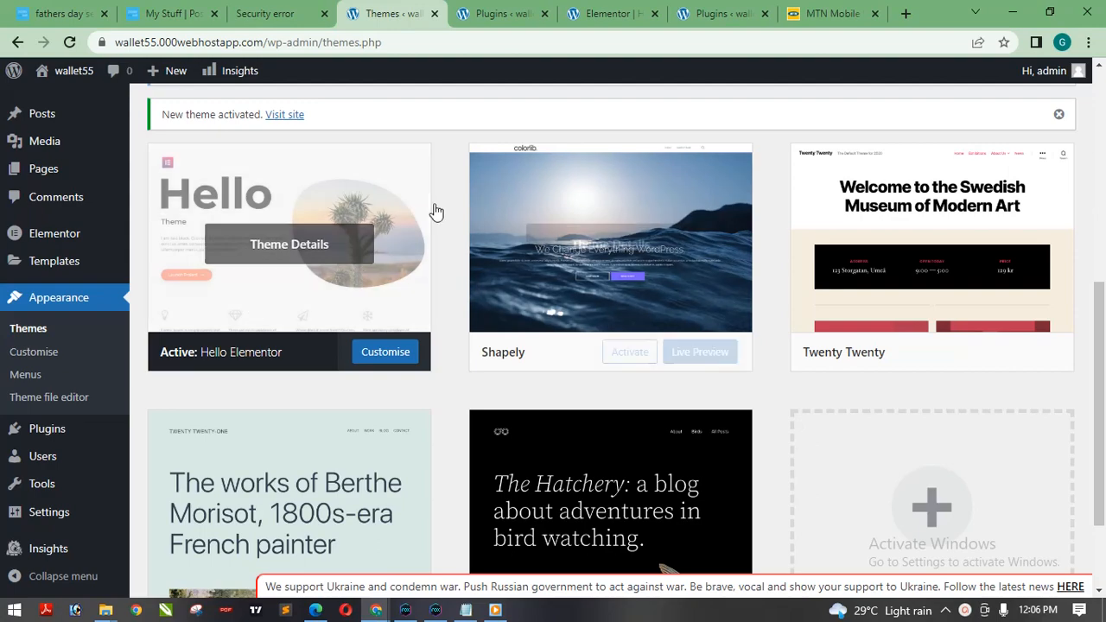
{"action": "scroll", "coordinate": [1103, 396], "scroll_direction": "up", "scroll_amount": 5}
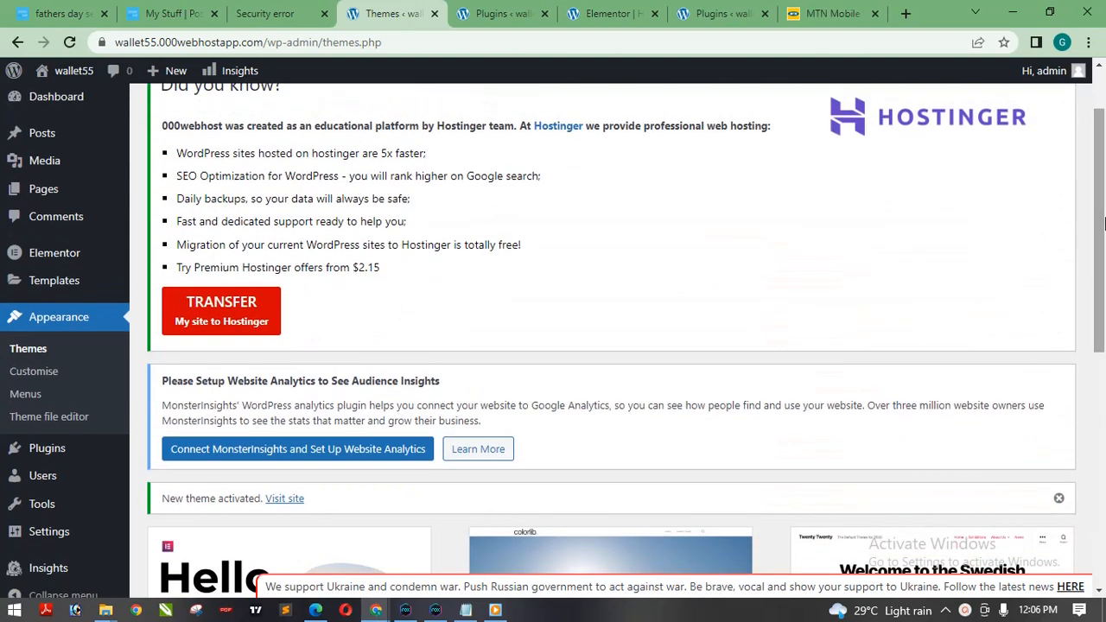
Open the live site from the plugins page in a new tab, move that tab ahead of Themes and inspect the page.
{"action": "left_click", "coordinate": [595, 12]}
{"action": "left_click", "coordinate": [501, 13]}
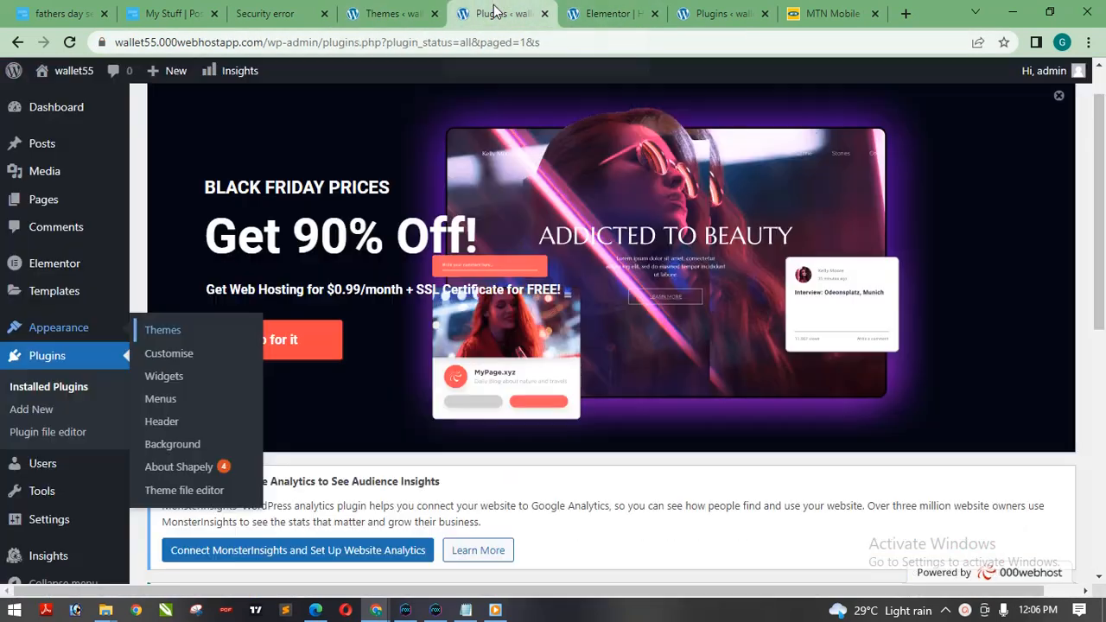
{"action": "mouse_move", "coordinate": [53, 73]}
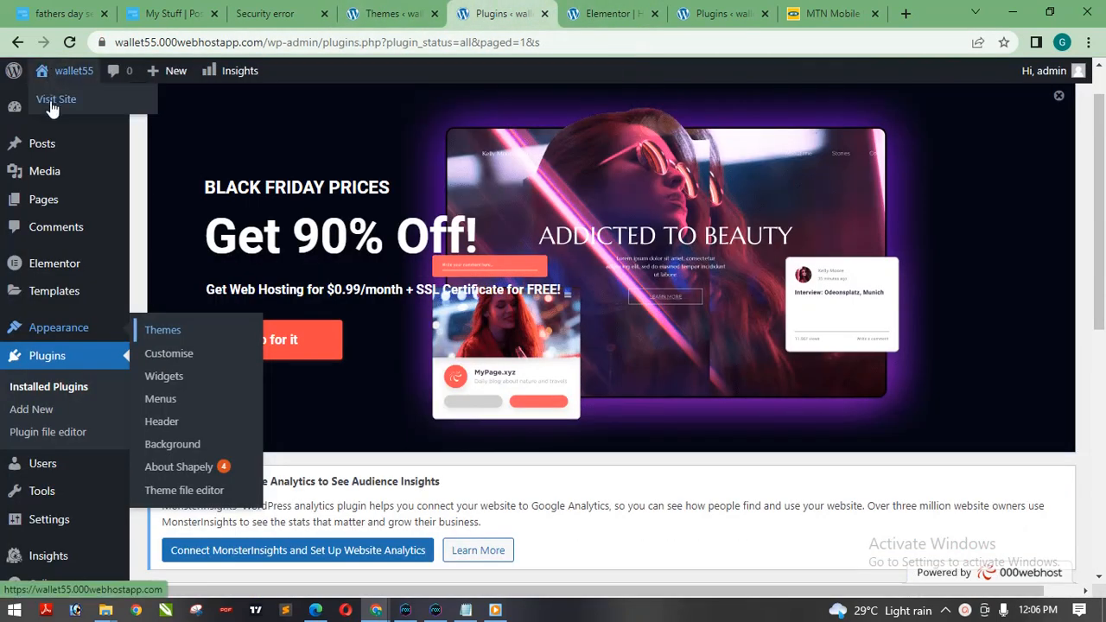
{"action": "right_click", "coordinate": [50, 100]}
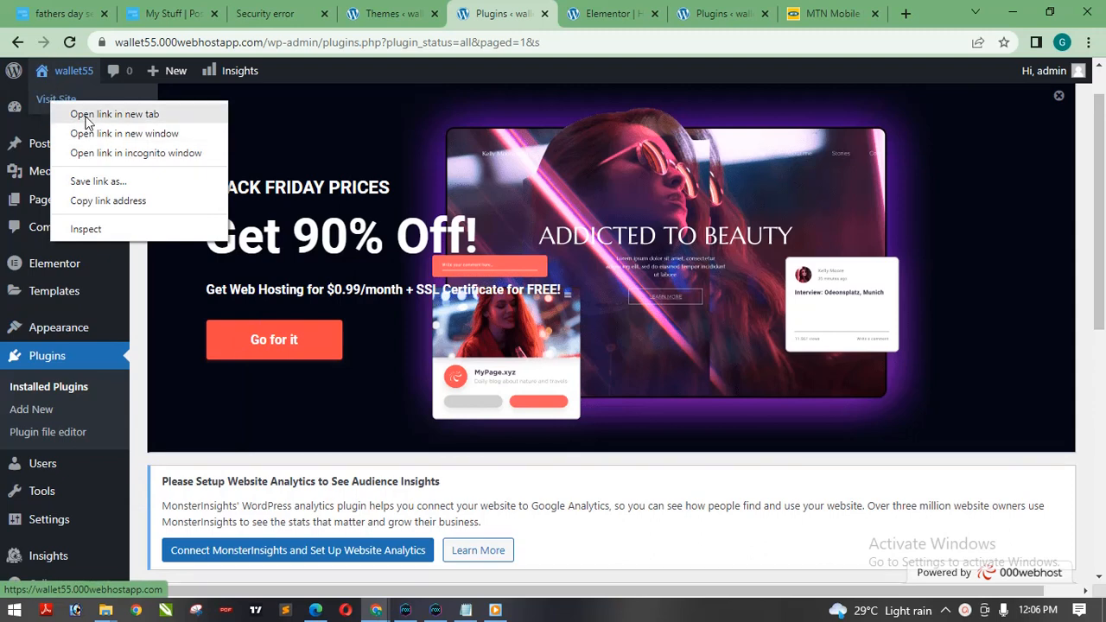
{"action": "left_click", "coordinate": [71, 114]}
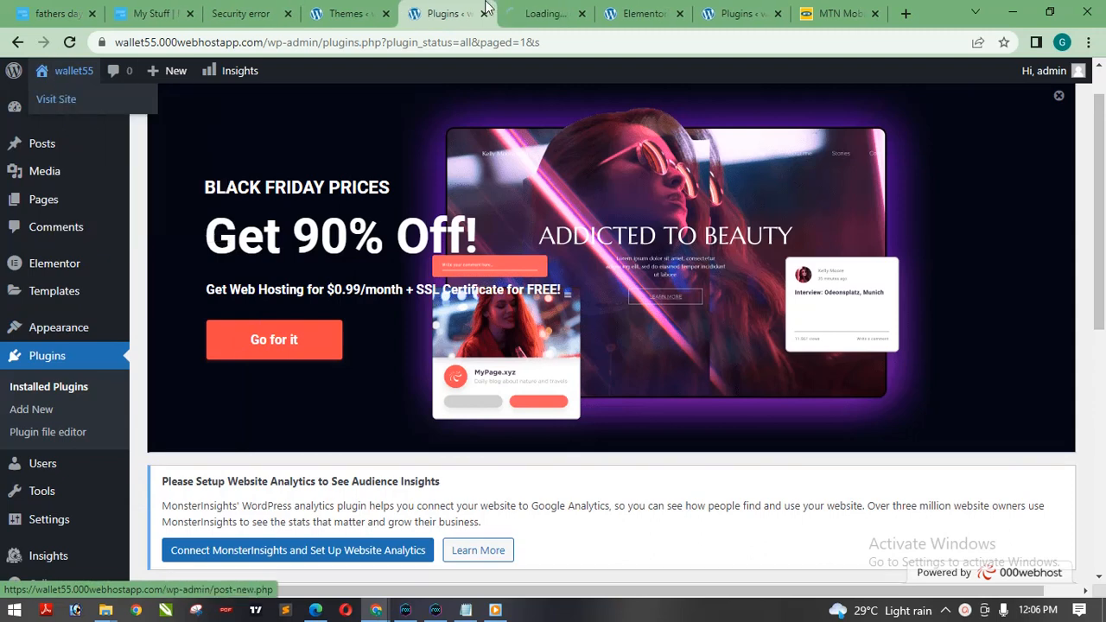
{"action": "left_click_drag", "start_coordinate": [536, 15], "coordinate": [354, 14]}
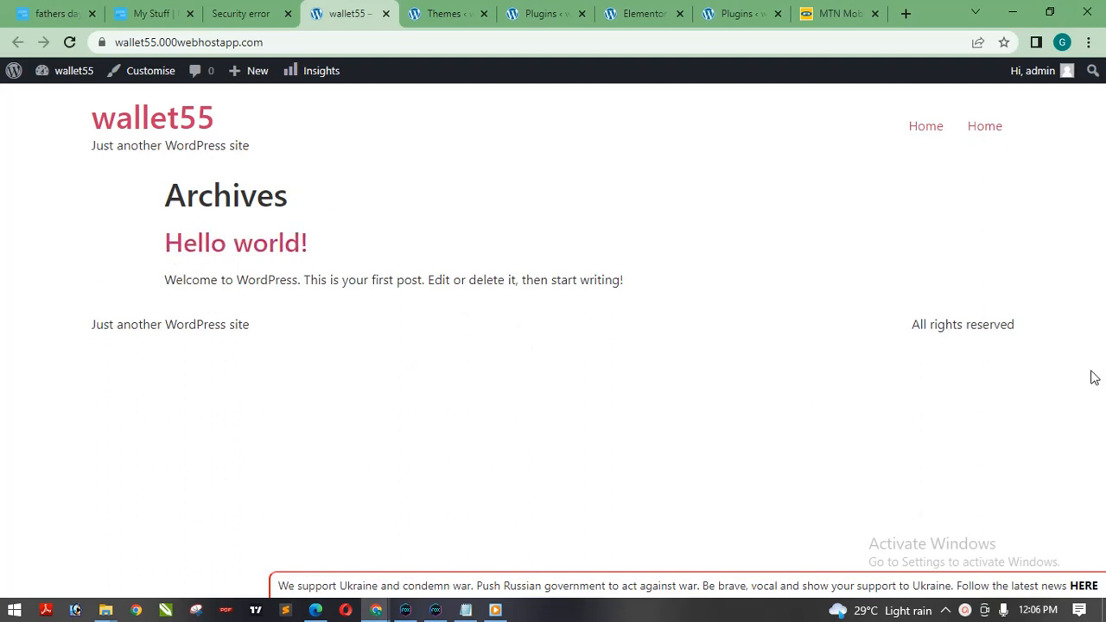
{"action": "left_click_drag", "start_coordinate": [1104, 281], "coordinate": [1101, 350]}
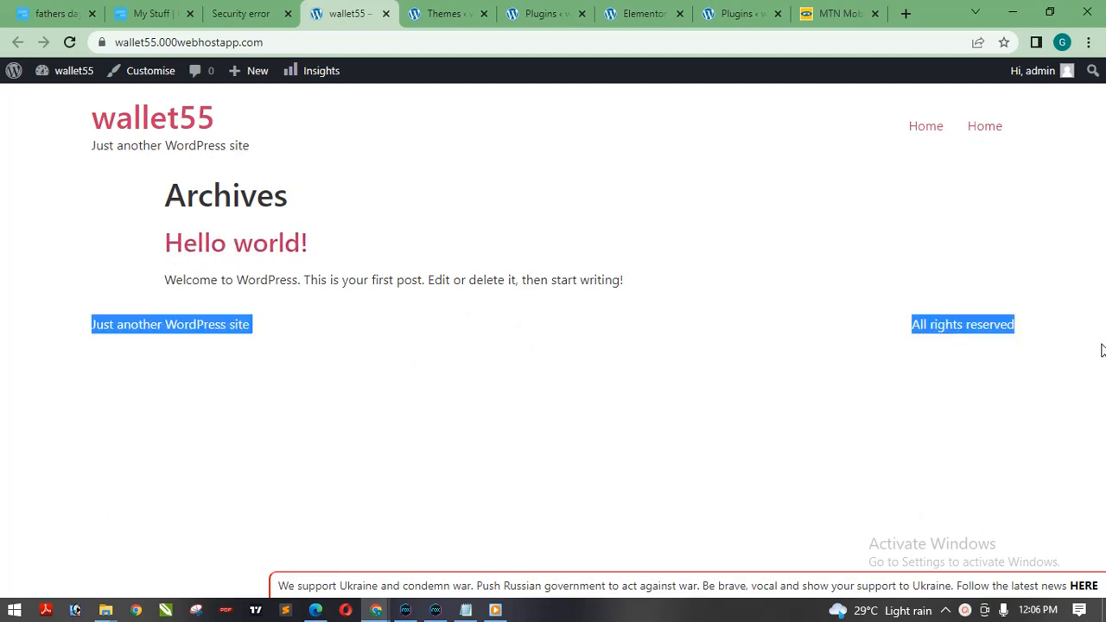
{"action": "left_click", "coordinate": [428, 357]}
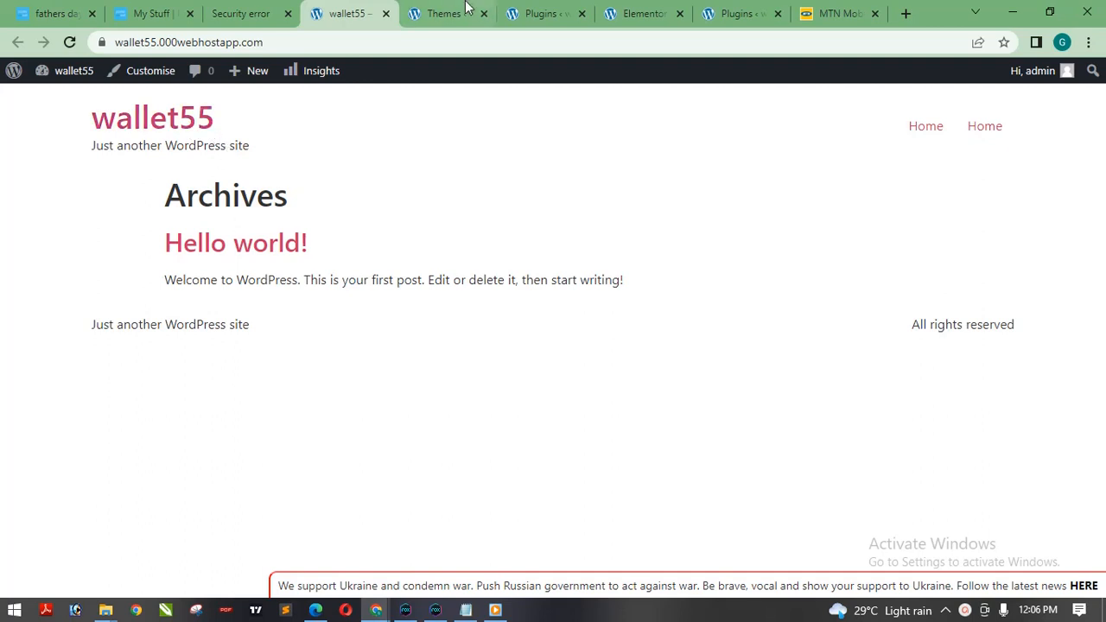
Check the Elementor editor tab against the live site and return to the Themes page.
{"action": "left_click", "coordinate": [618, 16]}
{"action": "left_click", "coordinate": [328, 13]}
{"action": "left_click", "coordinate": [441, 11]}
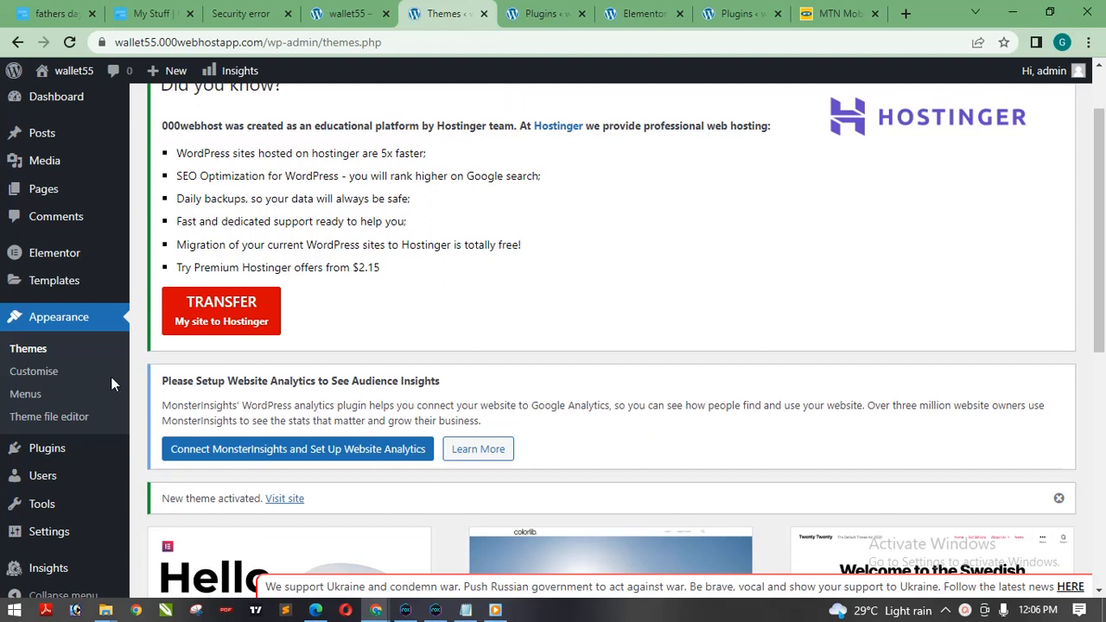
Open the page for adding new plugins and search the plugin directory for "envato".
{"action": "mouse_move", "coordinate": [40, 460]}
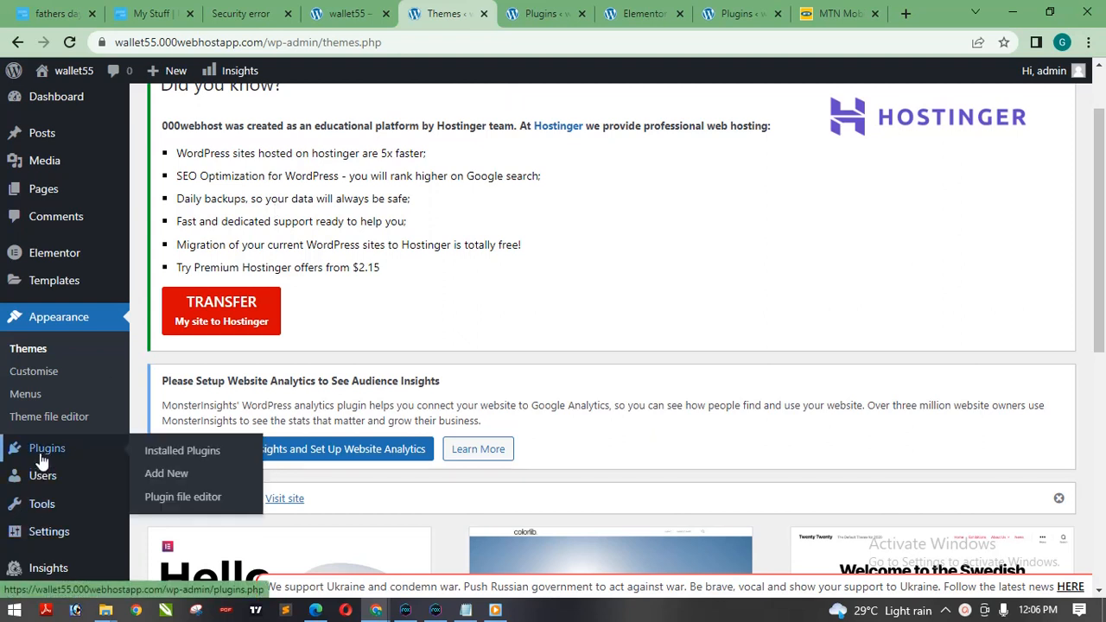
{"action": "right_click", "coordinate": [181, 476]}
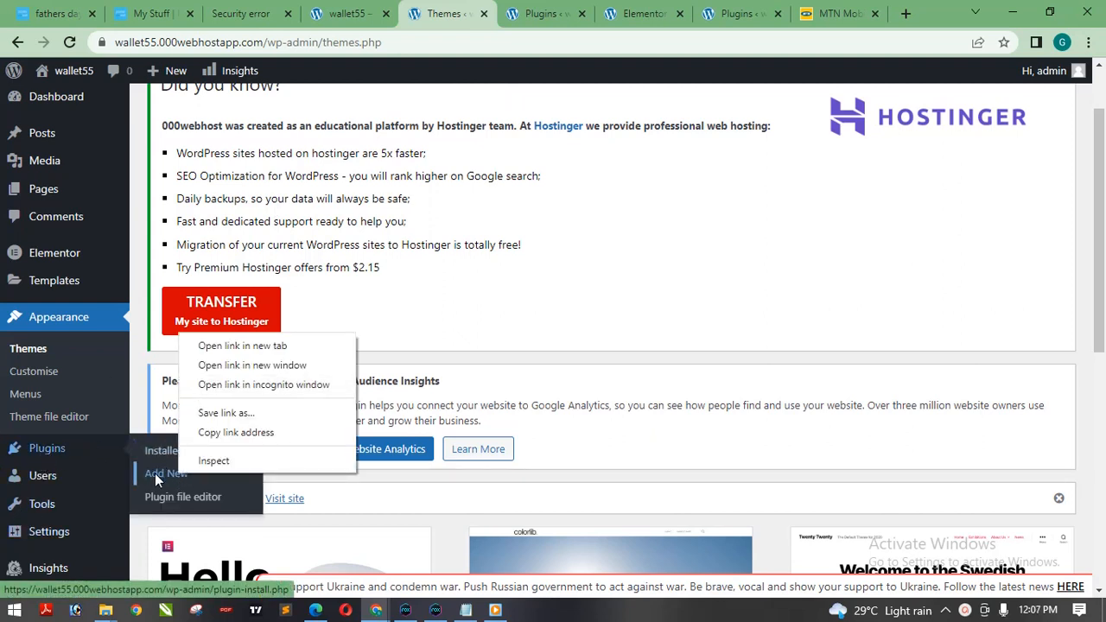
{"action": "left_click", "coordinate": [154, 472]}
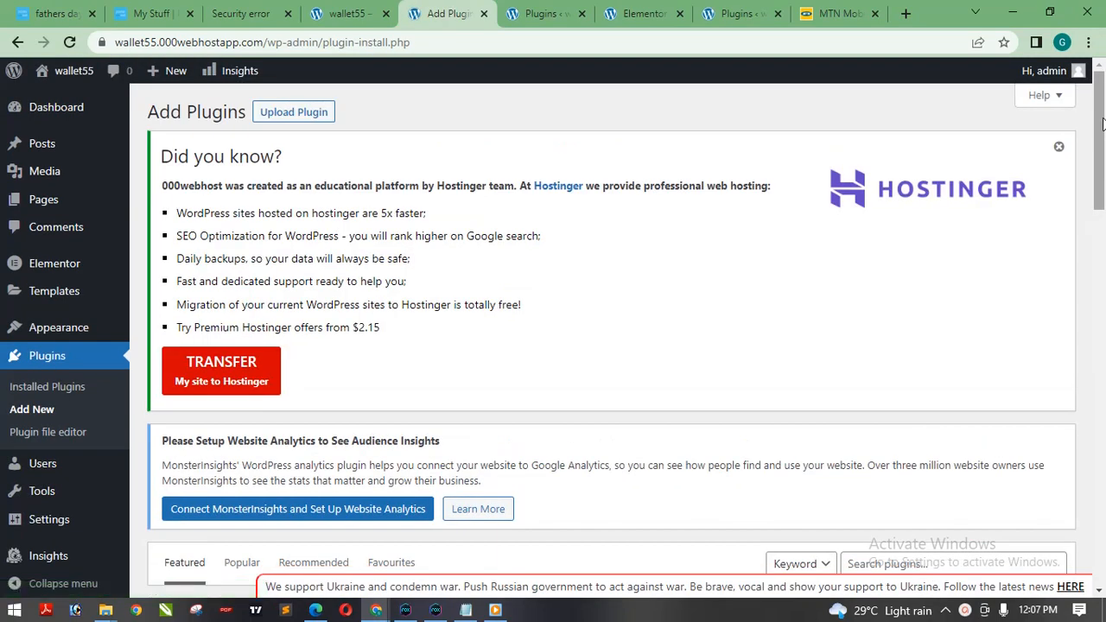
{"action": "left_click_drag", "start_coordinate": [1103, 127], "coordinate": [1091, 217]}
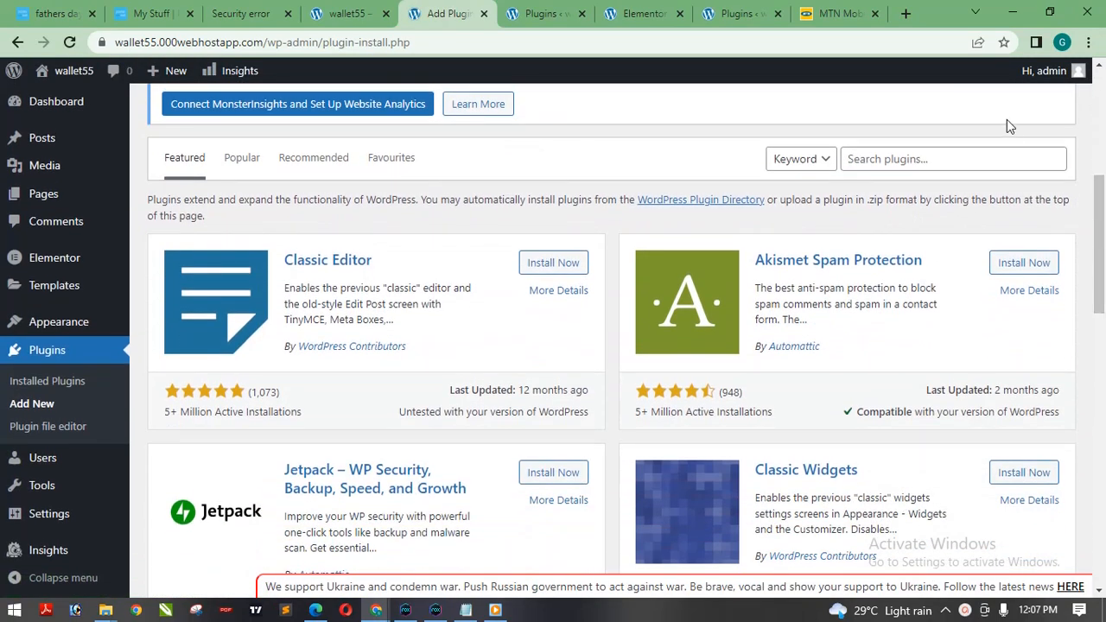
{"action": "left_click", "coordinate": [926, 161]}
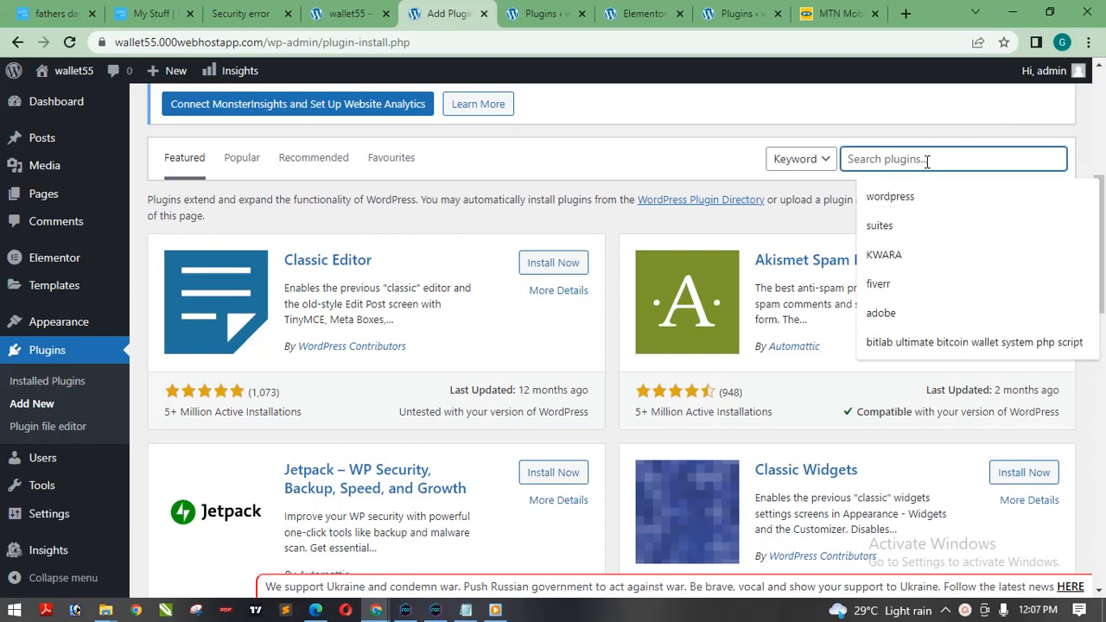
{"action": "type", "text": "envato"}
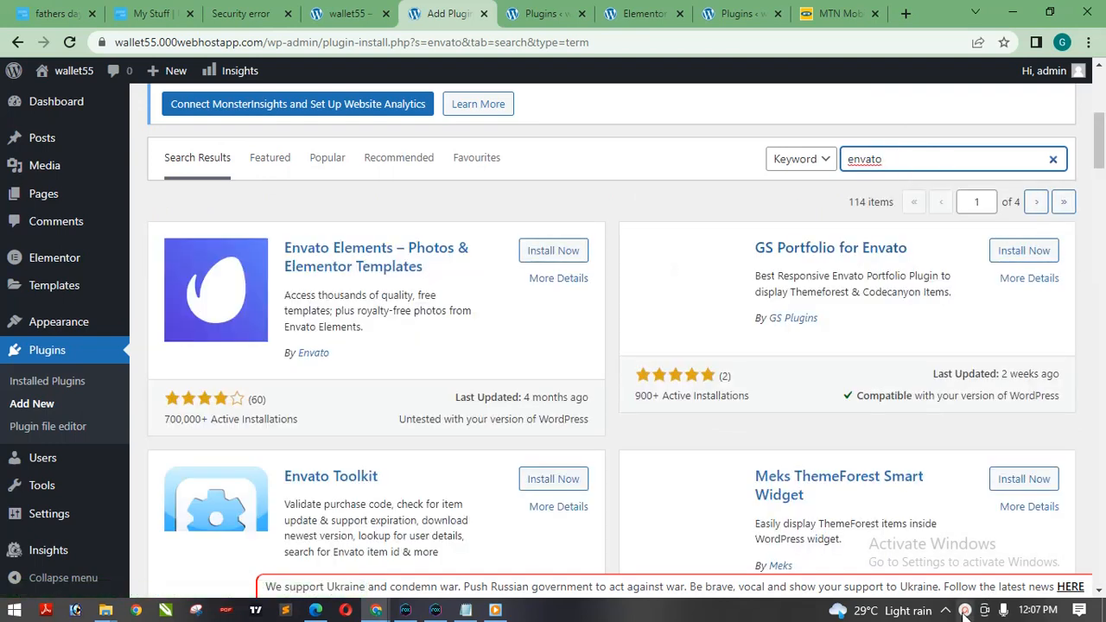
{"action": "left_click", "coordinate": [965, 610]}
{"action": "left_click", "coordinate": [964, 611]}
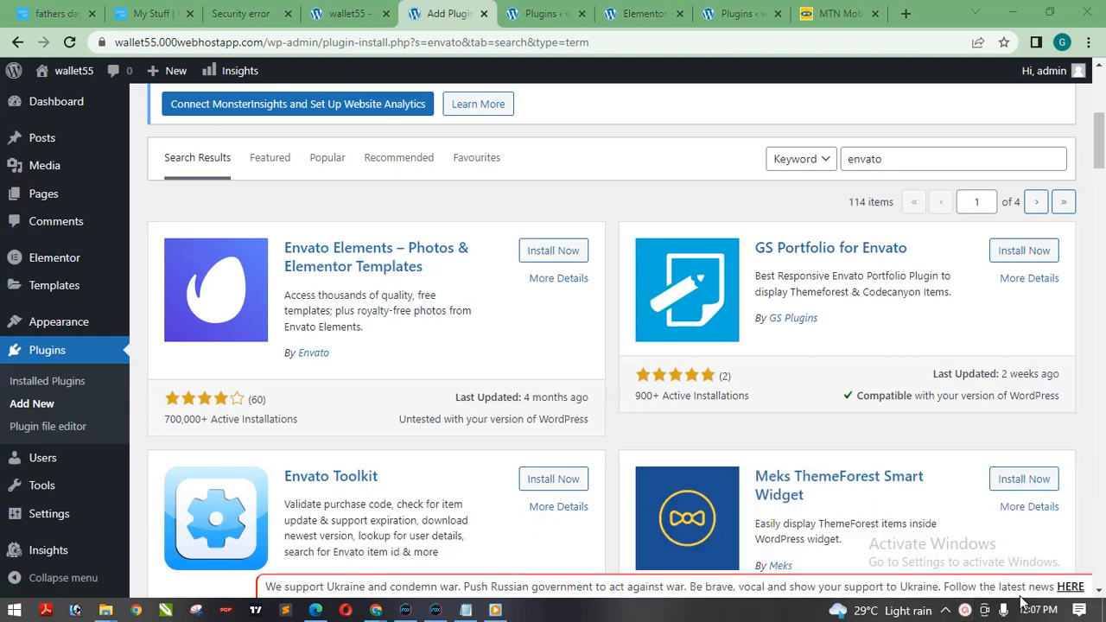
{"action": "left_click", "coordinate": [964, 611]}
{"action": "left_click", "coordinate": [965, 611]}
Install and activate the Envato Elements – Photos & Elementor Templates plugin and check it in the list of installed plugins.
{"action": "left_click", "coordinate": [546, 252]}
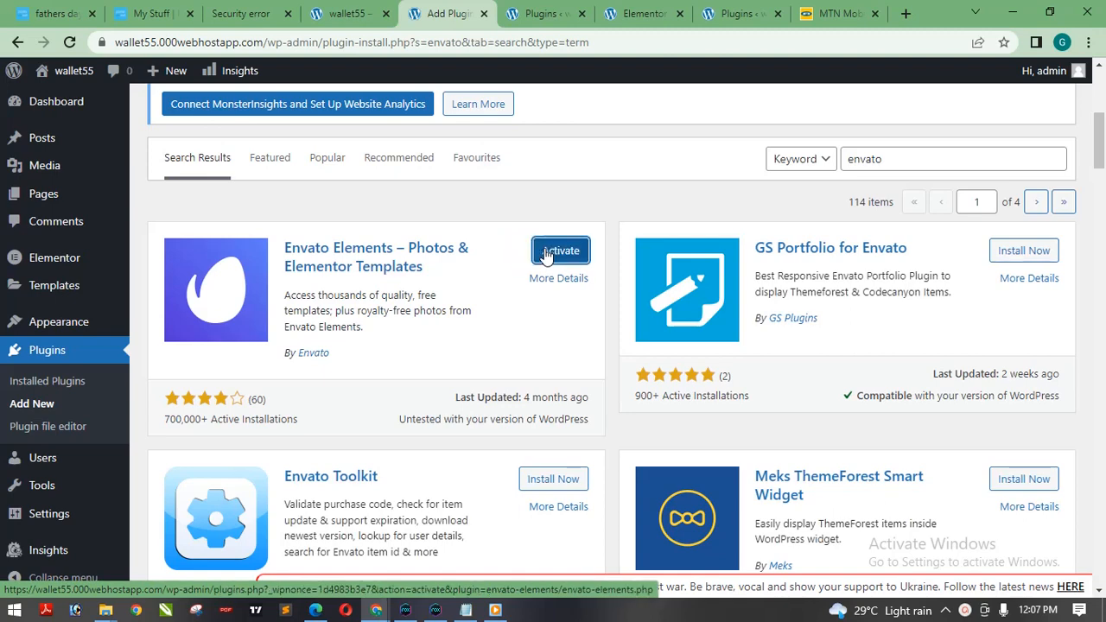
{"action": "left_click", "coordinate": [553, 250]}
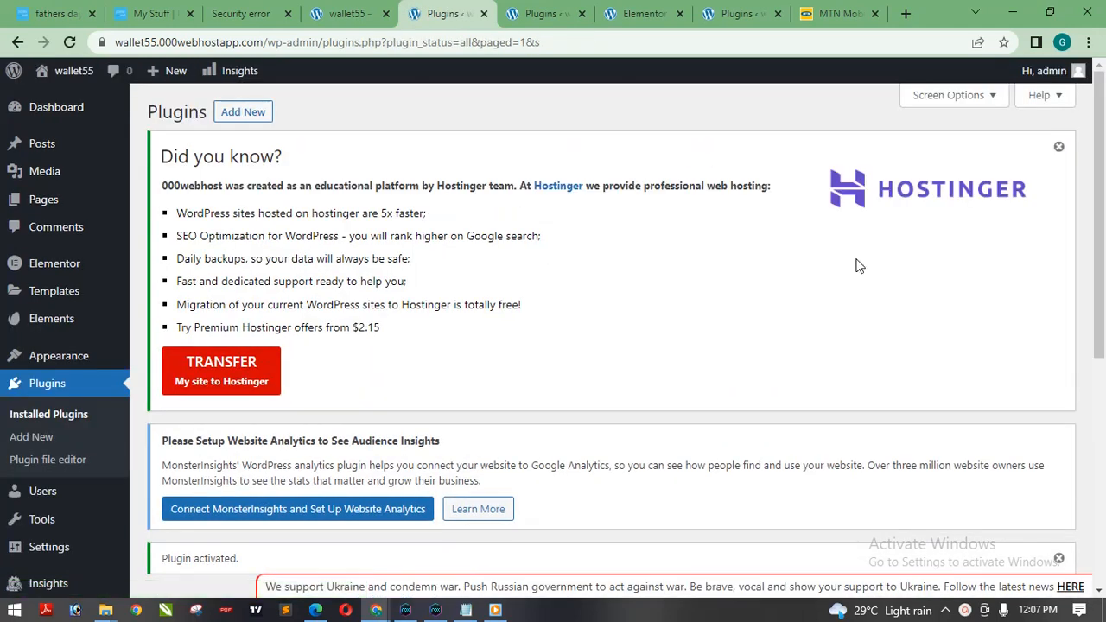
{"action": "left_click_drag", "start_coordinate": [1099, 164], "coordinate": [1099, 391]}
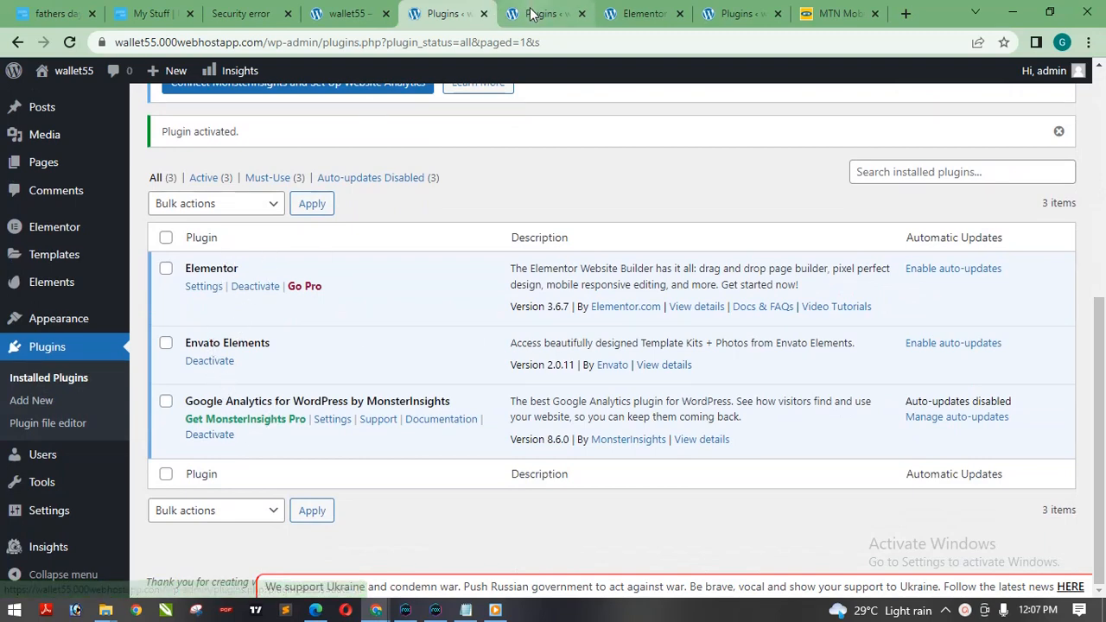
Examine the Home page's layout and widget area in the Elementor editor tab and return to the installed plugins.
{"action": "left_click", "coordinate": [624, 19]}
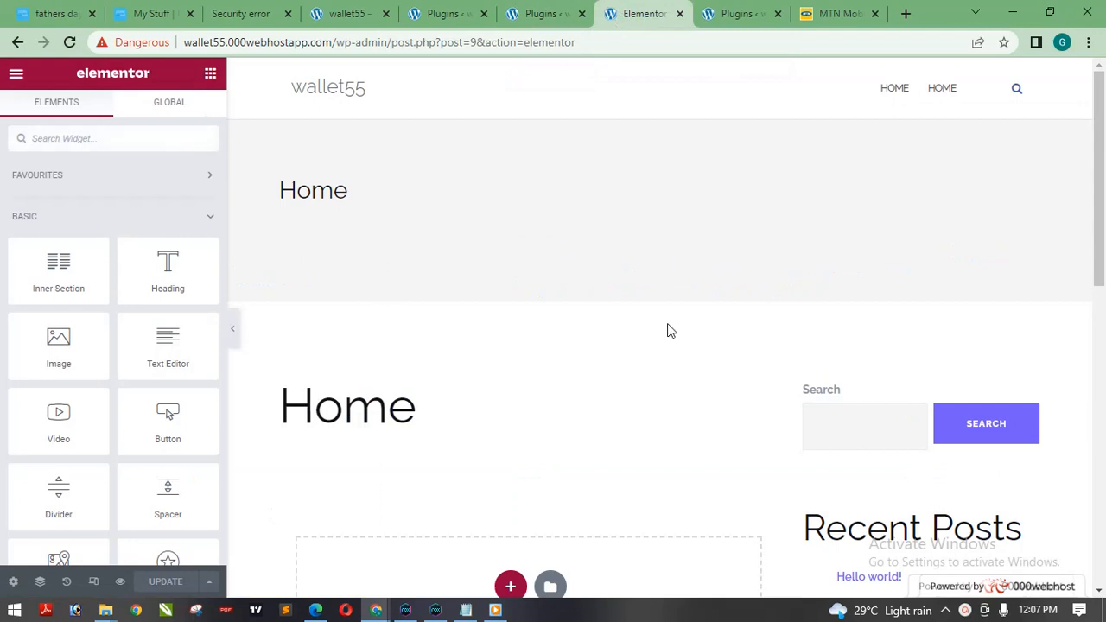
{"action": "left_click_drag", "start_coordinate": [1103, 118], "coordinate": [1102, 194]}
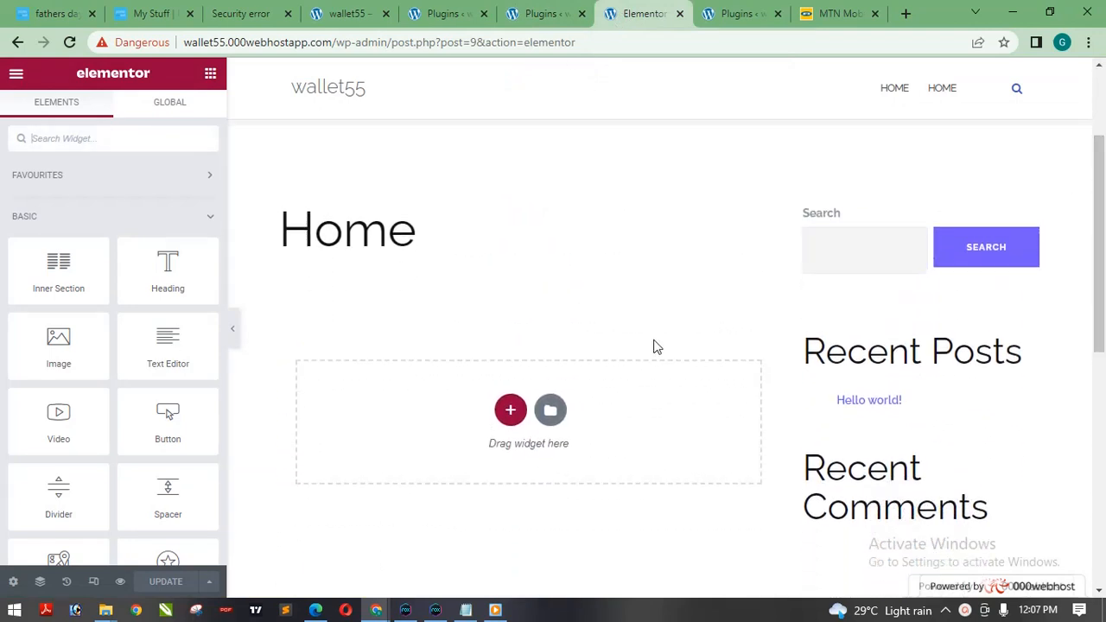
{"action": "left_click", "coordinate": [661, 40]}
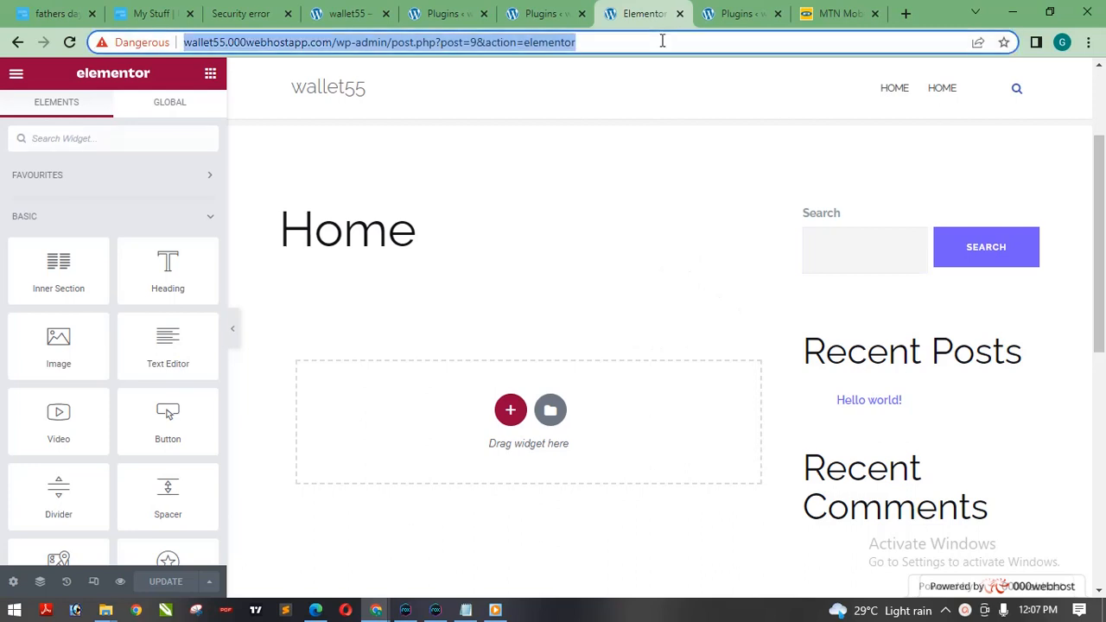
{"action": "left_click", "coordinate": [611, 166]}
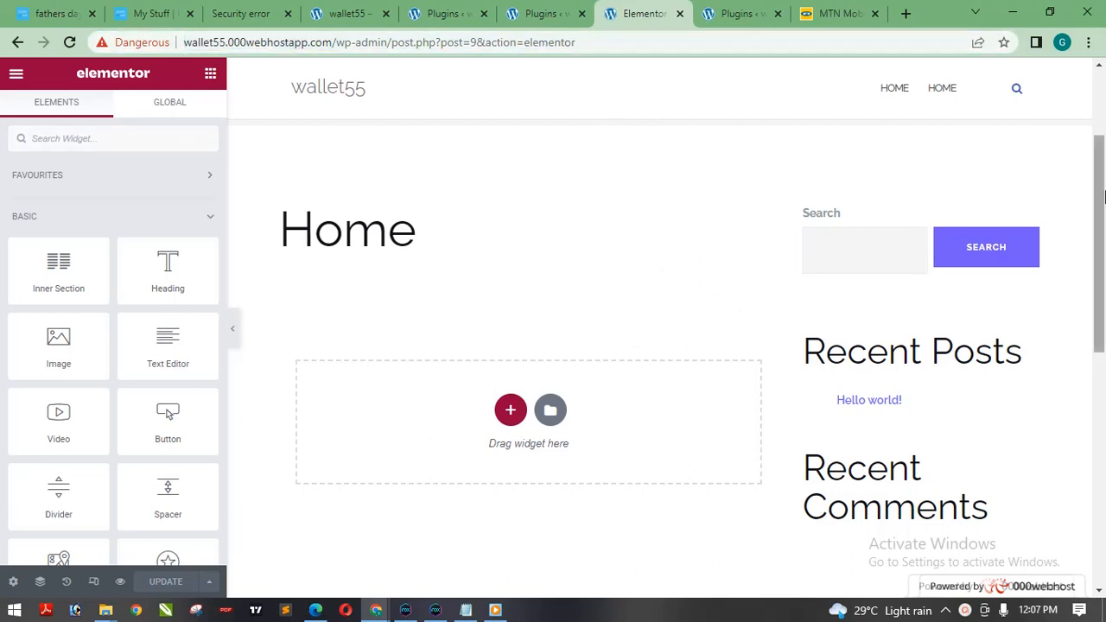
{"action": "left_click_drag", "start_coordinate": [1103, 190], "coordinate": [1105, 120]}
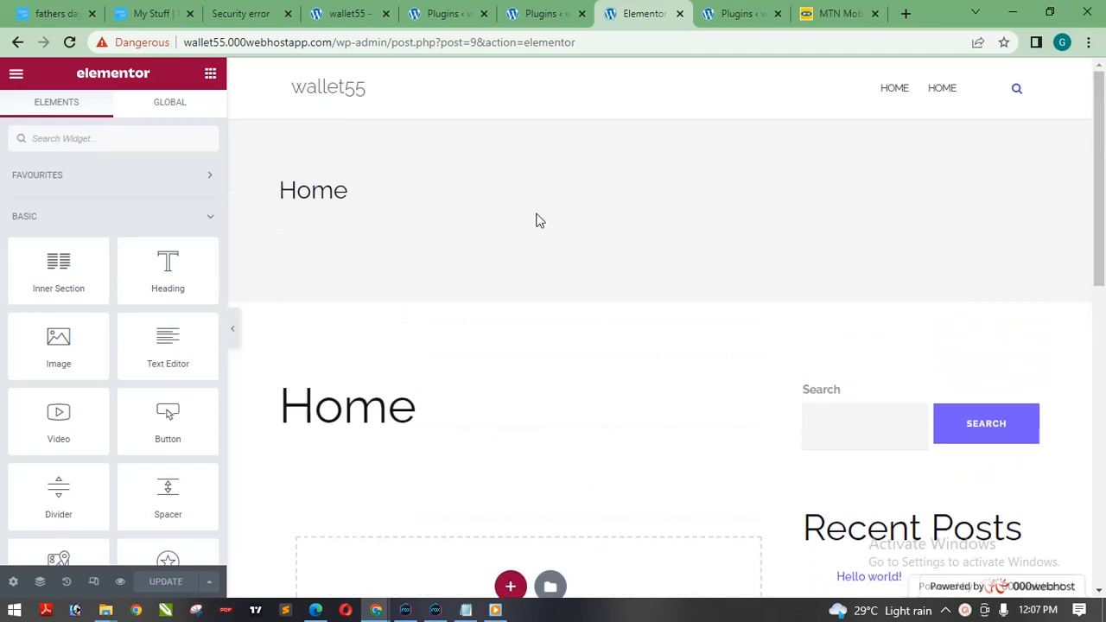
{"action": "scroll", "coordinate": [1103, 173], "scroll_direction": "down", "scroll_amount": 1}
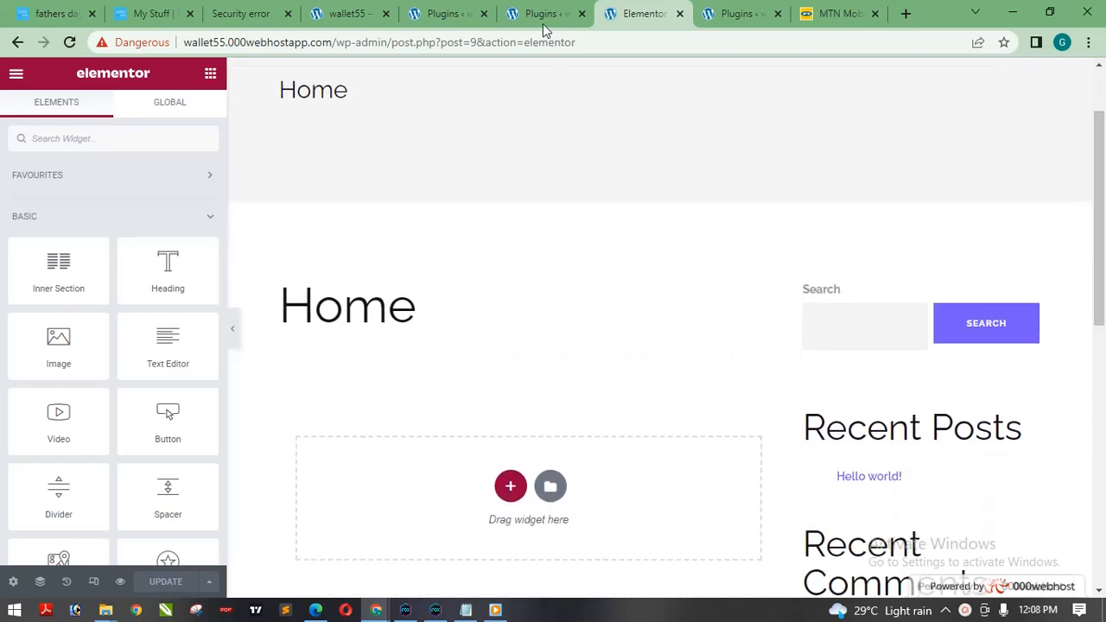
{"action": "left_click", "coordinate": [438, 13]}
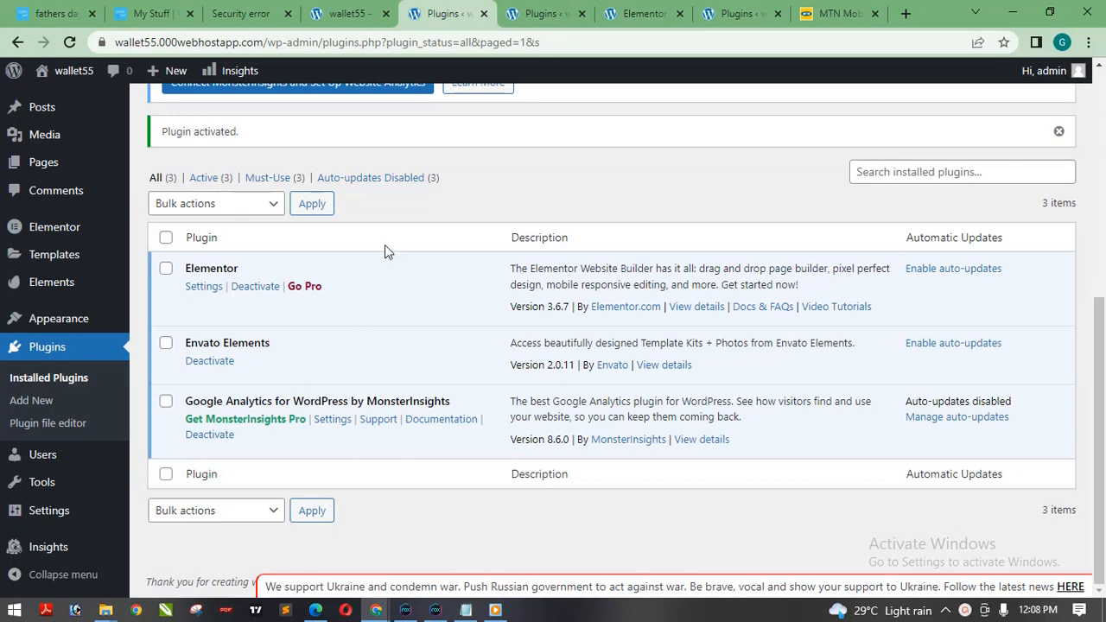
Reload the Home page in the Elementor editor and open the Envato Elements template library from the widget drop area.
{"action": "left_click", "coordinate": [635, 16]}
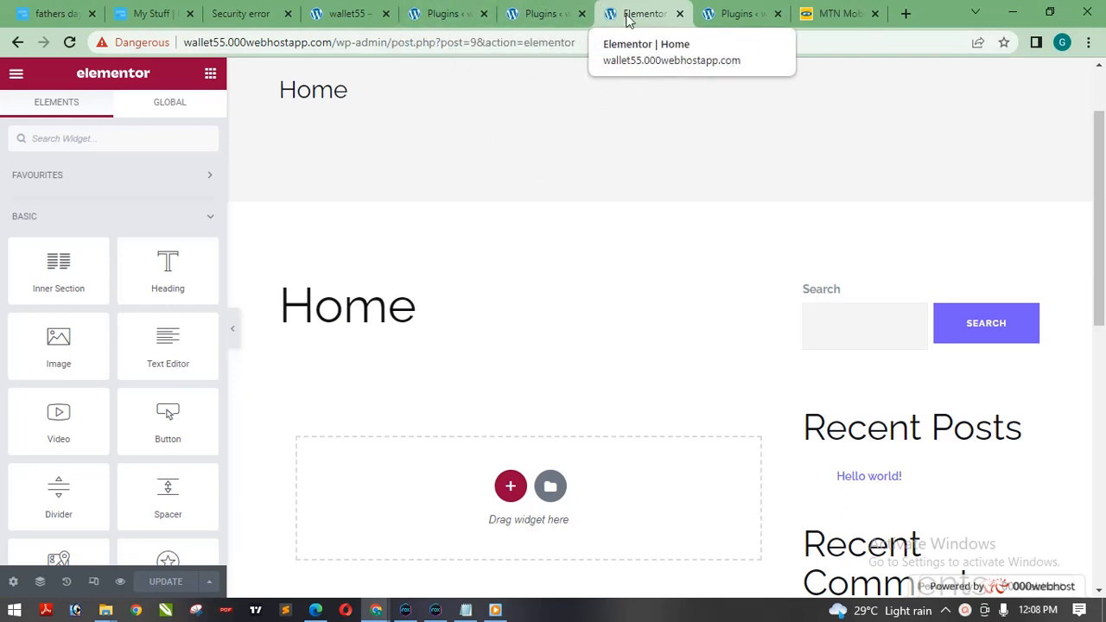
{"action": "left_click", "coordinate": [451, 15]}
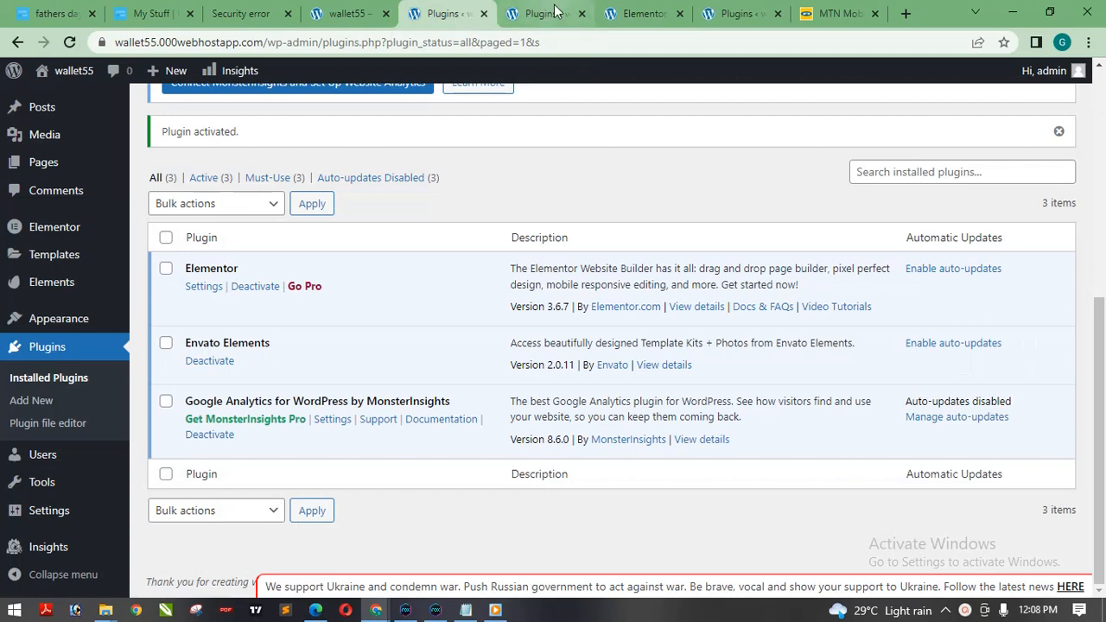
{"action": "left_click", "coordinate": [626, 15]}
{"action": "left_click", "coordinate": [623, 35]}
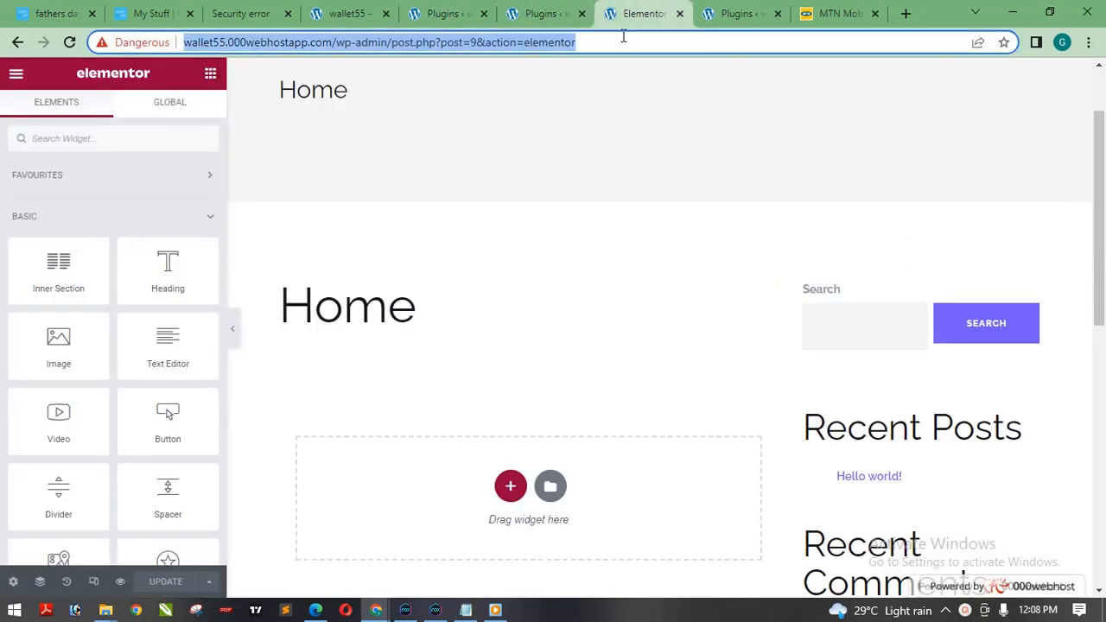
{"action": "key", "text": "Return"}
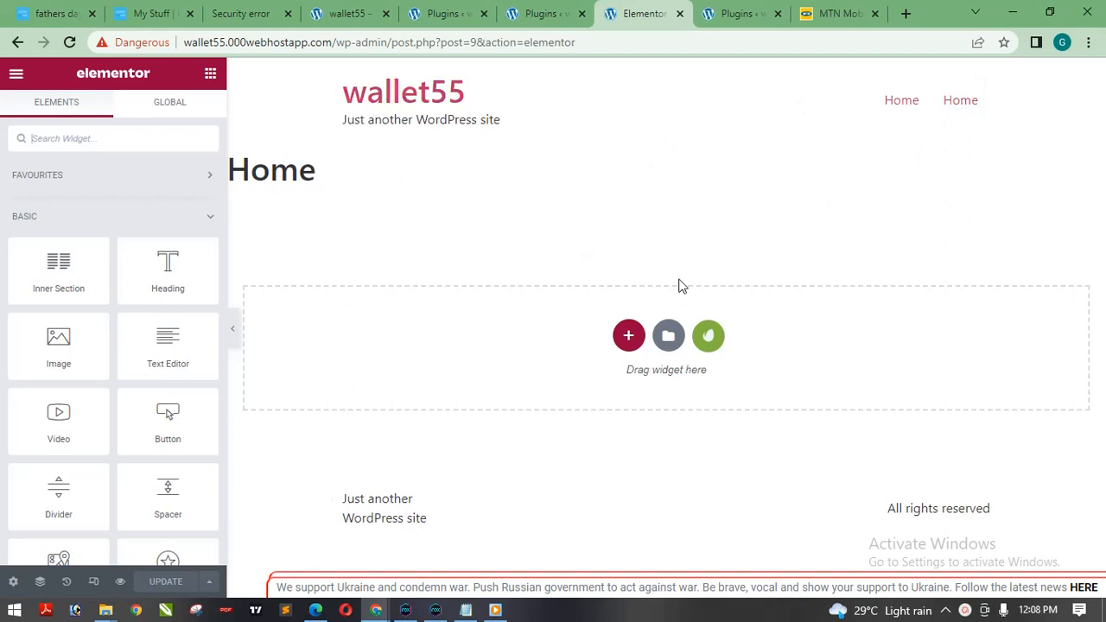
{"action": "left_click", "coordinate": [710, 343]}
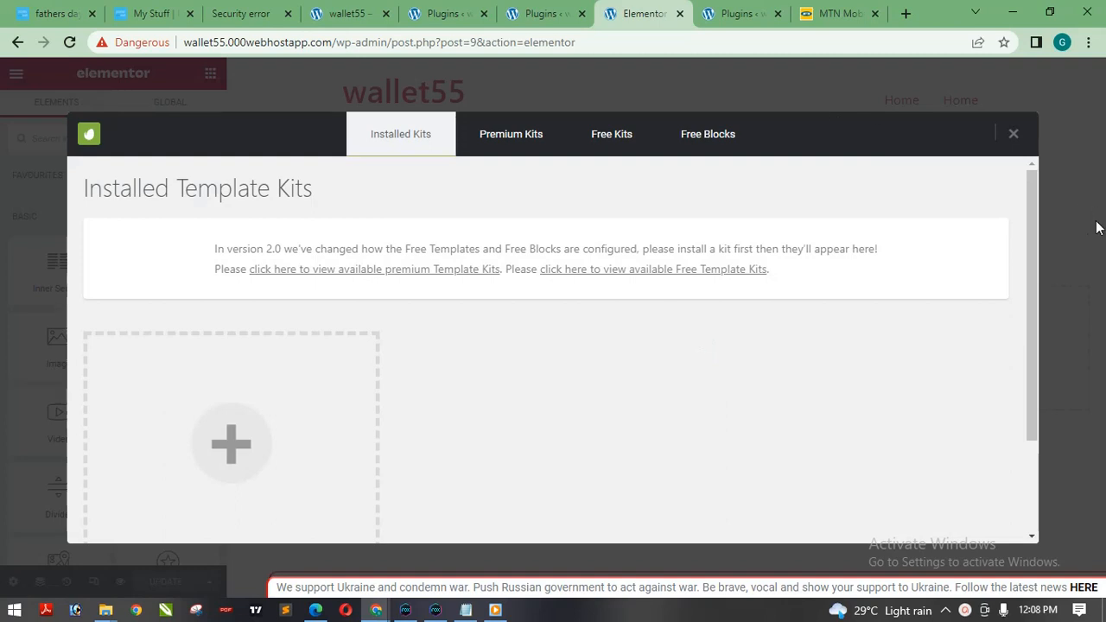
{"action": "left_click_drag", "start_coordinate": [1032, 249], "coordinate": [832, 415]}
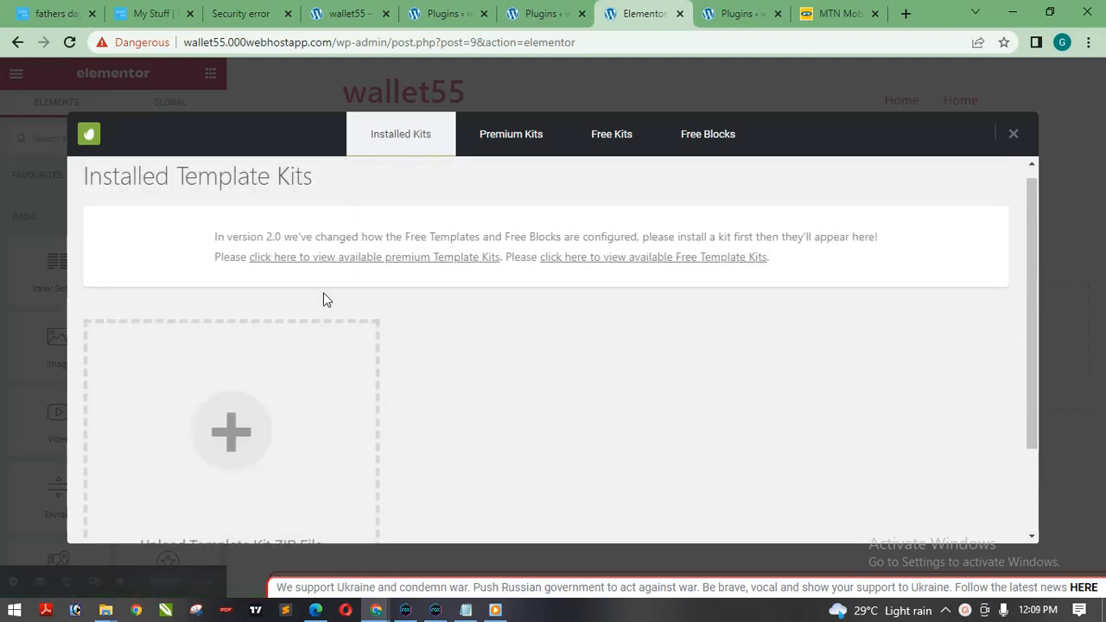
Browse the collection of premium template kits in the Envato library from start to end.
{"action": "left_click", "coordinate": [492, 154]}
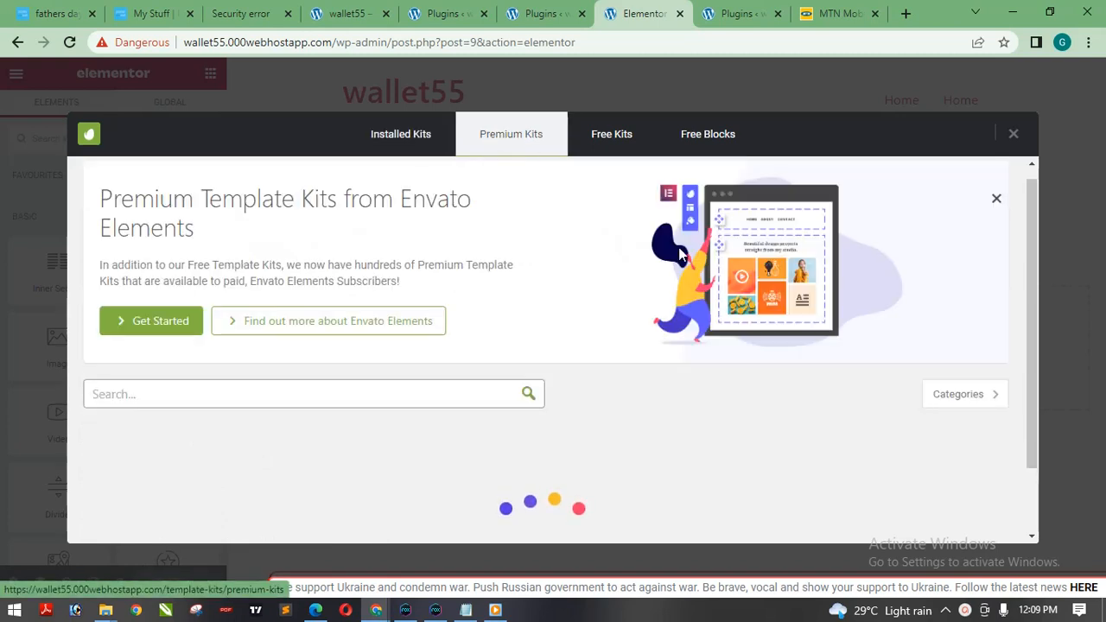
{"action": "left_click_drag", "start_coordinate": [1033, 203], "coordinate": [1032, 322]}
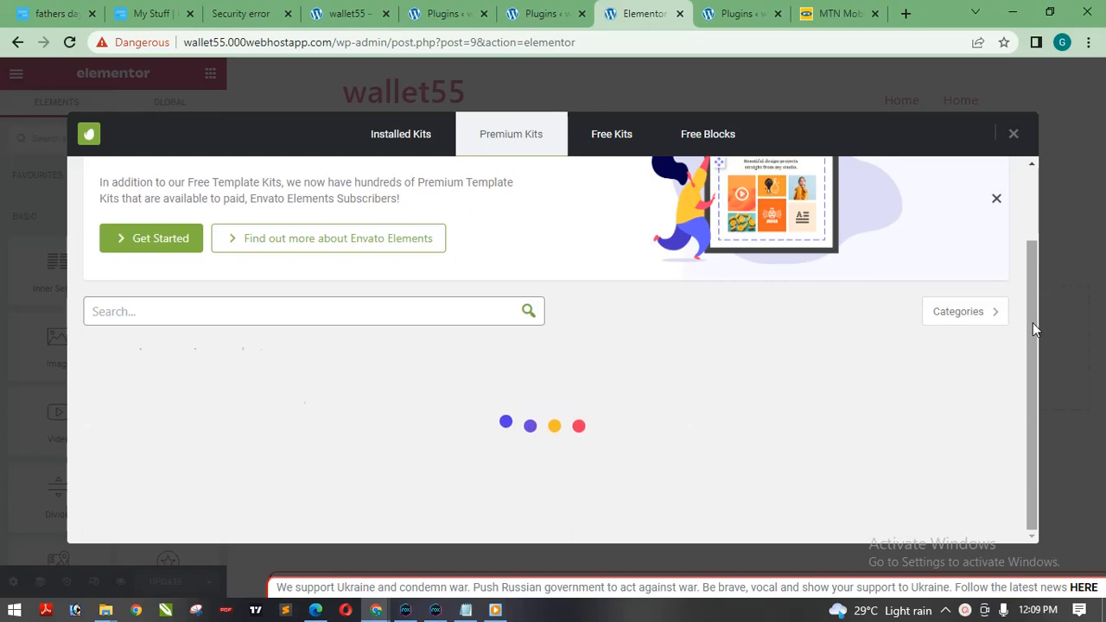
{"action": "left_click_drag", "start_coordinate": [1034, 190], "coordinate": [1030, 272]}
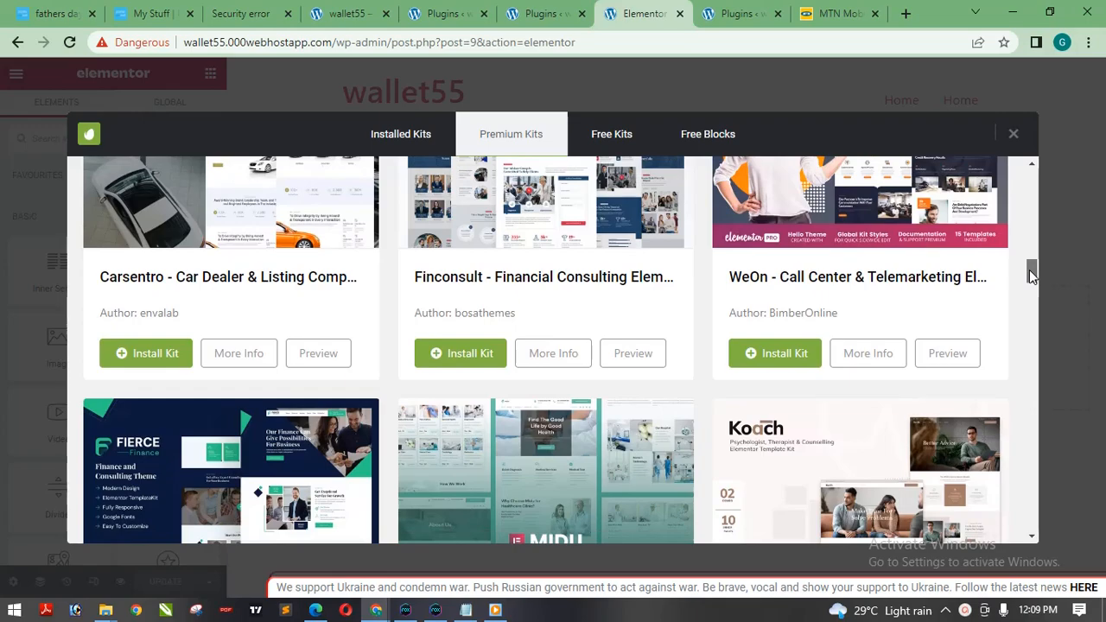
{"action": "left_click_drag", "start_coordinate": [1031, 273], "coordinate": [1005, 610]}
{"action": "left_click_drag", "start_coordinate": [1020, 526], "coordinate": [1027, 155]}
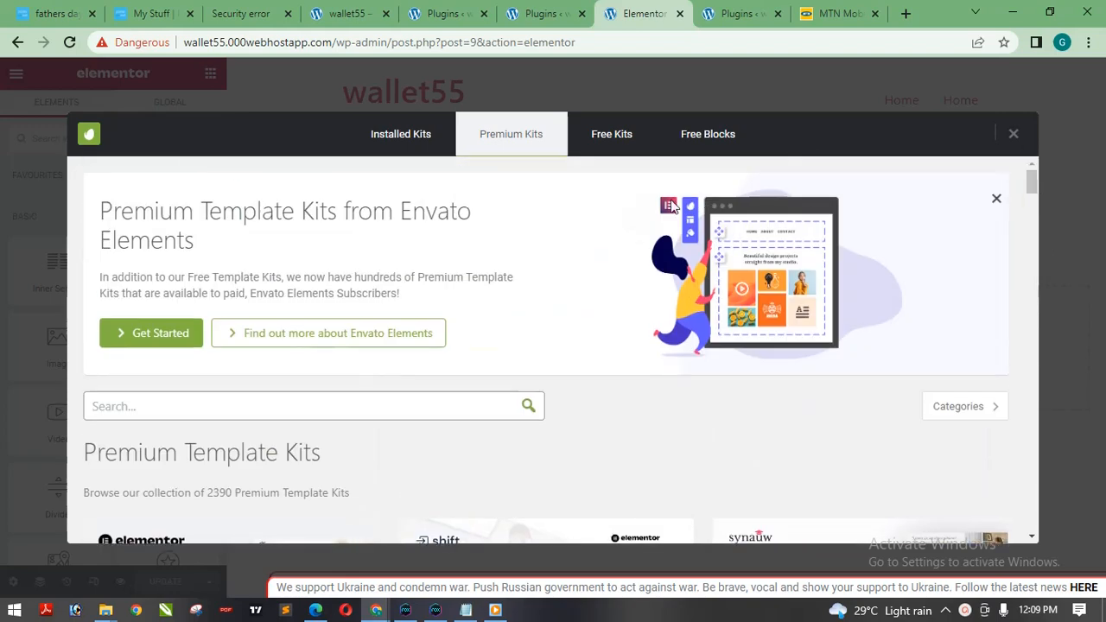
Browse the free template kits and continue to the second page of kits.
{"action": "left_click", "coordinate": [612, 136]}
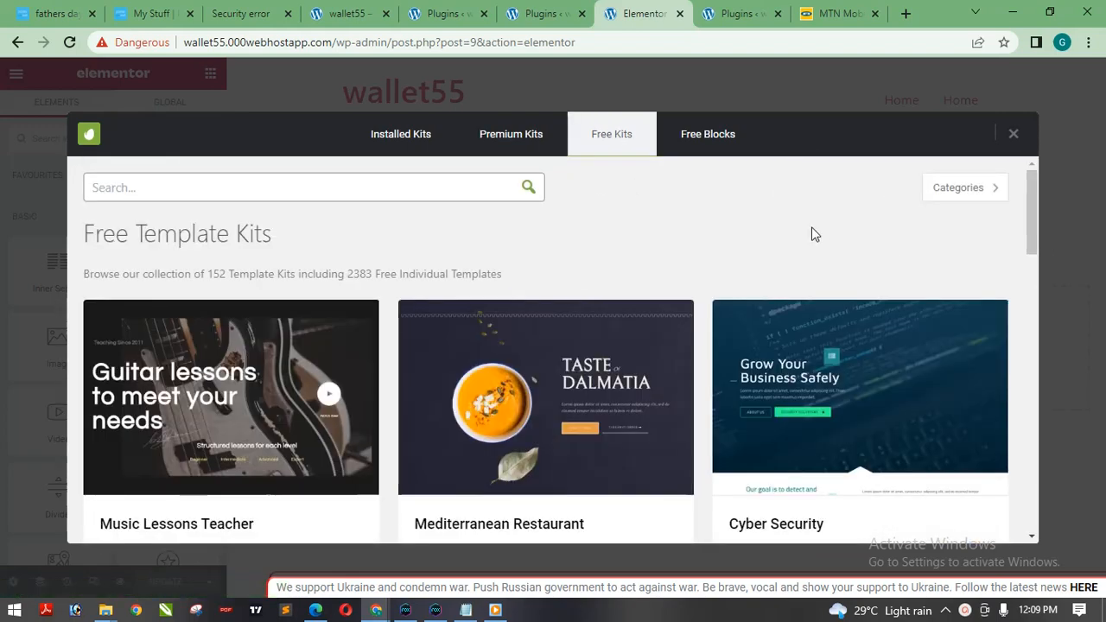
{"action": "mouse_move", "coordinate": [1031, 207]}
{"action": "left_mouse_down"}
{"action": "mouse_move", "coordinate": [1031, 401]}
{"action": "mouse_move", "coordinate": [1036, 190]}
{"action": "left_mouse_up"}
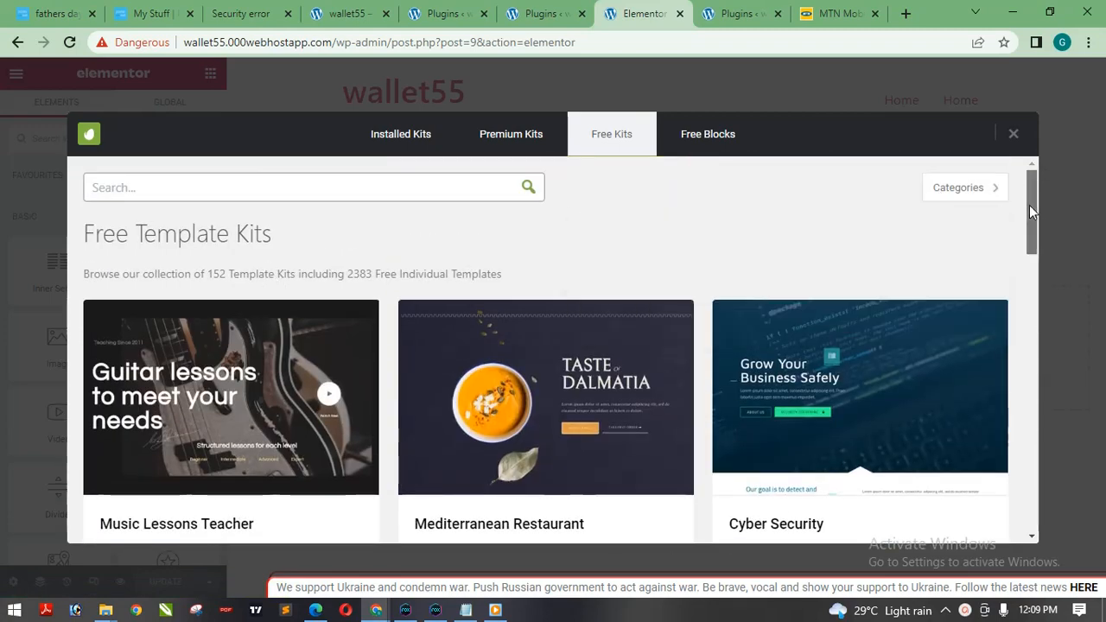
{"action": "left_click_drag", "start_coordinate": [1029, 205], "coordinate": [1029, 521]}
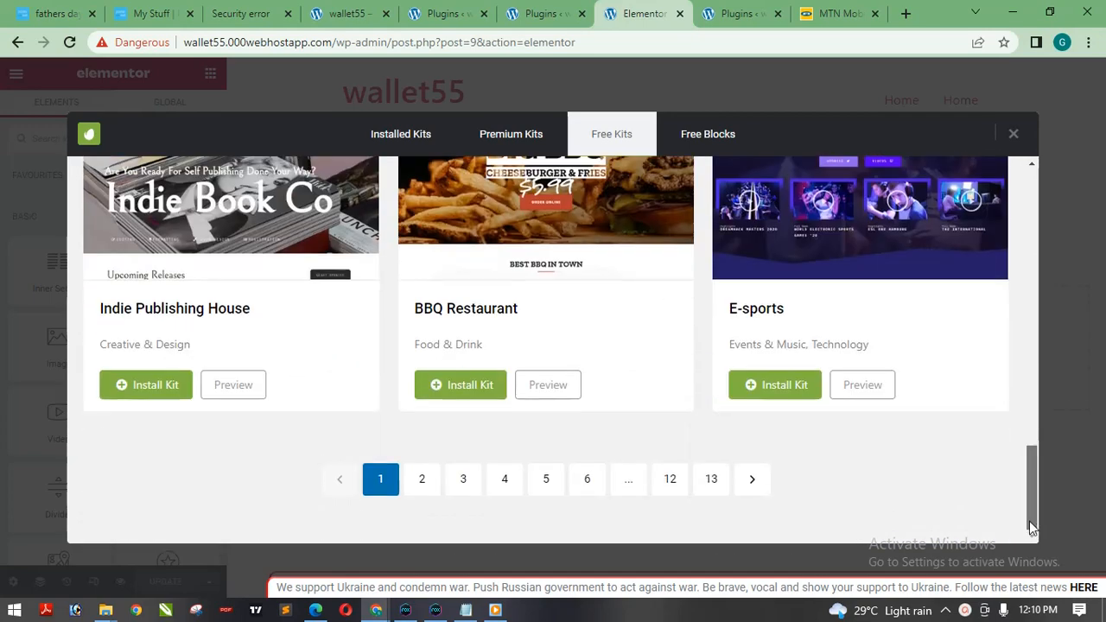
{"action": "left_click", "coordinate": [753, 482]}
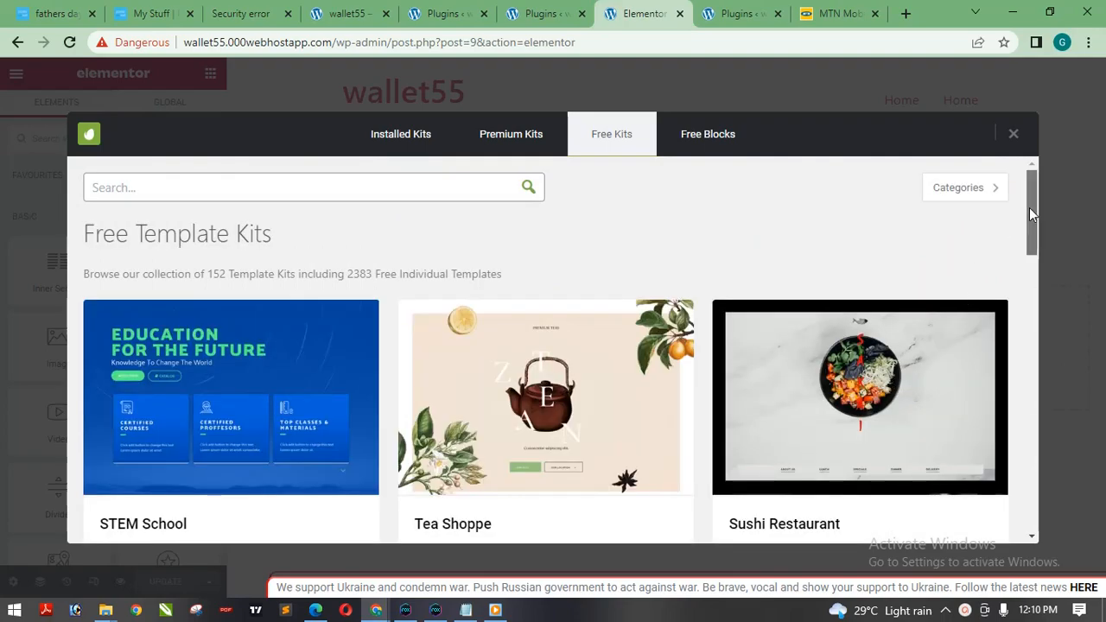
{"action": "left_click_drag", "start_coordinate": [1028, 208], "coordinate": [990, 173]}
{"action": "left_click", "coordinate": [985, 183]}
{"action": "left_click_drag", "start_coordinate": [1028, 194], "coordinate": [1028, 377]}
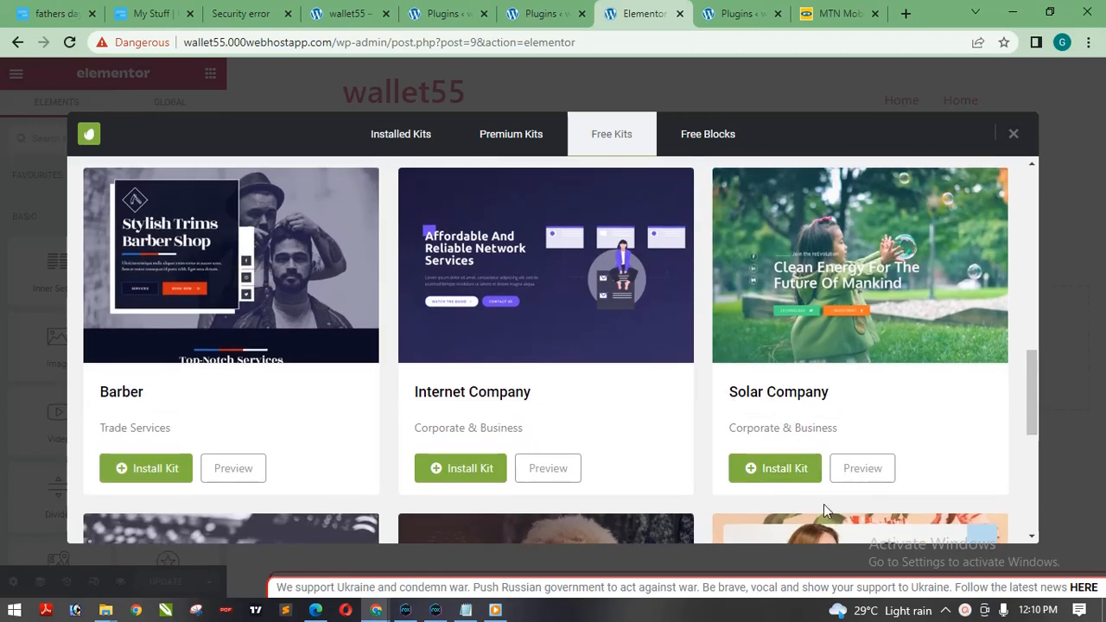
Preview the free Solar Company template kit and look through its page designs.
{"action": "left_click", "coordinate": [871, 477]}
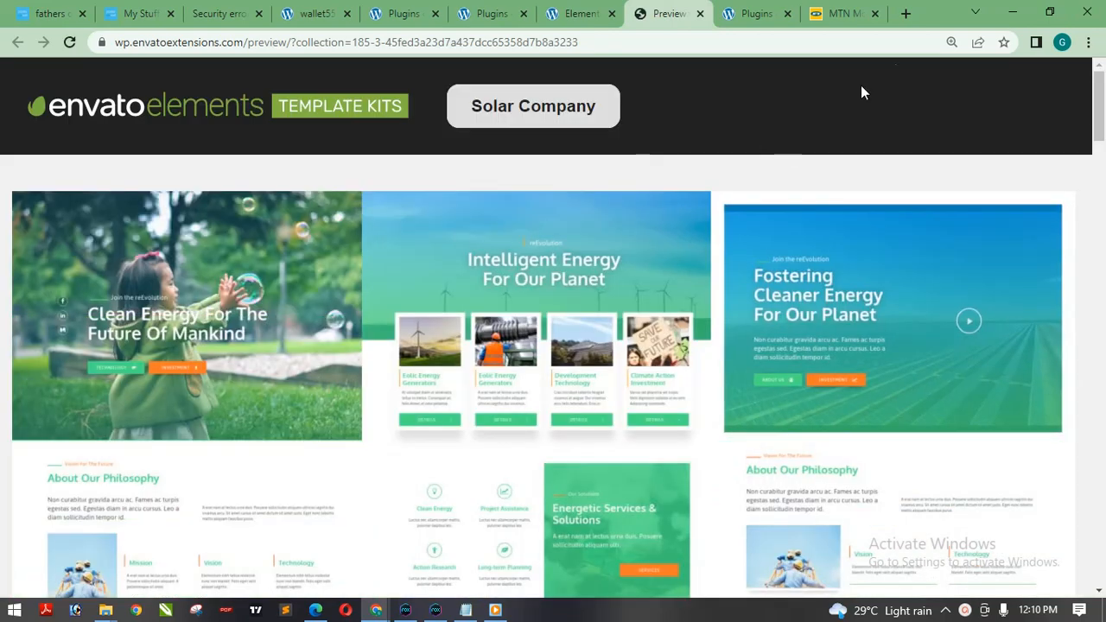
{"action": "left_click_drag", "start_coordinate": [1102, 114], "coordinate": [1103, 281]}
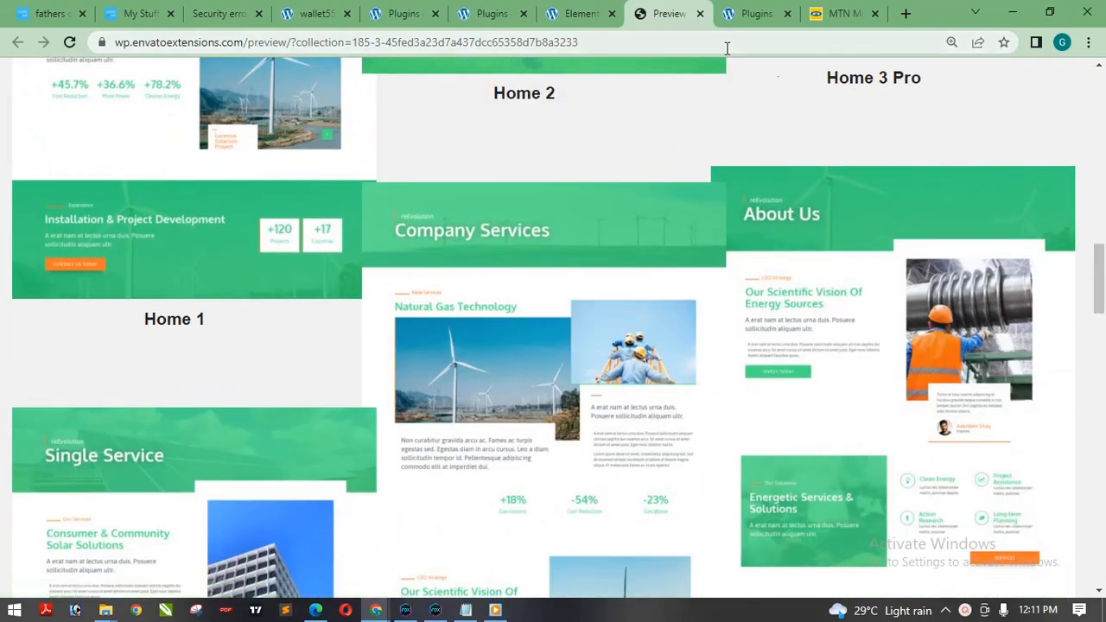
{"action": "left_click_drag", "start_coordinate": [1103, 281], "coordinate": [1101, 419]}
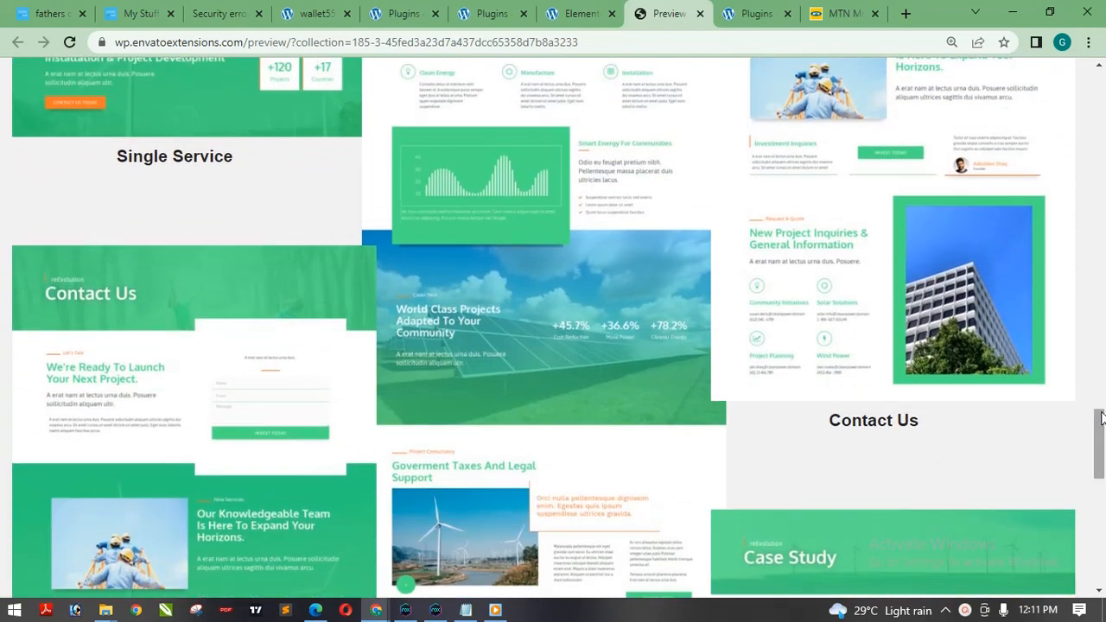
Open the Home 1 page of the Solar Company kit, examine its sections, and return to the kit overview.
{"action": "left_click_drag", "start_coordinate": [1101, 435], "coordinate": [1101, 83]}
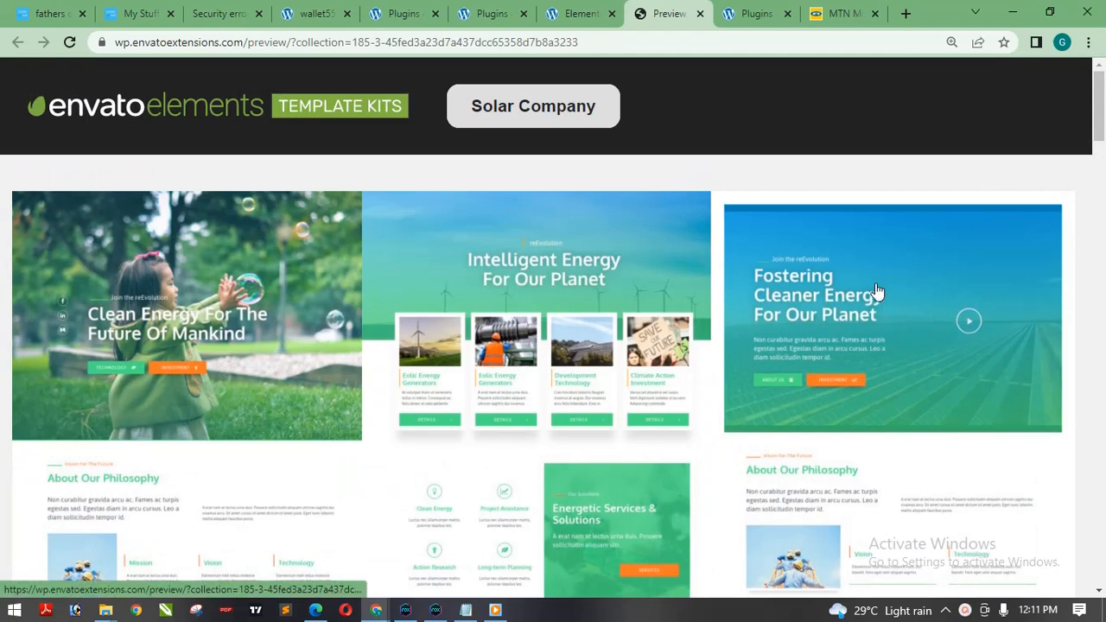
{"action": "left_click", "coordinate": [221, 311]}
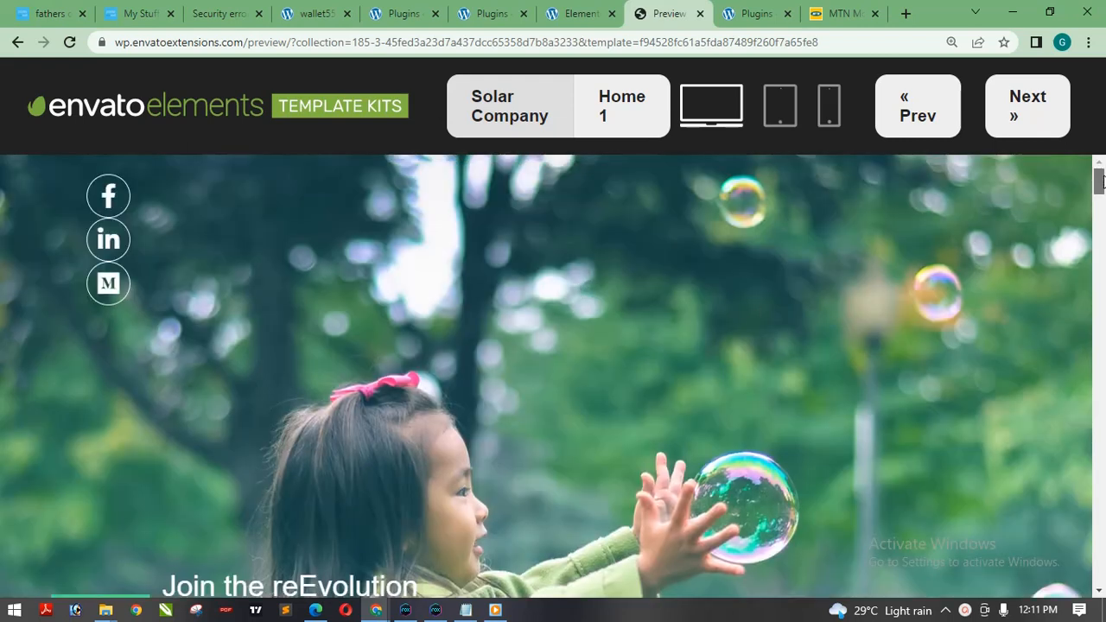
{"action": "left_click_drag", "start_coordinate": [1101, 179], "coordinate": [1100, 251]}
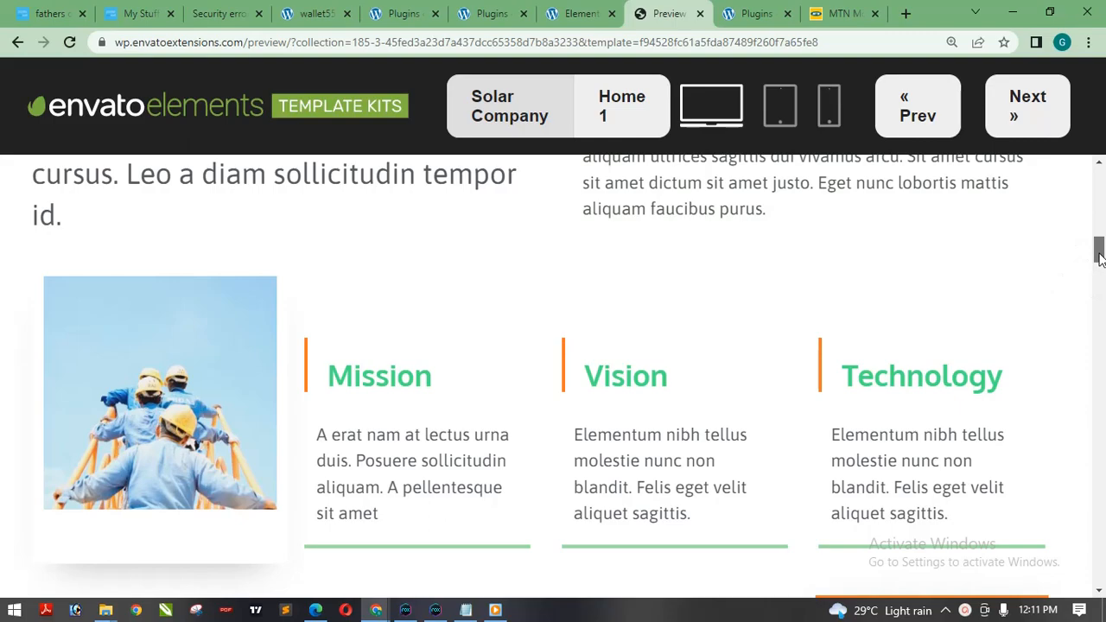
{"action": "left_click_drag", "start_coordinate": [1098, 253], "coordinate": [1098, 182]}
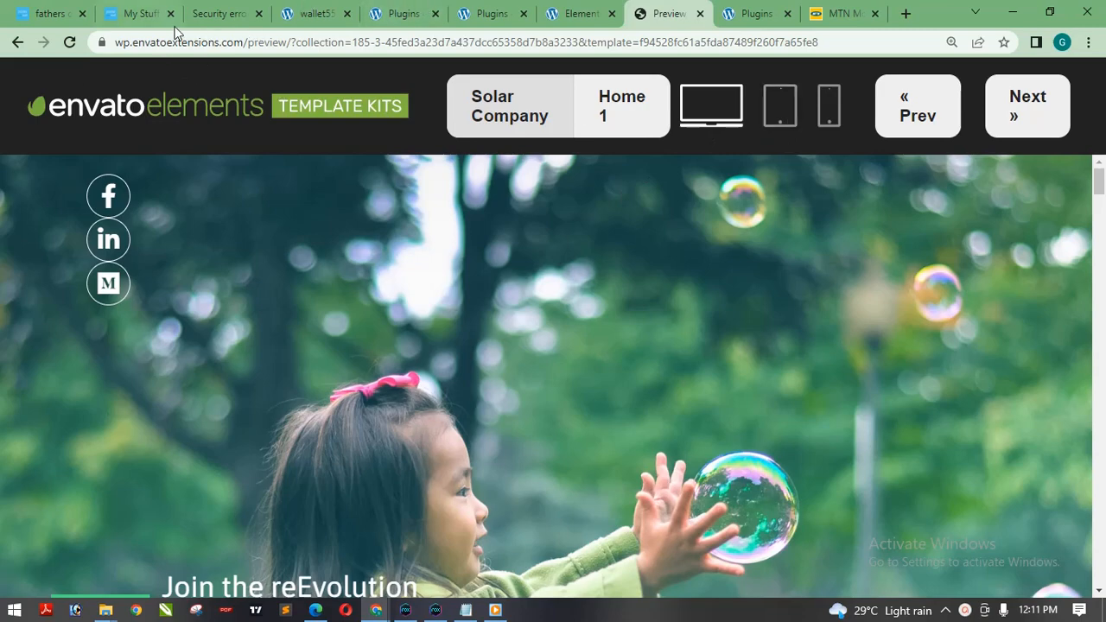
{"action": "left_click", "coordinate": [15, 44]}
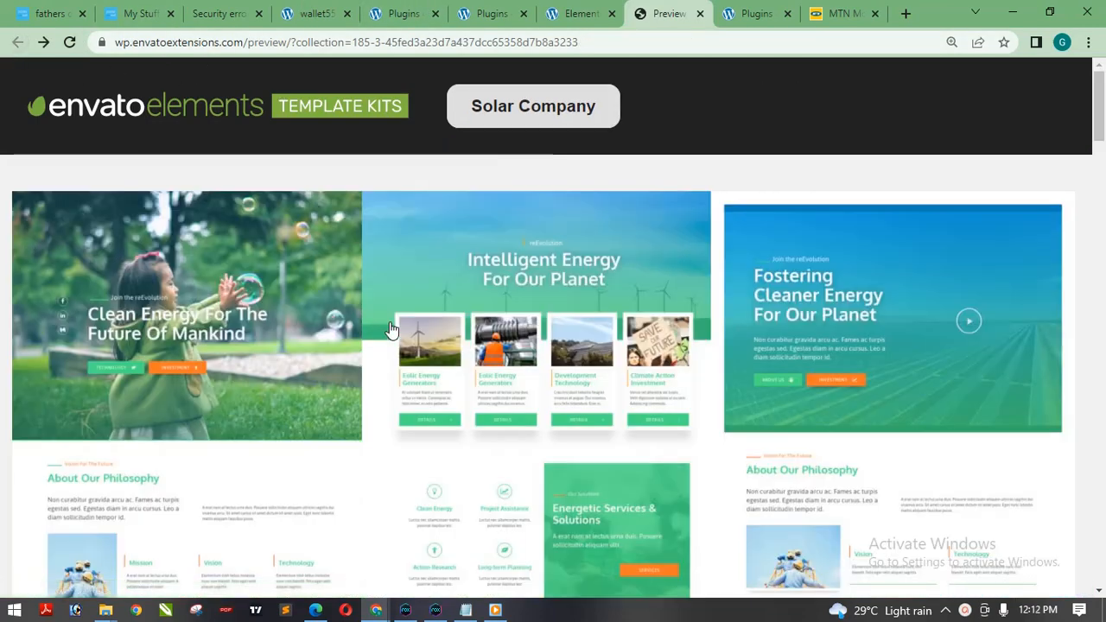
View the Home 2 page design of the Solar Company kit and return to the kit overview.
{"action": "left_click", "coordinate": [543, 294]}
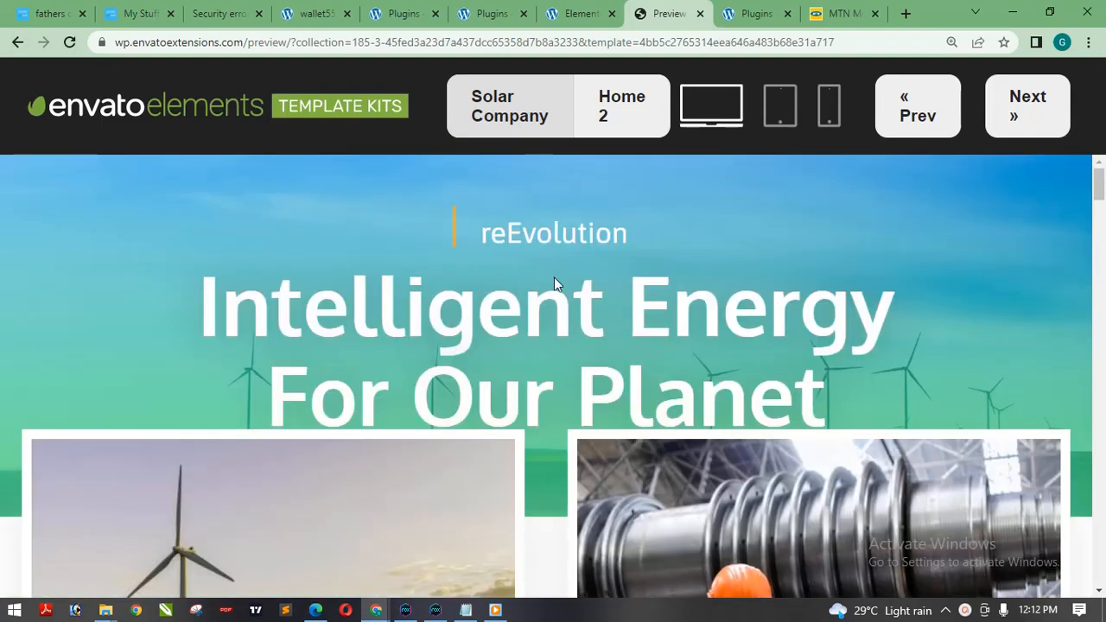
{"action": "mouse_move", "coordinate": [1101, 189]}
{"action": "left_mouse_down"}
{"action": "mouse_move", "coordinate": [1101, 275]}
{"action": "mouse_move", "coordinate": [1101, 184]}
{"action": "left_mouse_up"}
{"action": "left_click", "coordinate": [17, 42]}
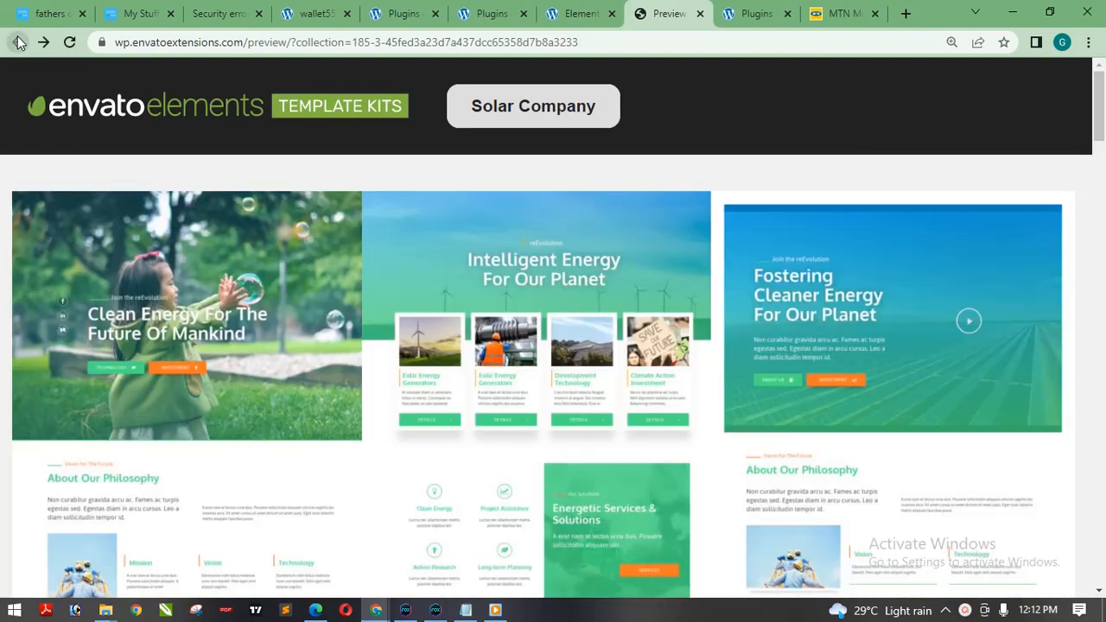
View the Services page design of the Solar Company kit, and close the kit preview.
{"action": "left_click_drag", "start_coordinate": [1098, 121], "coordinate": [1102, 312]}
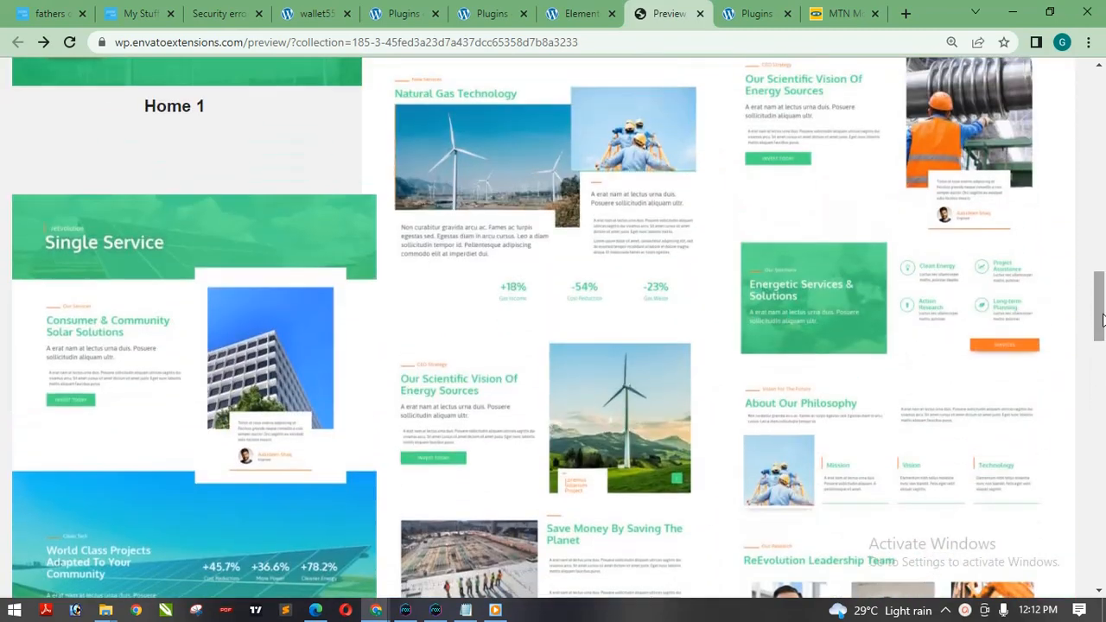
{"action": "left_click", "coordinate": [558, 266]}
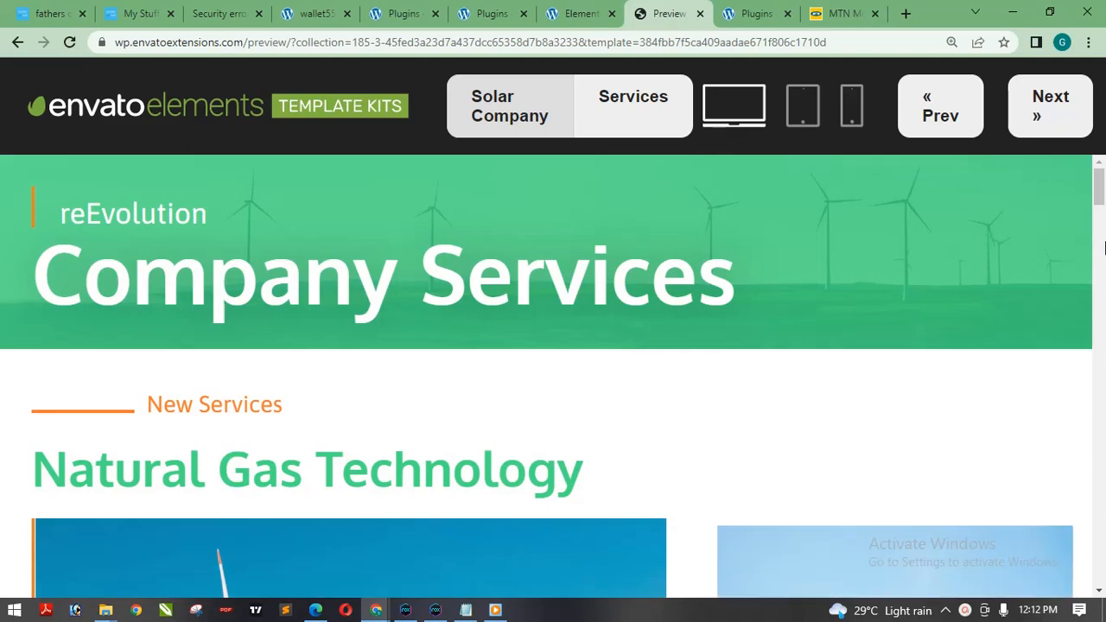
{"action": "mouse_move", "coordinate": [1098, 186]}
{"action": "left_mouse_down"}
{"action": "mouse_move", "coordinate": [1099, 452]}
{"action": "mouse_move", "coordinate": [1099, 186]}
{"action": "left_mouse_up"}
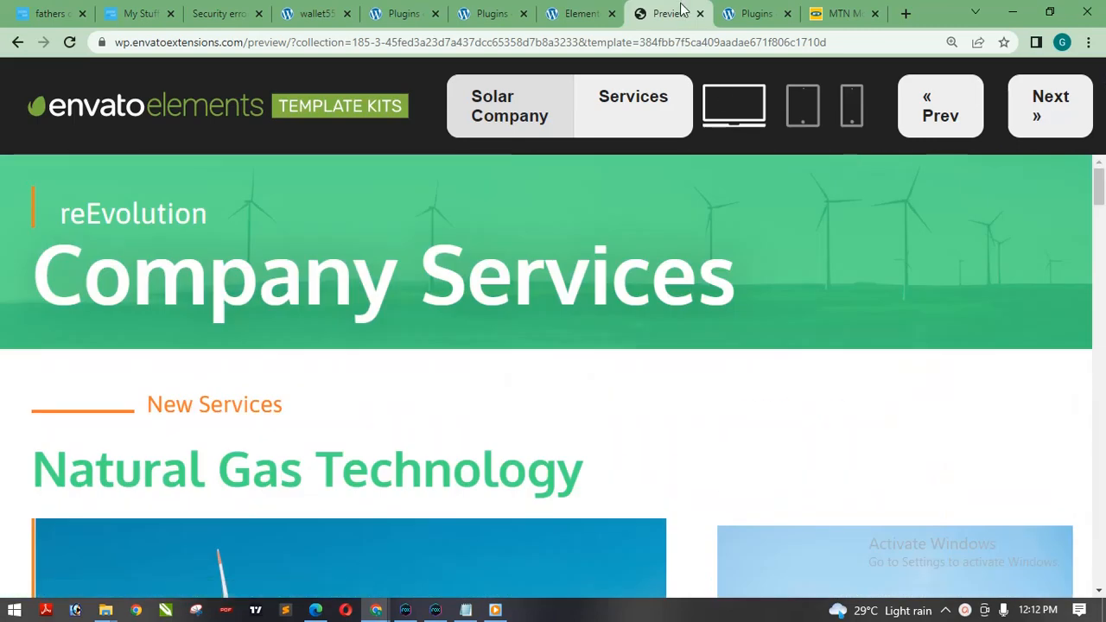
{"action": "left_click", "coordinate": [17, 41]}
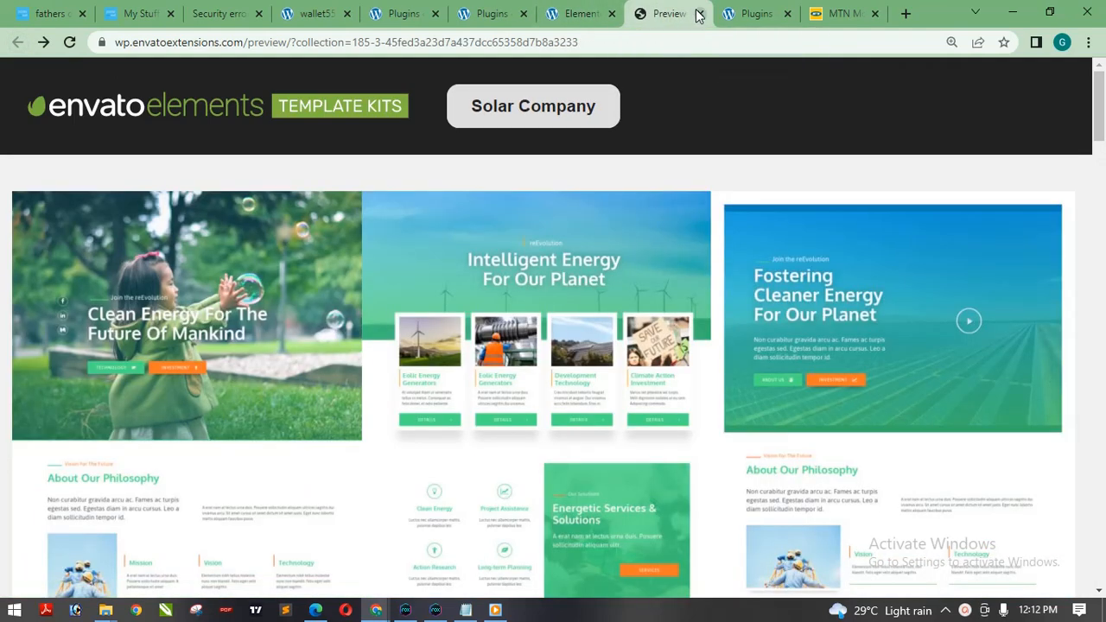
{"action": "left_click", "coordinate": [700, 14]}
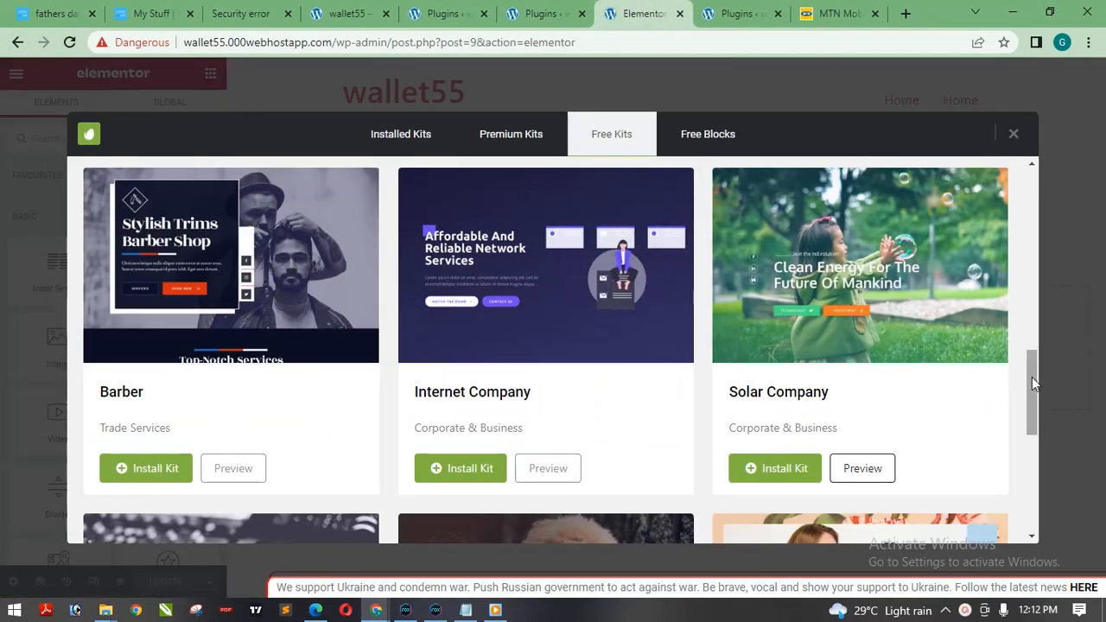
Filter the free template kits by the Corporate & Business category and look through the kits on its first page.
{"action": "left_click_drag", "start_coordinate": [1031, 376], "coordinate": [1027, 472]}
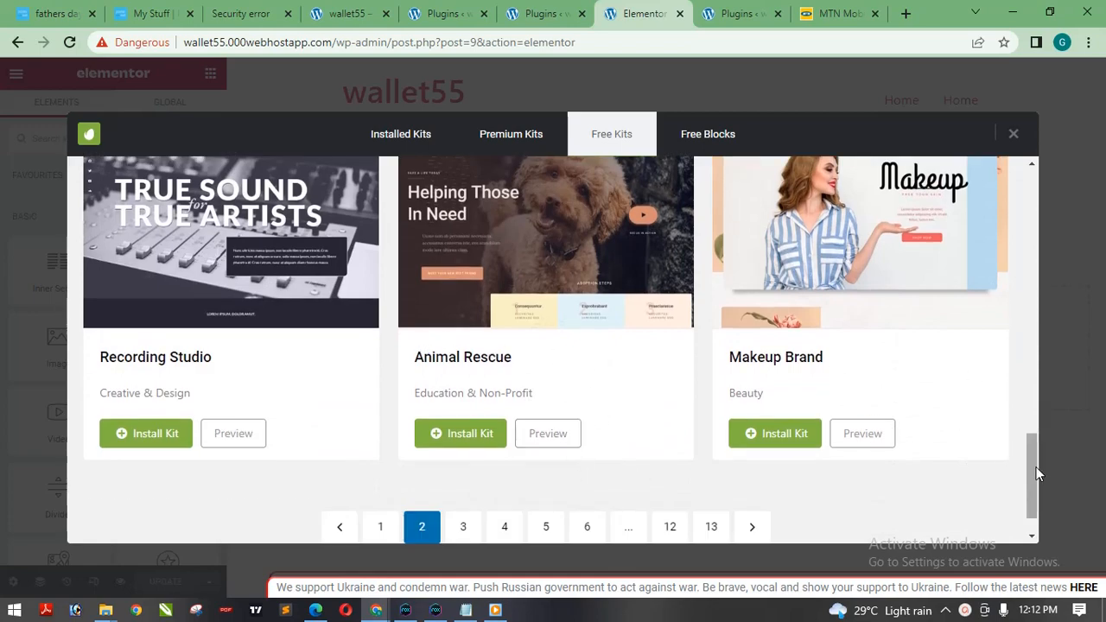
{"action": "left_click_drag", "start_coordinate": [1034, 470], "coordinate": [959, 199]}
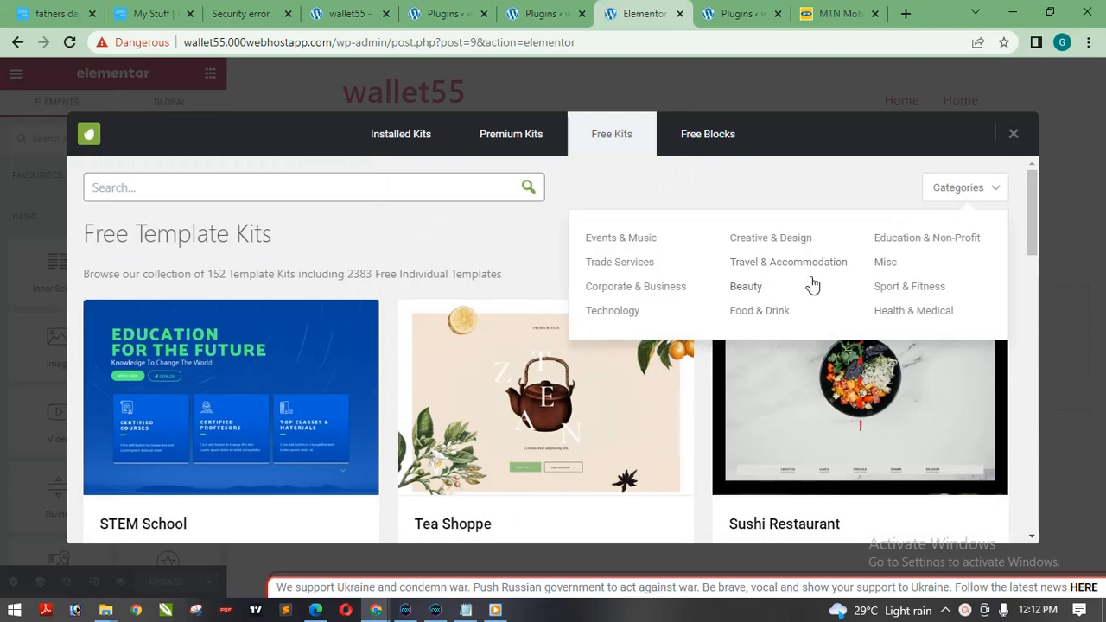
{"action": "left_click", "coordinate": [666, 288]}
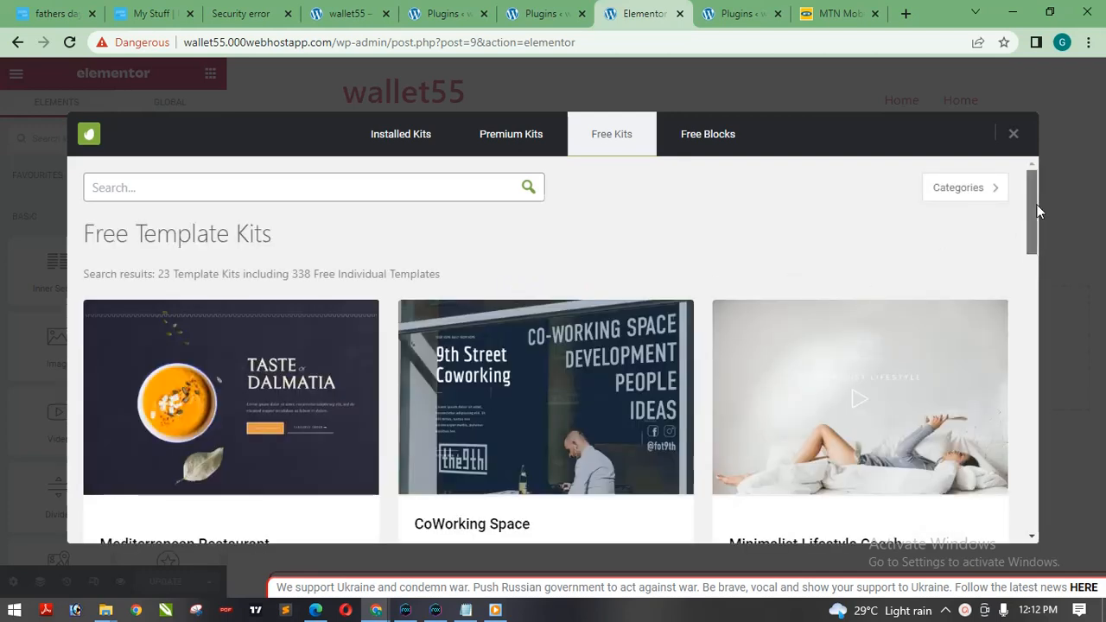
{"action": "left_click_drag", "start_coordinate": [1036, 205], "coordinate": [1025, 363]}
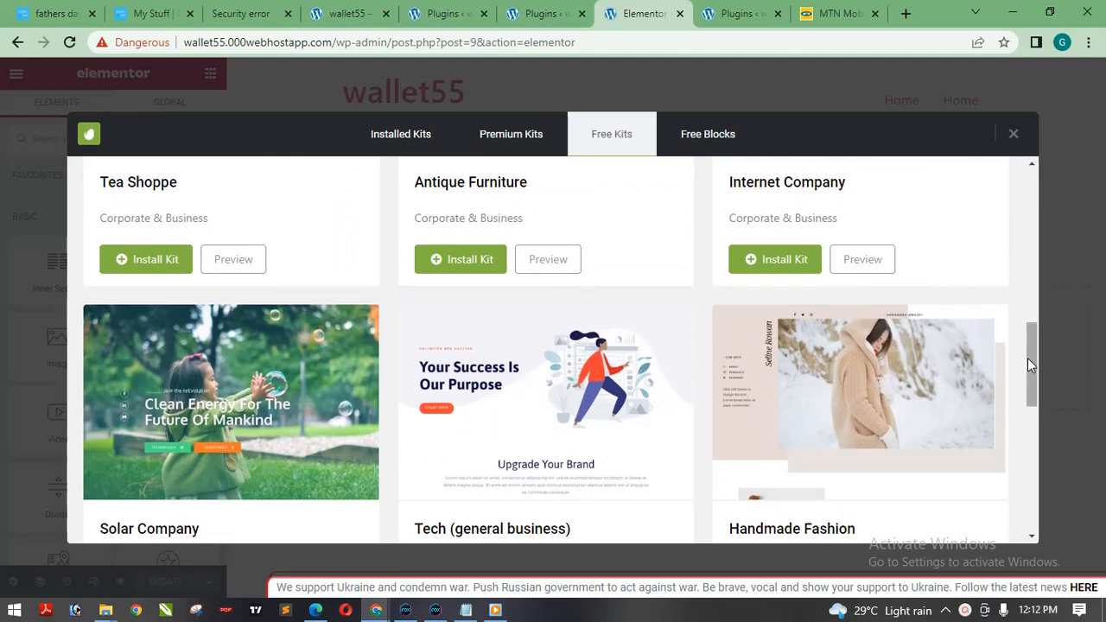
{"action": "left_click_drag", "start_coordinate": [1027, 384], "coordinate": [1042, 442]}
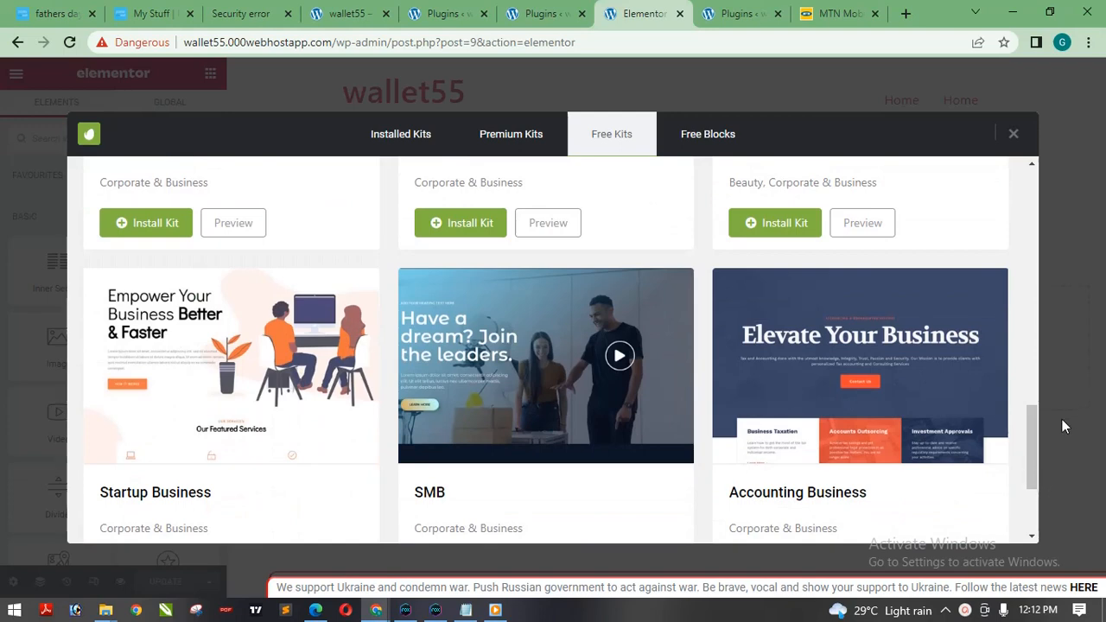
{"action": "left_click_drag", "start_coordinate": [1033, 426], "coordinate": [973, 467]}
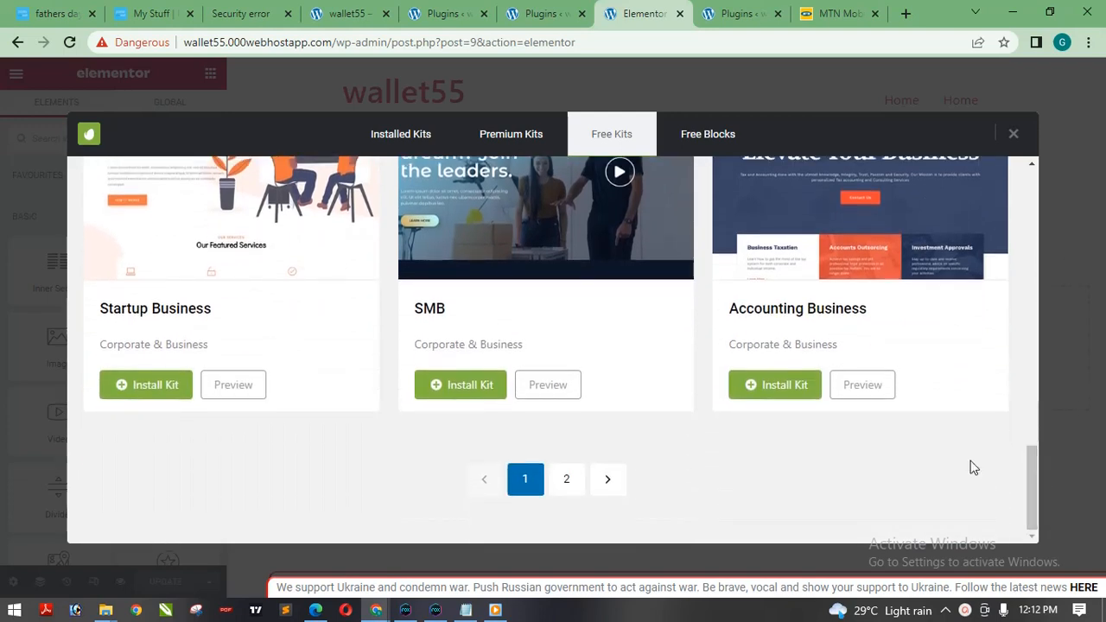
Preview the SMB template kit, examine its Home – Interior page, and close the preview.
{"action": "left_click", "coordinate": [548, 394]}
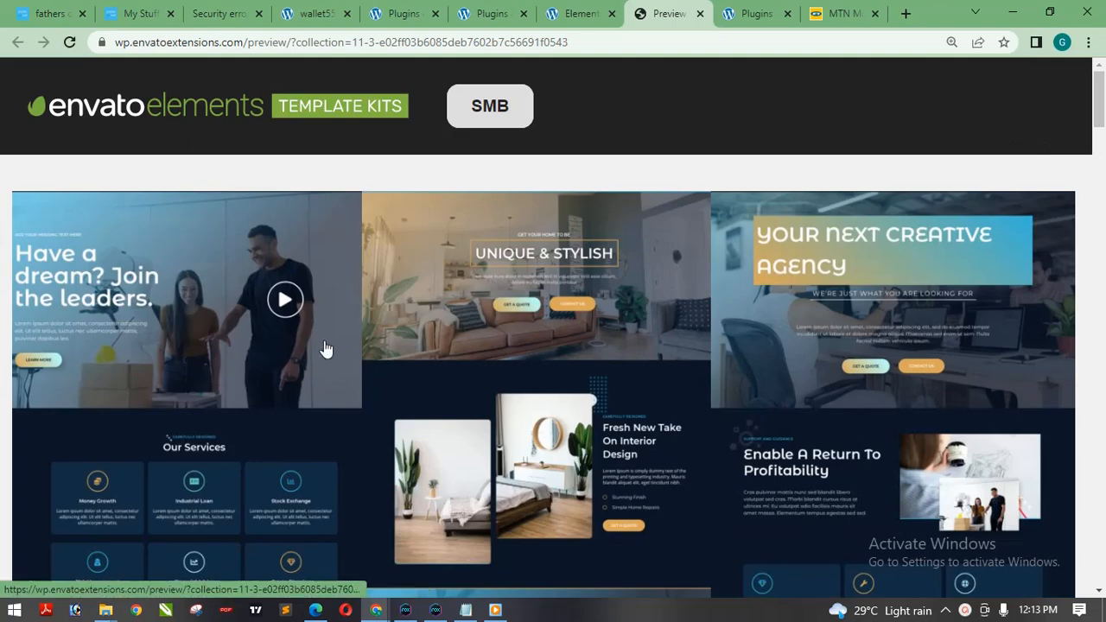
{"action": "mouse_move", "coordinate": [1104, 106]}
{"action": "left_mouse_down"}
{"action": "mouse_move", "coordinate": [1104, 210]}
{"action": "mouse_move", "coordinate": [1104, 102]}
{"action": "left_mouse_up"}
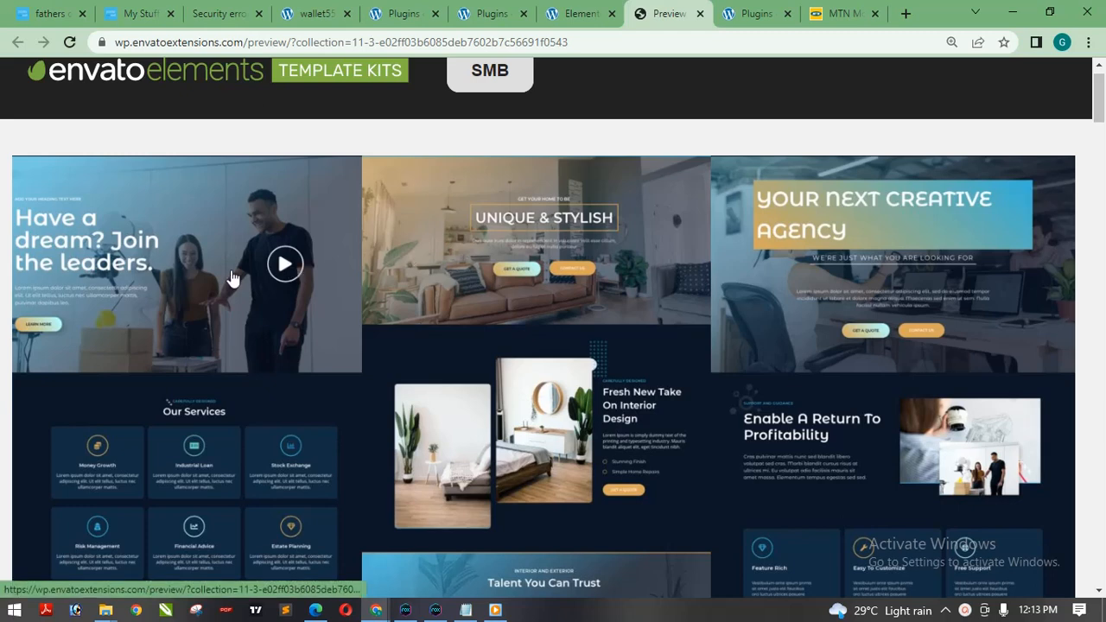
{"action": "left_click", "coordinate": [515, 311]}
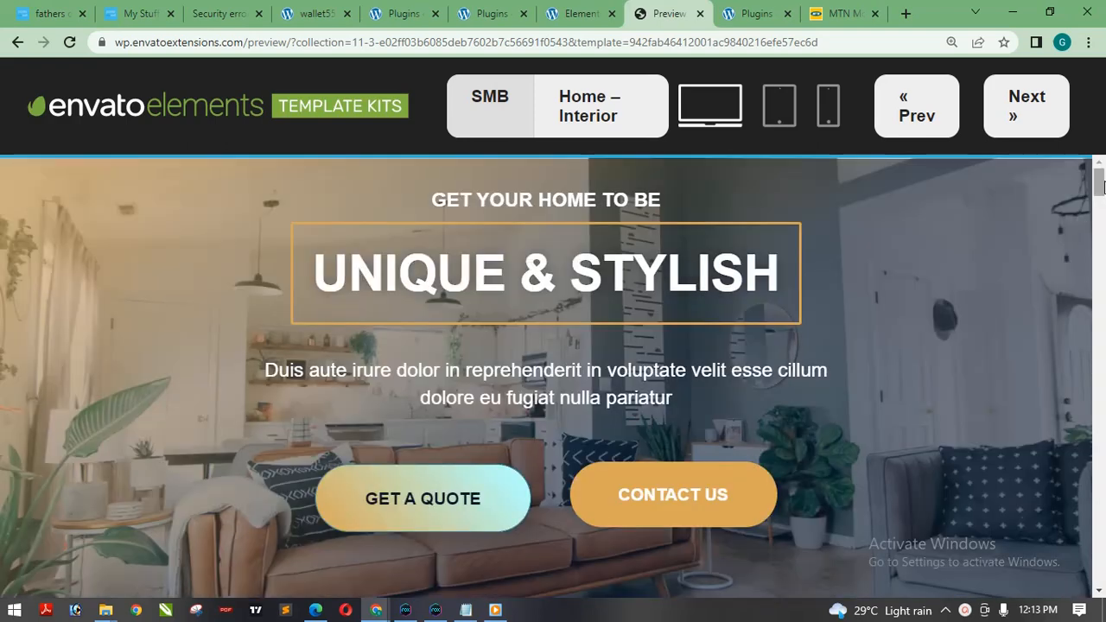
{"action": "mouse_move", "coordinate": [1103, 183]}
{"action": "left_mouse_down"}
{"action": "mouse_move", "coordinate": [1100, 220]}
{"action": "mouse_move", "coordinate": [1099, 168]}
{"action": "mouse_move", "coordinate": [1099, 531]}
{"action": "mouse_move", "coordinate": [1099, 168]}
{"action": "left_mouse_up"}
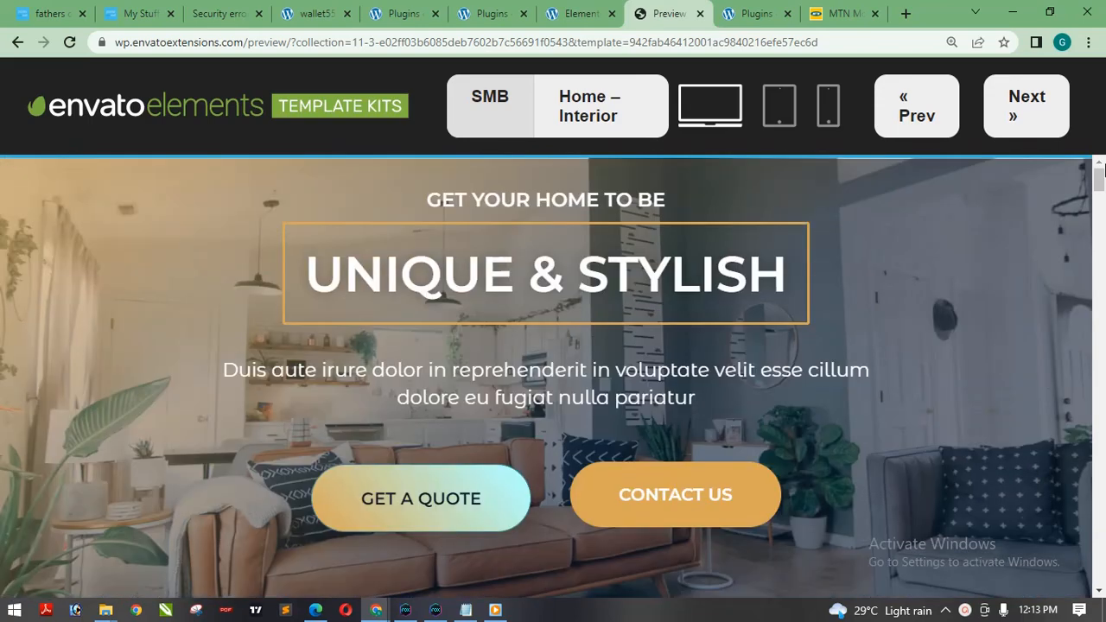
{"action": "left_click", "coordinate": [700, 14]}
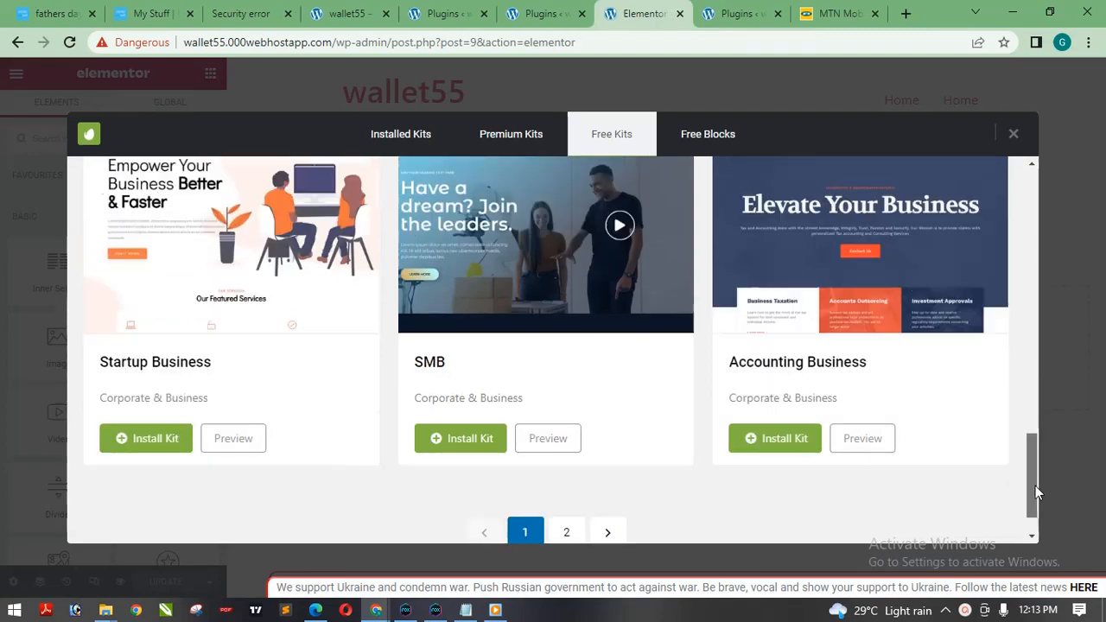
Filter the free template kits by the Technology category and look through the kits to the end.
{"action": "left_click_drag", "start_coordinate": [1032, 485], "coordinate": [1053, 180]}
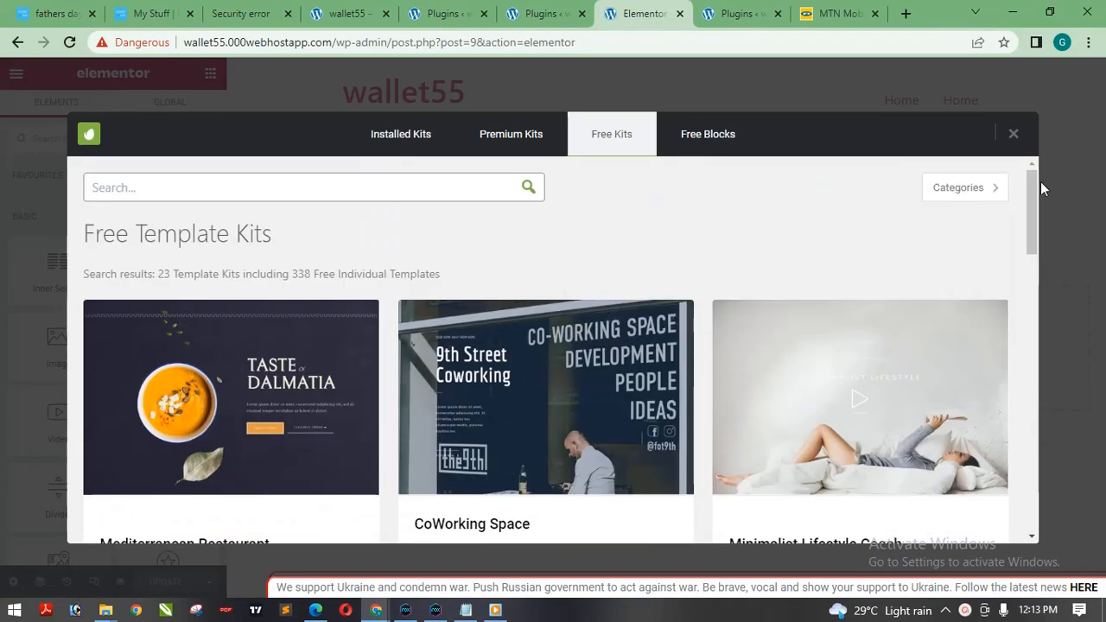
{"action": "left_click", "coordinate": [982, 188]}
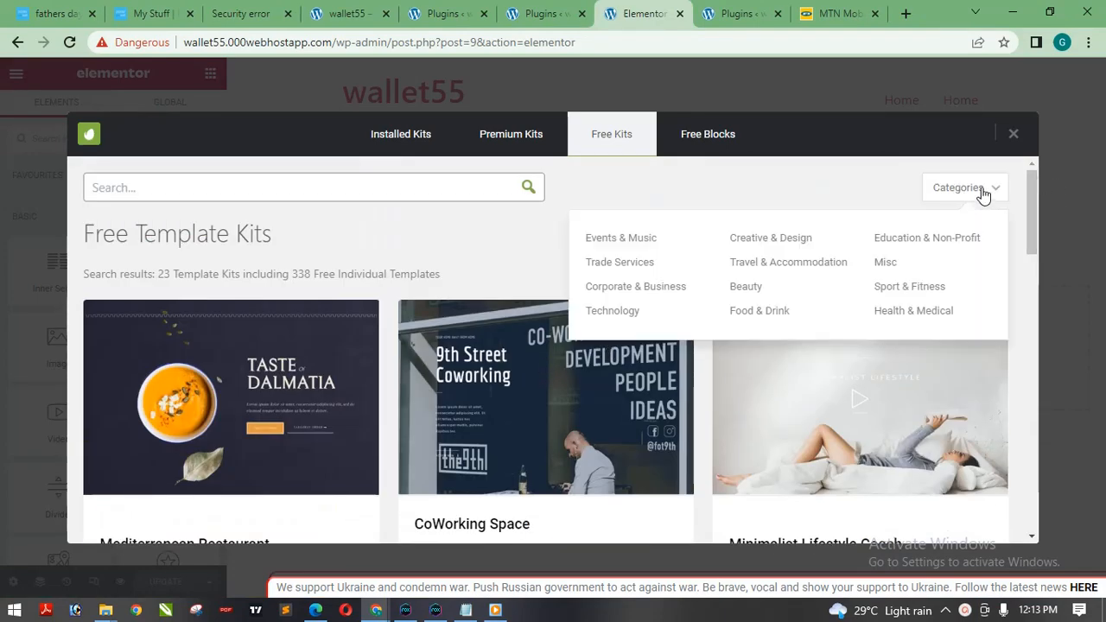
{"action": "left_click", "coordinate": [611, 310]}
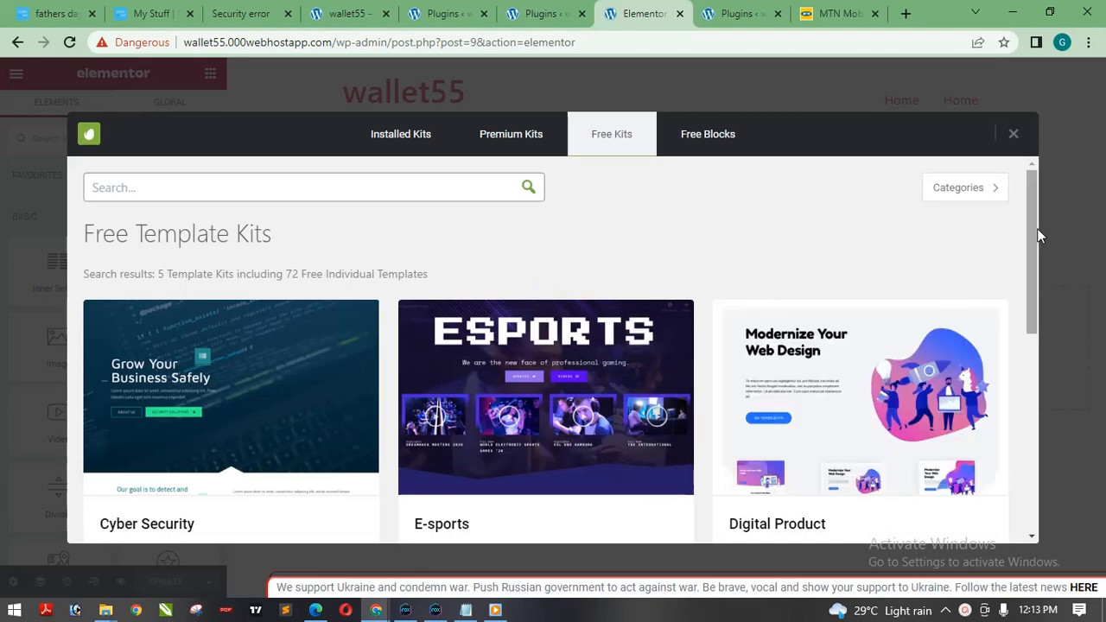
{"action": "mouse_move", "coordinate": [1036, 228]}
{"action": "left_mouse_down"}
{"action": "mouse_move", "coordinate": [1028, 292]}
{"action": "mouse_move", "coordinate": [1045, 334]}
{"action": "mouse_move", "coordinate": [1031, 335]}
{"action": "mouse_move", "coordinate": [1018, 444]}
{"action": "mouse_move", "coordinate": [1040, 233]}
{"action": "left_mouse_up"}
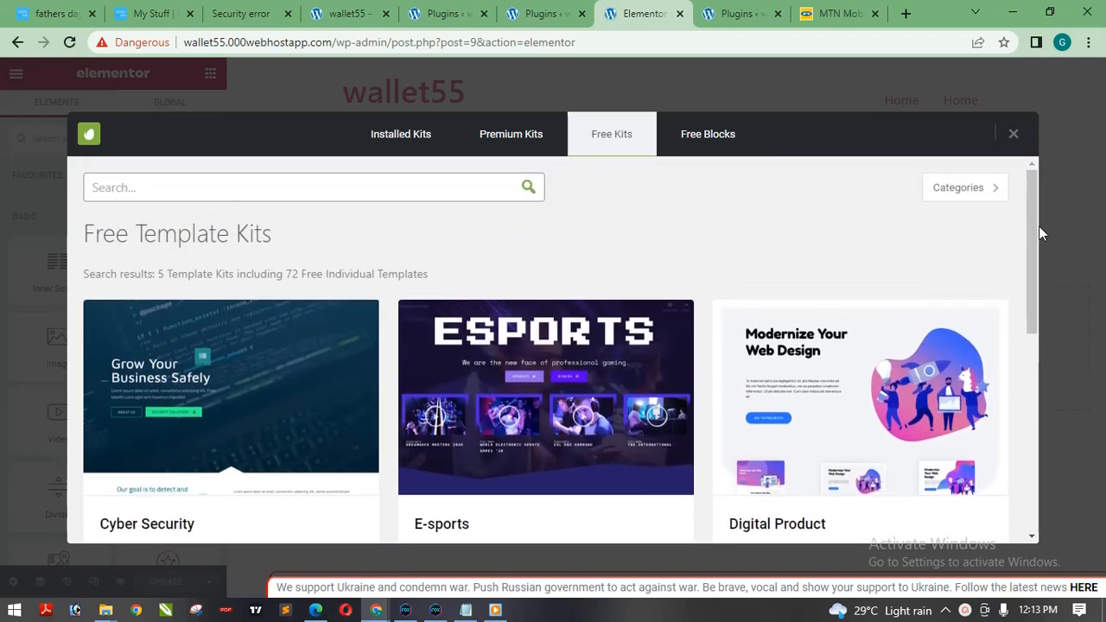
{"action": "left_click", "coordinate": [965, 185]}
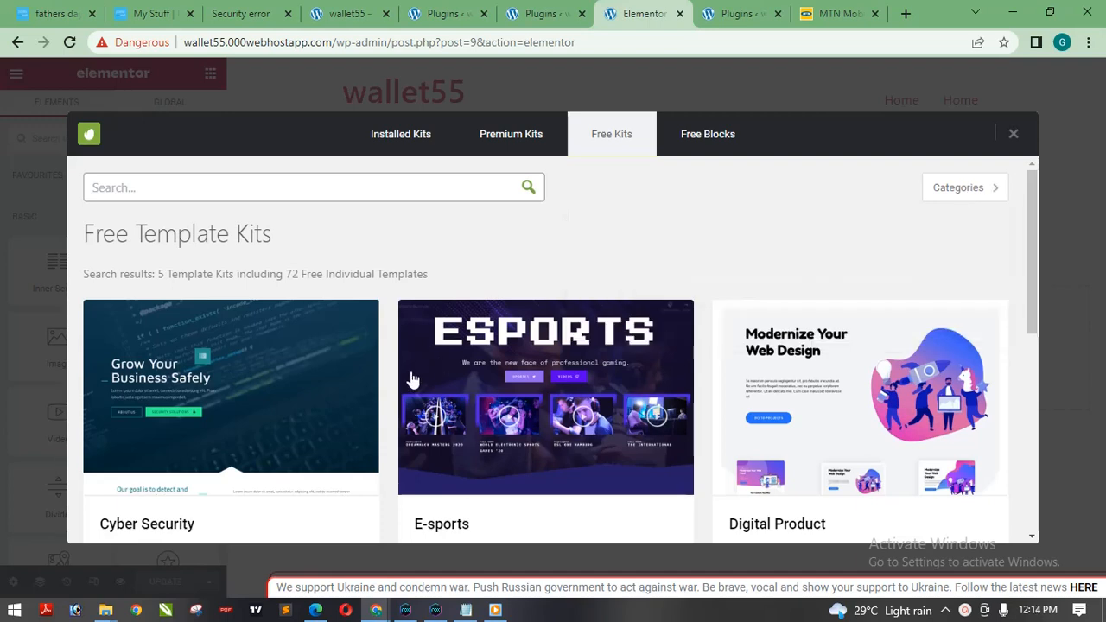
{"action": "left_click_drag", "start_coordinate": [1033, 202], "coordinate": [1012, 535]}
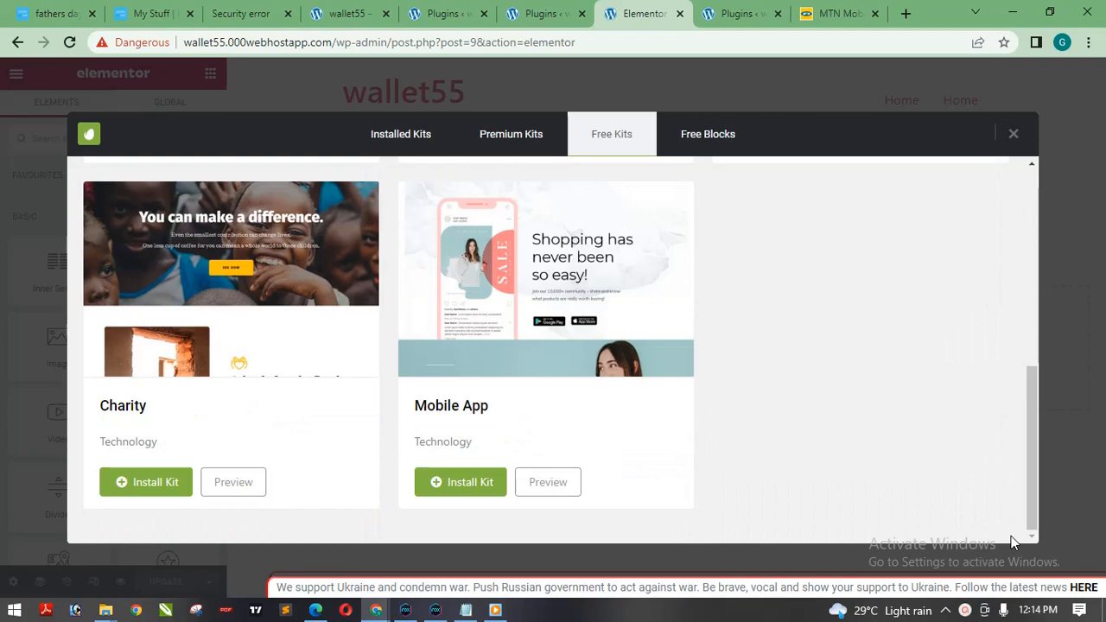
Preview the Mobile App template kit in the Technology category and return to the Elementor editor.
{"action": "left_click", "coordinate": [545, 492]}
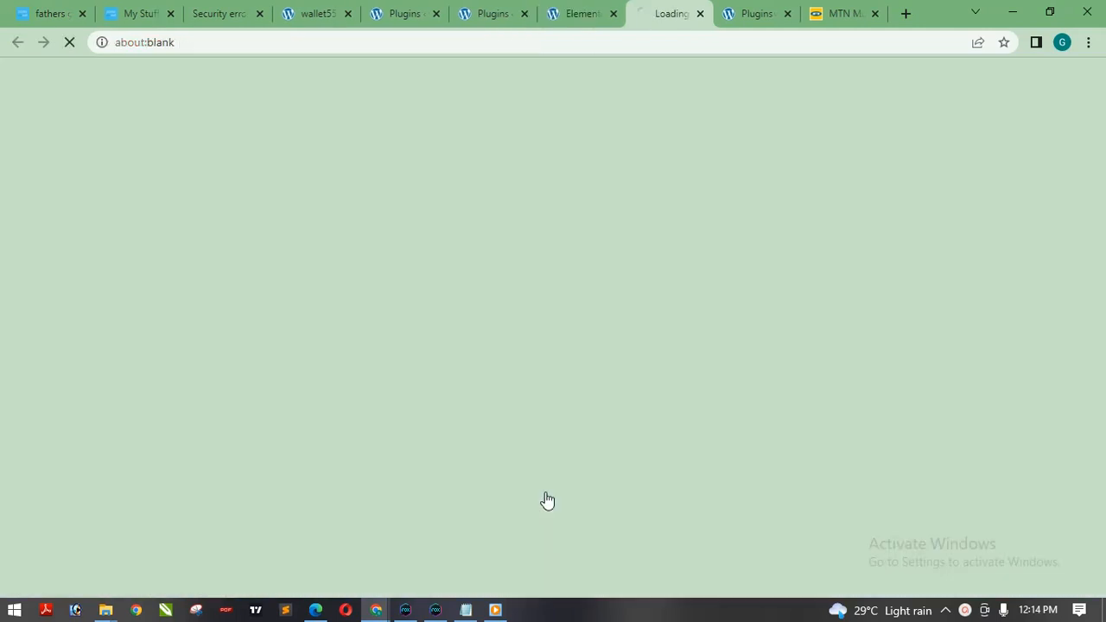
{"action": "left_click", "coordinate": [570, 10]}
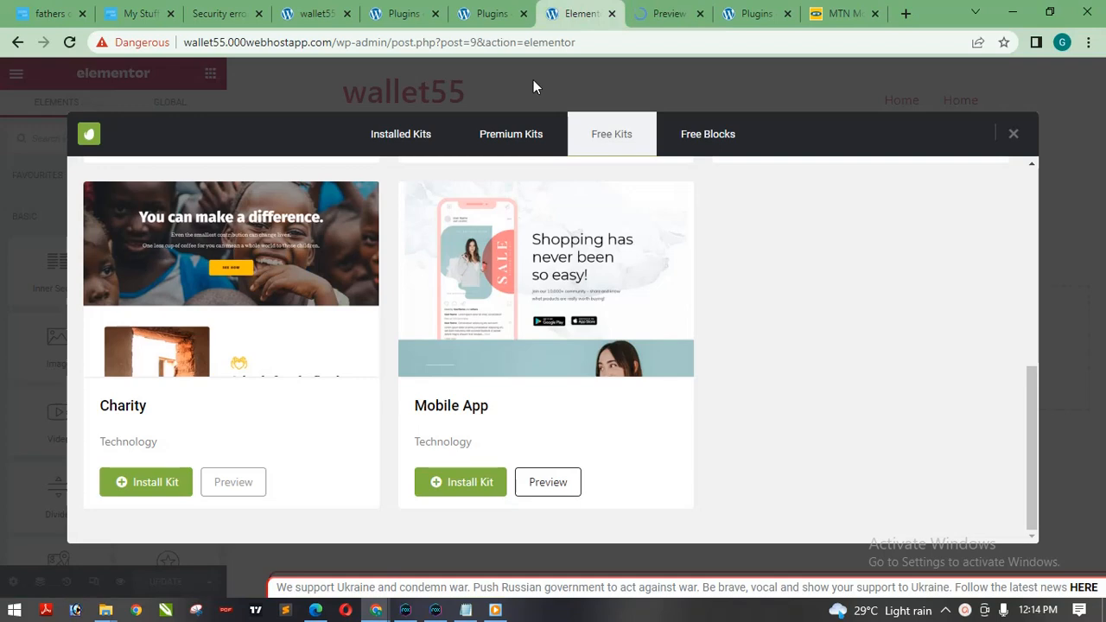
{"action": "left_click", "coordinate": [656, 18]}
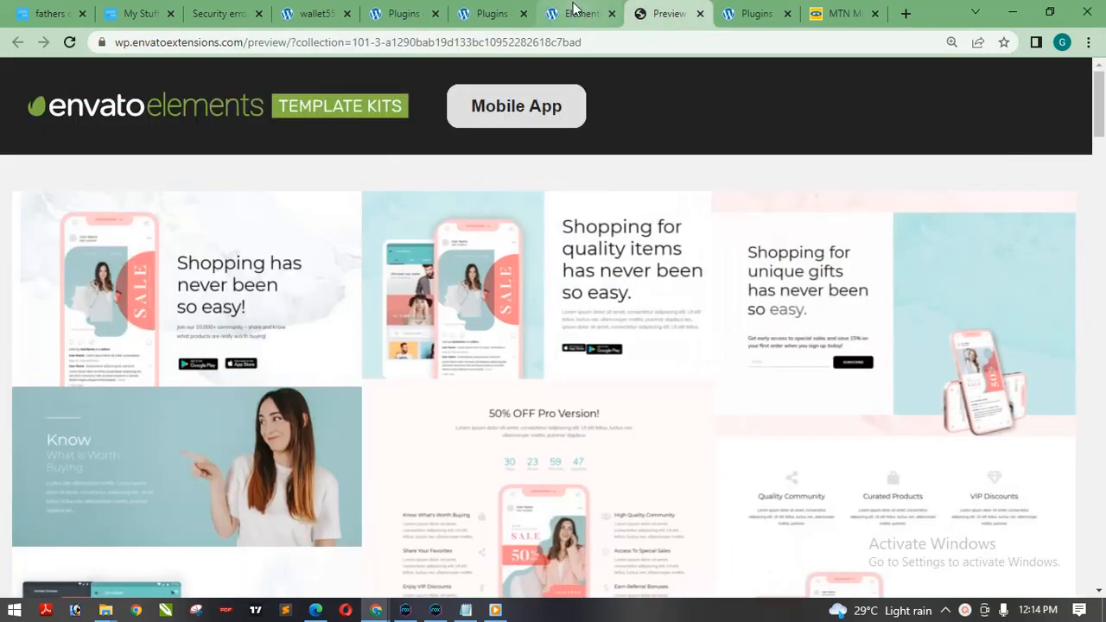
{"action": "left_click", "coordinate": [570, 14]}
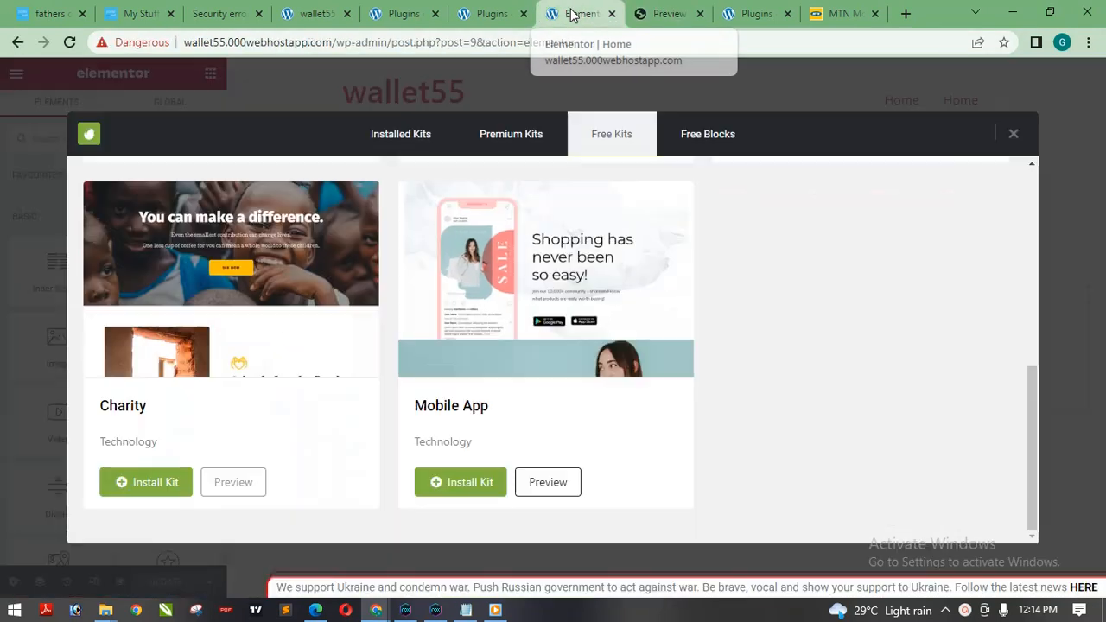
Install the free Mobile App template kit and bring it up among the installed template kits.
{"action": "left_click", "coordinate": [469, 490]}
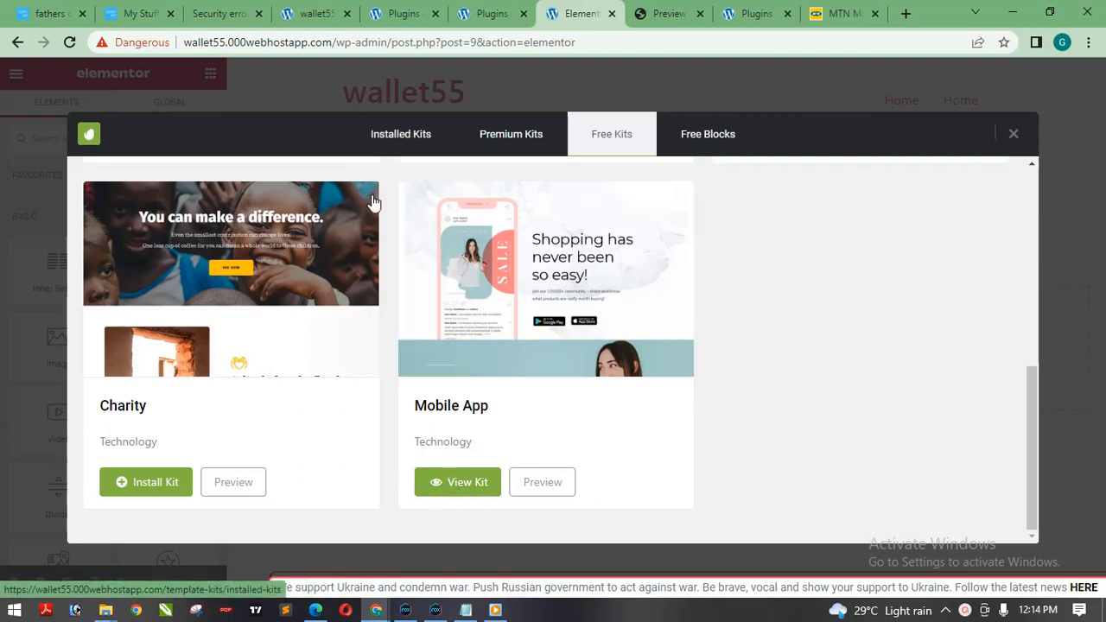
{"action": "left_click", "coordinate": [414, 141]}
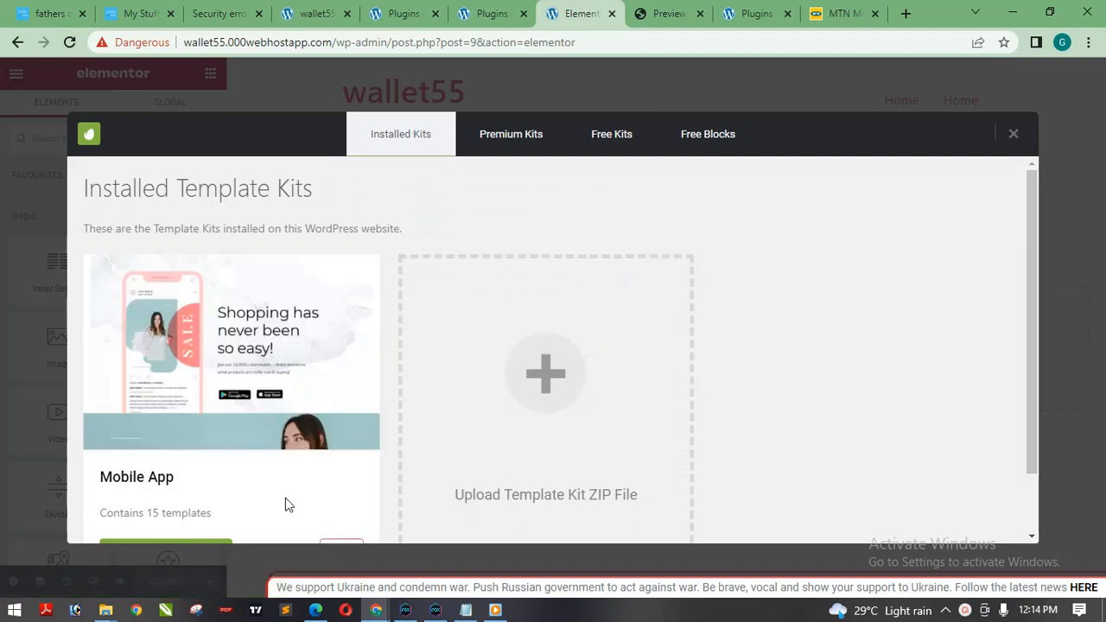
{"action": "scroll", "coordinate": [1032, 256], "scroll_direction": "down", "scroll_amount": 1}
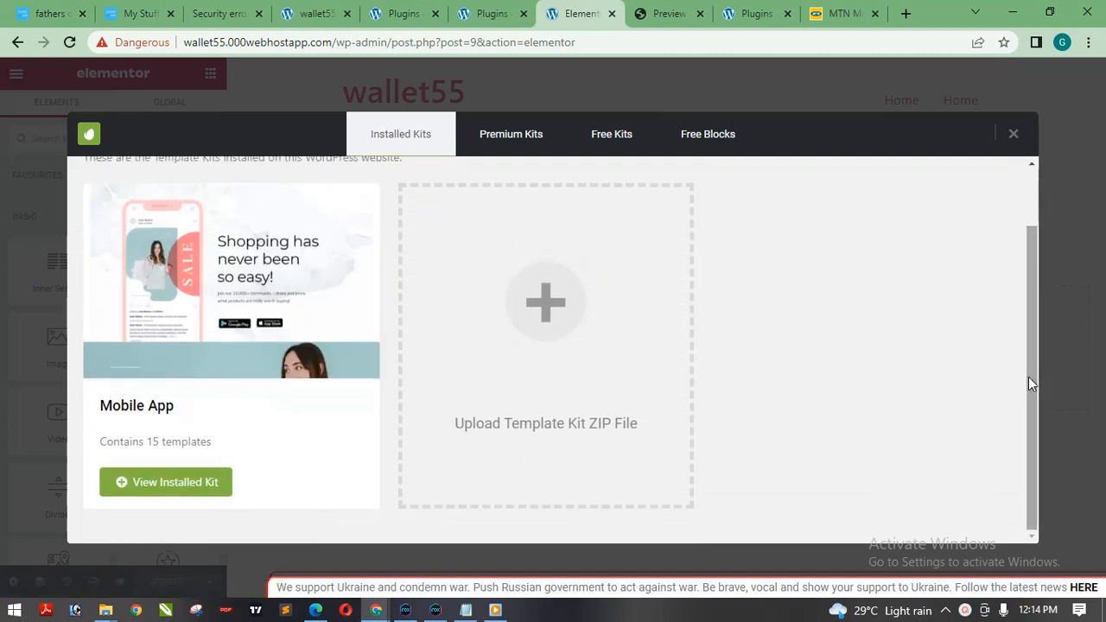
Open the installed Mobile App kit and install all four of its selected missing requirements.
{"action": "left_click", "coordinate": [180, 490]}
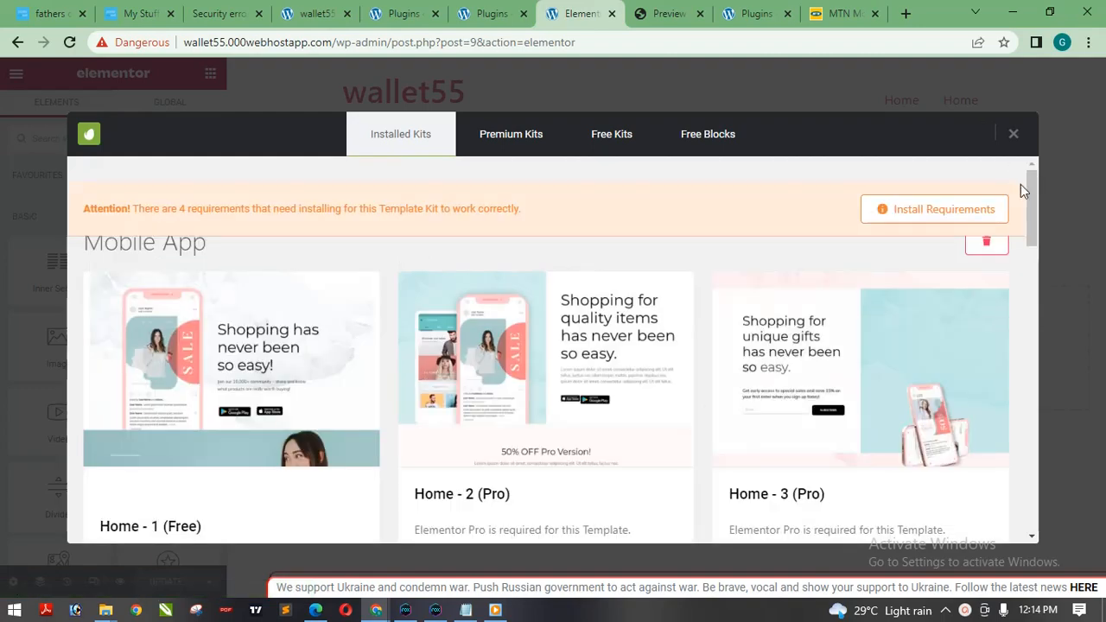
{"action": "mouse_move", "coordinate": [1034, 190]}
{"action": "left_mouse_down"}
{"action": "mouse_move", "coordinate": [1019, 284]}
{"action": "mouse_move", "coordinate": [1026, 328]}
{"action": "mouse_move", "coordinate": [1041, 179]}
{"action": "left_mouse_up"}
{"action": "left_click", "coordinate": [907, 217]}
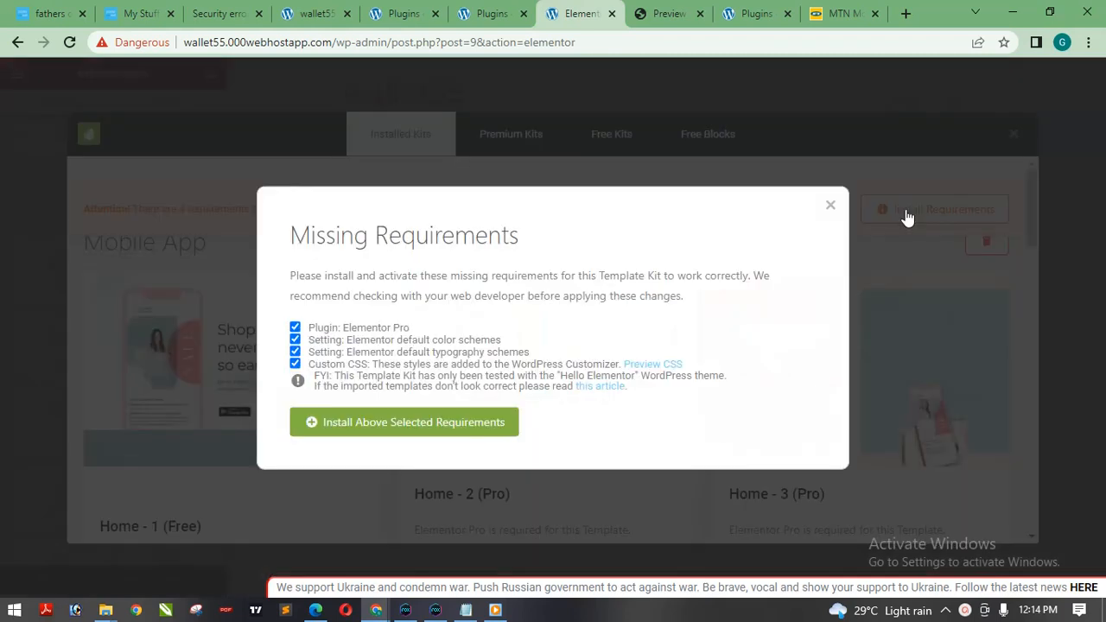
{"action": "left_click", "coordinate": [404, 429]}
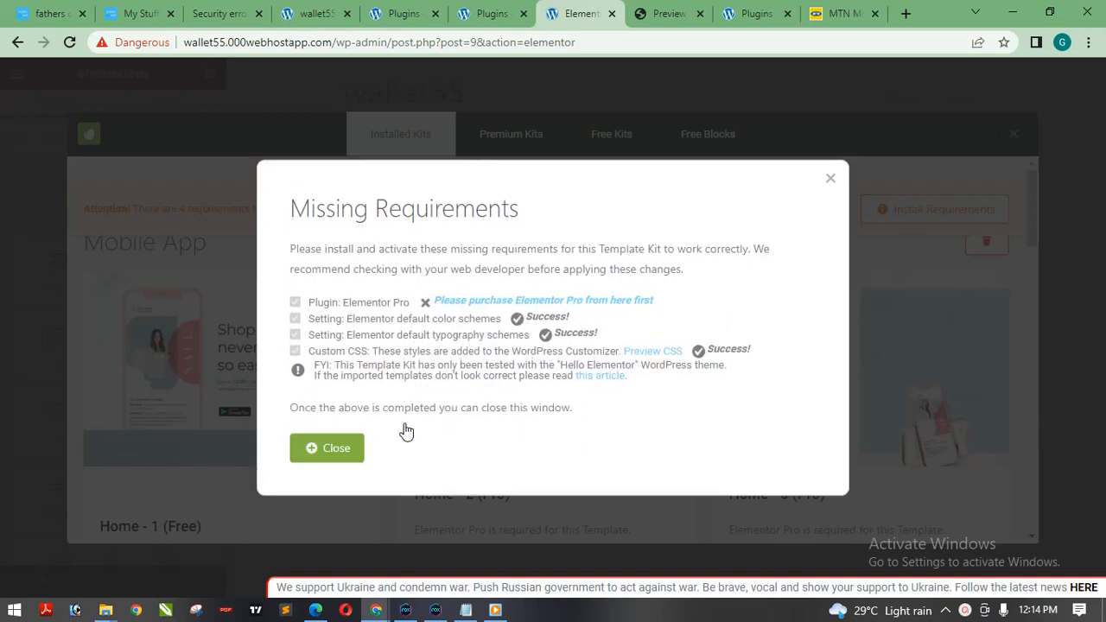
{"action": "left_click", "coordinate": [330, 453]}
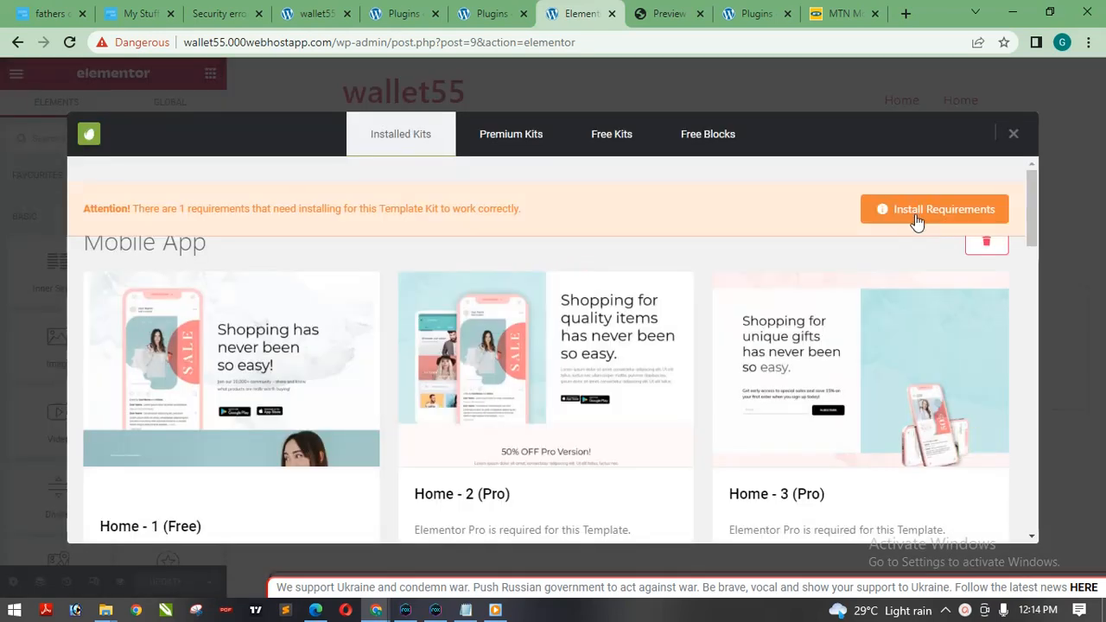
Check which requirement of the Mobile App kit is still missing and close the requirements list.
{"action": "left_click", "coordinate": [917, 221]}
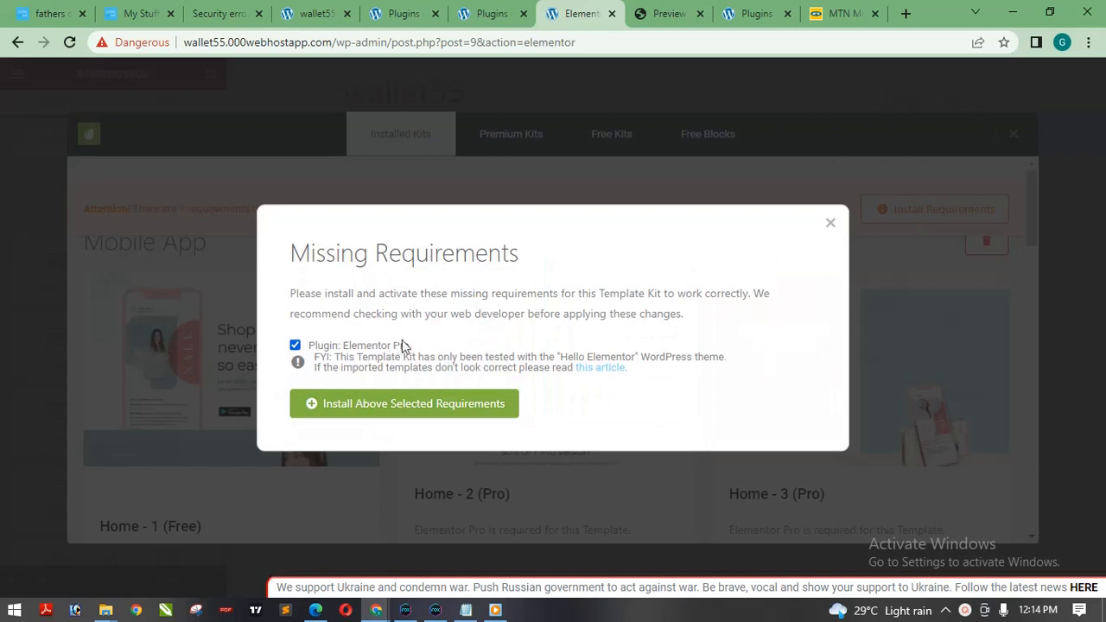
{"action": "left_click_drag", "start_coordinate": [423, 348], "coordinate": [362, 331]}
{"action": "left_click", "coordinate": [524, 264]}
{"action": "left_click_drag", "start_coordinate": [432, 345], "coordinate": [311, 346]}
{"action": "left_click", "coordinate": [412, 345]}
{"action": "left_click_drag", "start_coordinate": [417, 348], "coordinate": [296, 347]}
{"action": "left_click", "coordinate": [427, 336]}
{"action": "left_click", "coordinate": [830, 220]}
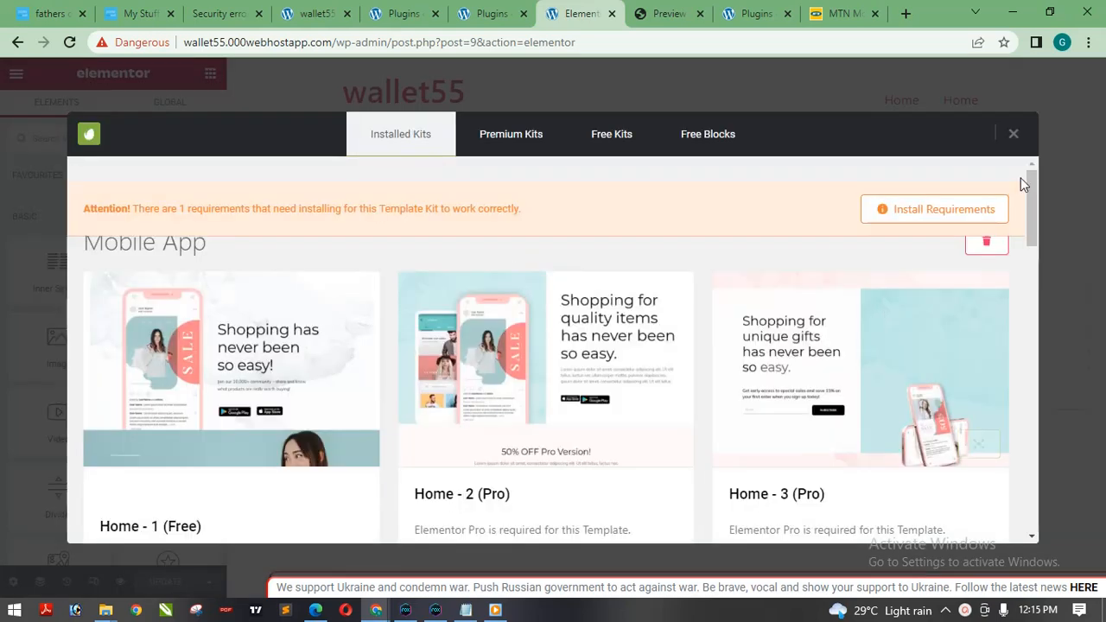
Ignore the requirements of the Home - 2 (Pro) template and insert it into the Home page.
{"action": "mouse_move", "coordinate": [1031, 202]}
{"action": "left_mouse_down"}
{"action": "mouse_move", "coordinate": [1030, 234]}
{"action": "mouse_move", "coordinate": [1022, 202]}
{"action": "mouse_move", "coordinate": [1027, 301]}
{"action": "mouse_move", "coordinate": [1025, 203]}
{"action": "mouse_move", "coordinate": [1030, 223]}
{"action": "left_mouse_up"}
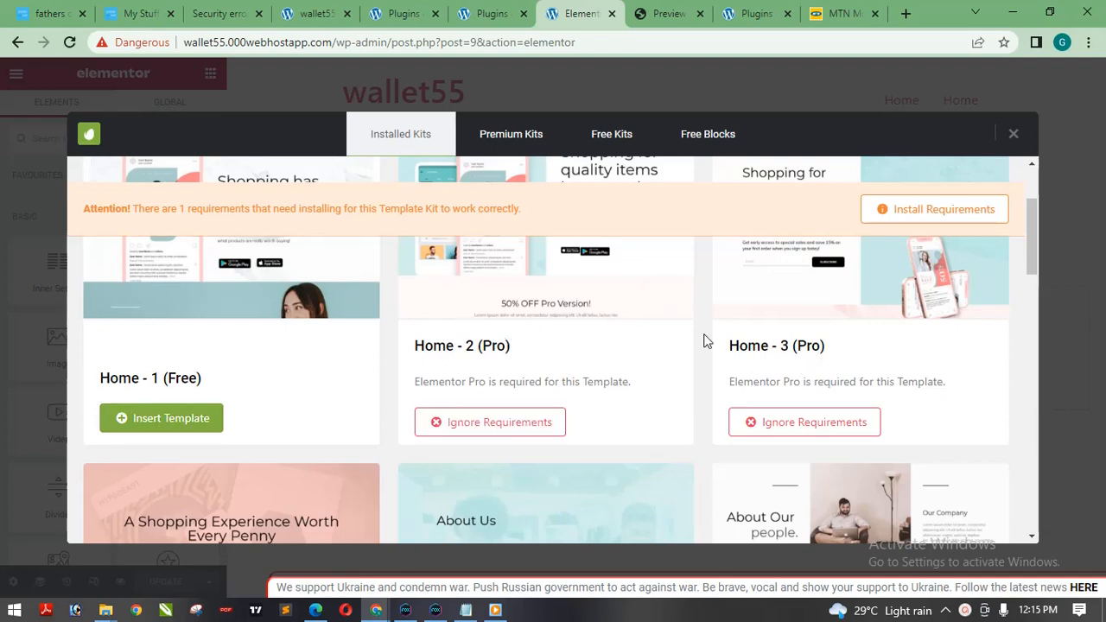
{"action": "left_click", "coordinate": [480, 424]}
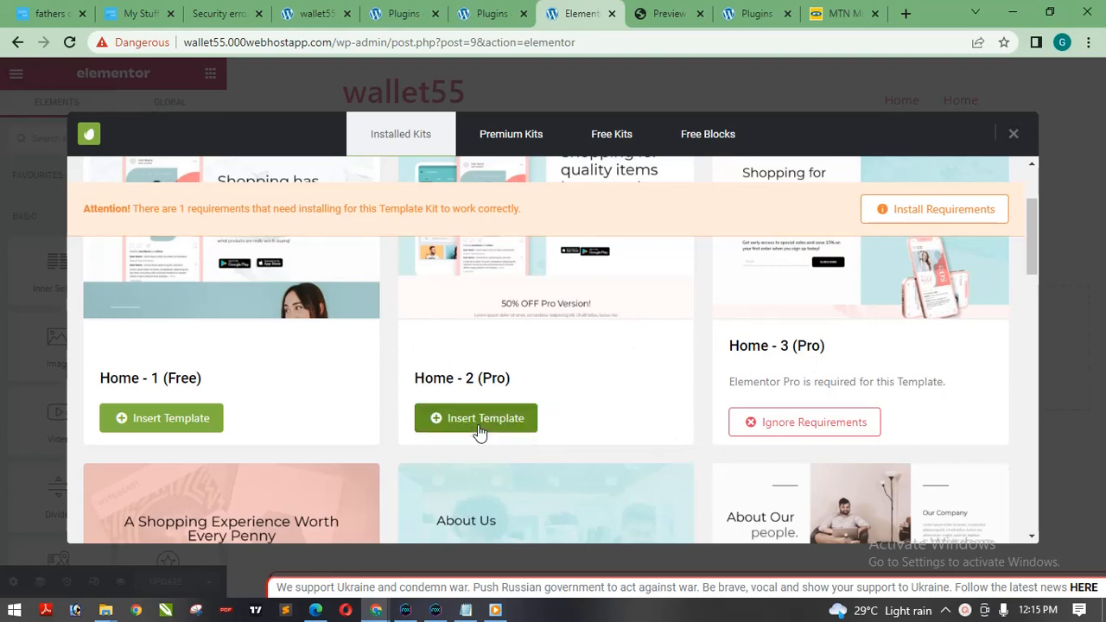
{"action": "left_click", "coordinate": [517, 421]}
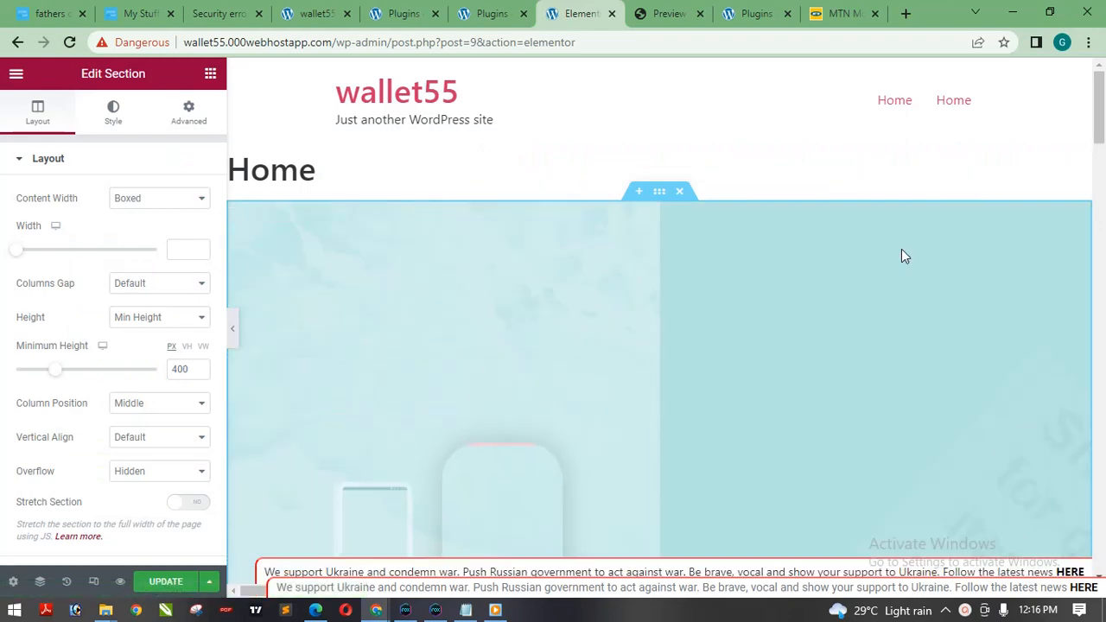
{"action": "left_click_drag", "start_coordinate": [1100, 118], "coordinate": [1104, 50]}
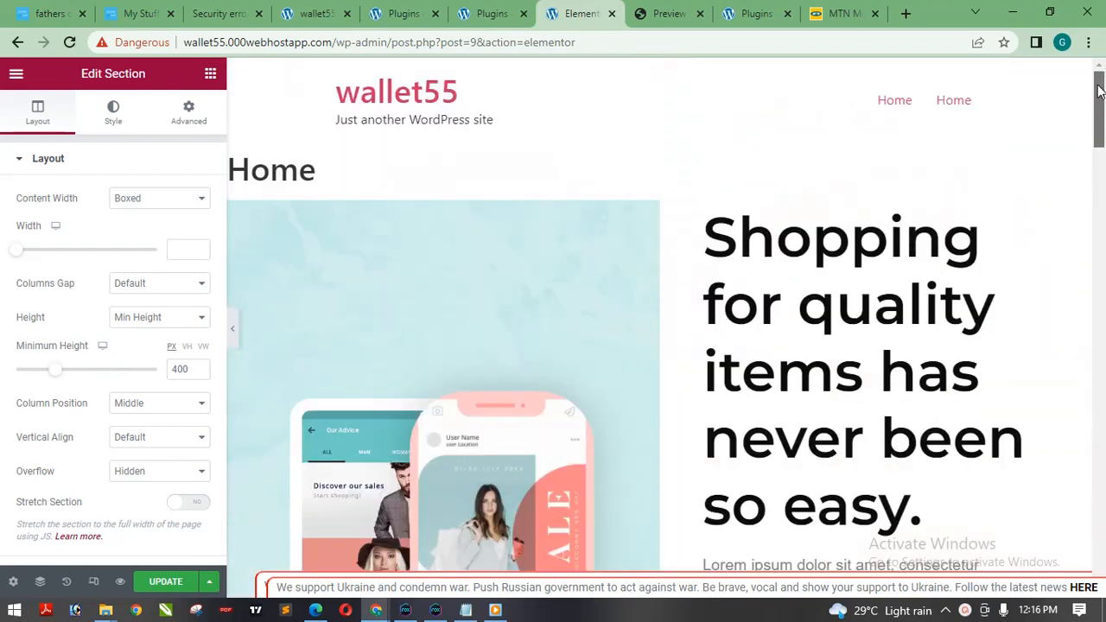
{"action": "left_click_drag", "start_coordinate": [1099, 90], "coordinate": [1103, 131]}
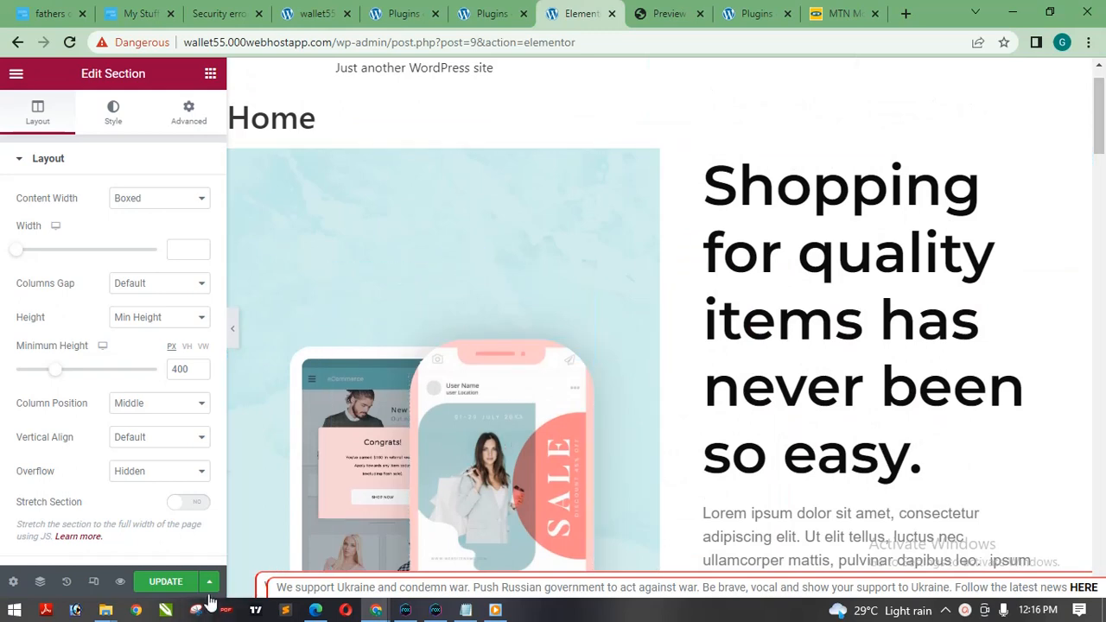
Update the Home page with the inserted template and preview it in the browser.
{"action": "left_click", "coordinate": [166, 580]}
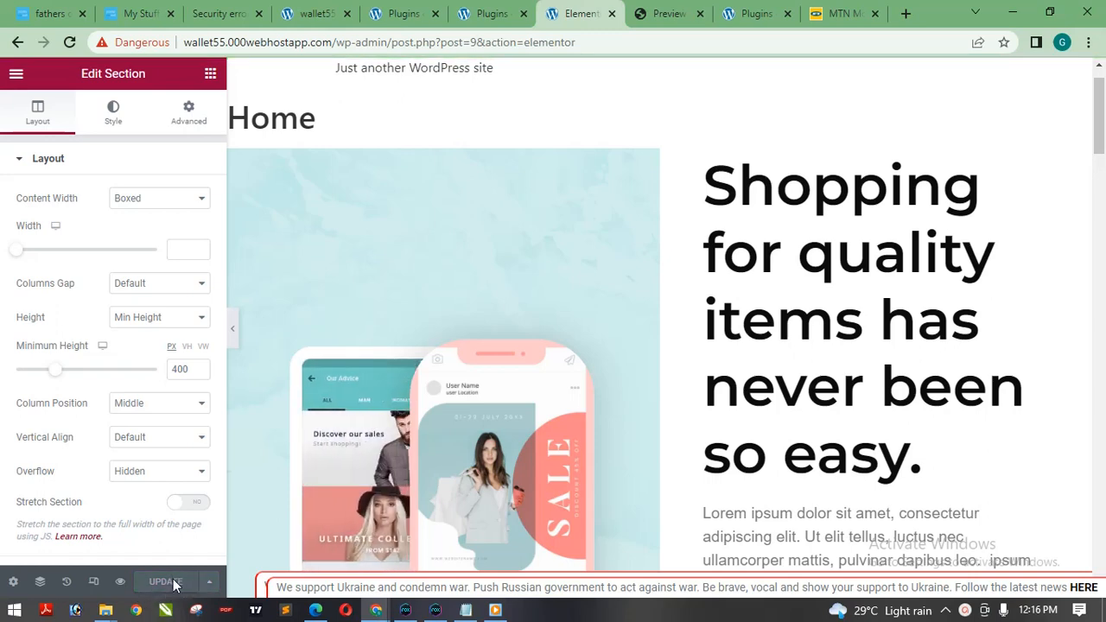
{"action": "left_click", "coordinate": [121, 582]}
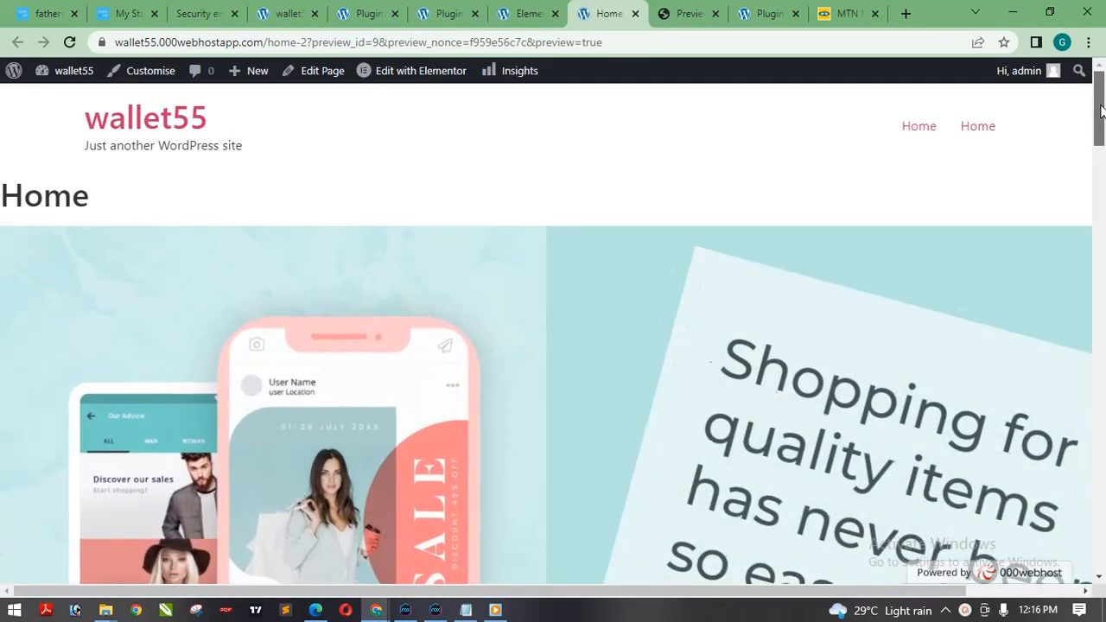
{"action": "mouse_move", "coordinate": [1099, 107]}
{"action": "left_mouse_down"}
{"action": "mouse_move", "coordinate": [1097, 250]}
{"action": "mouse_move", "coordinate": [1102, 104]}
{"action": "left_mouse_up"}
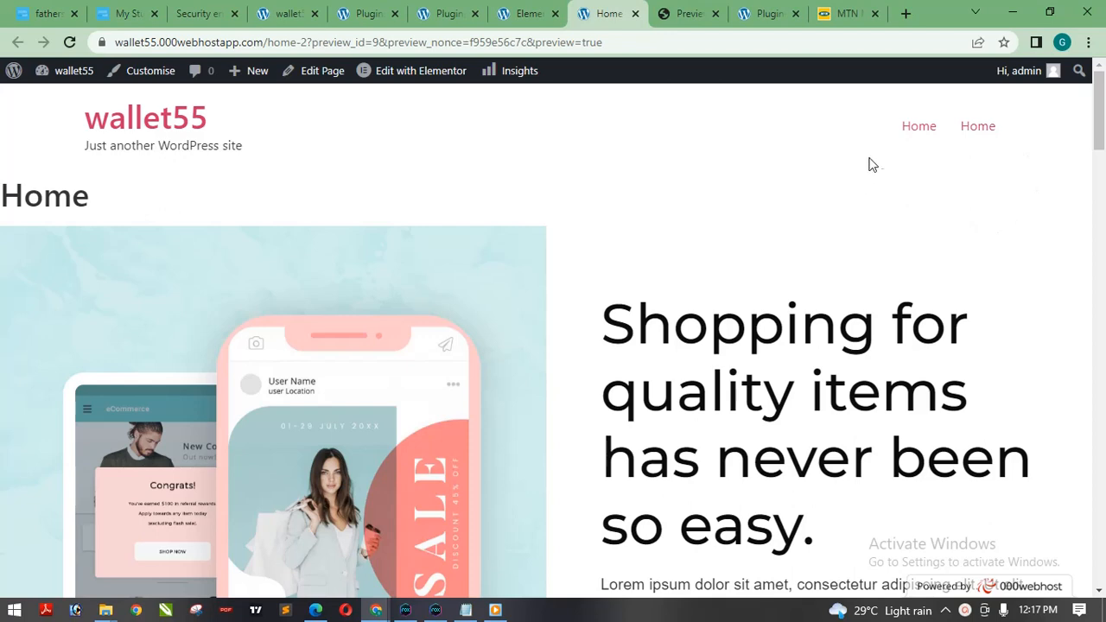
Visit both Home links in the site's header menu and look over the page built from the template.
{"action": "left_click", "coordinate": [917, 127]}
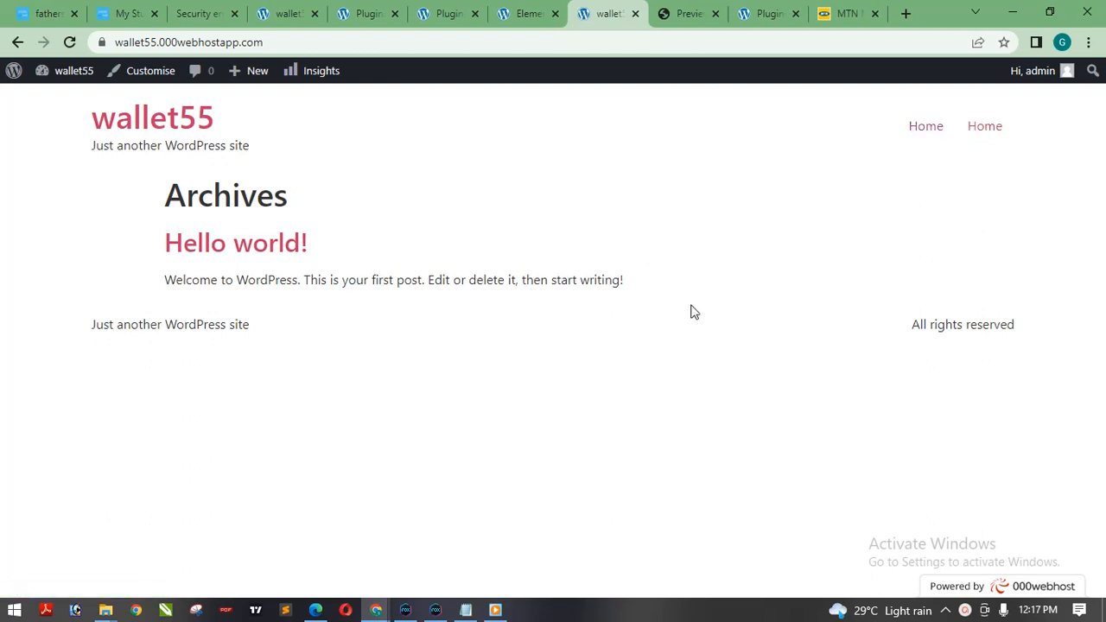
{"action": "left_click", "coordinate": [988, 132]}
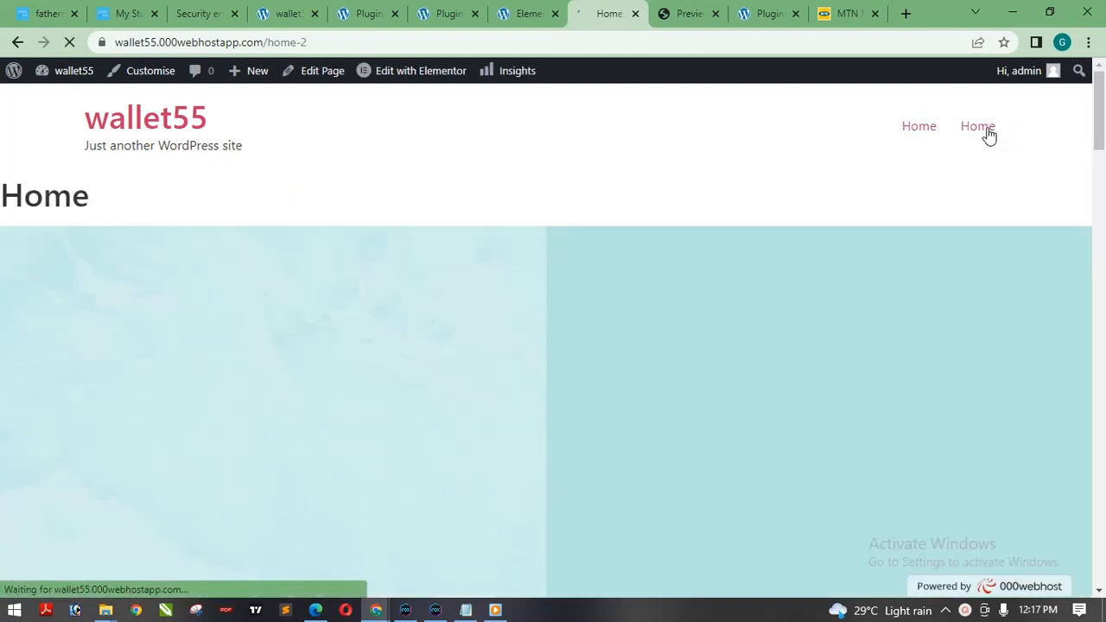
{"action": "left_click_drag", "start_coordinate": [1104, 104], "coordinate": [1104, 76]}
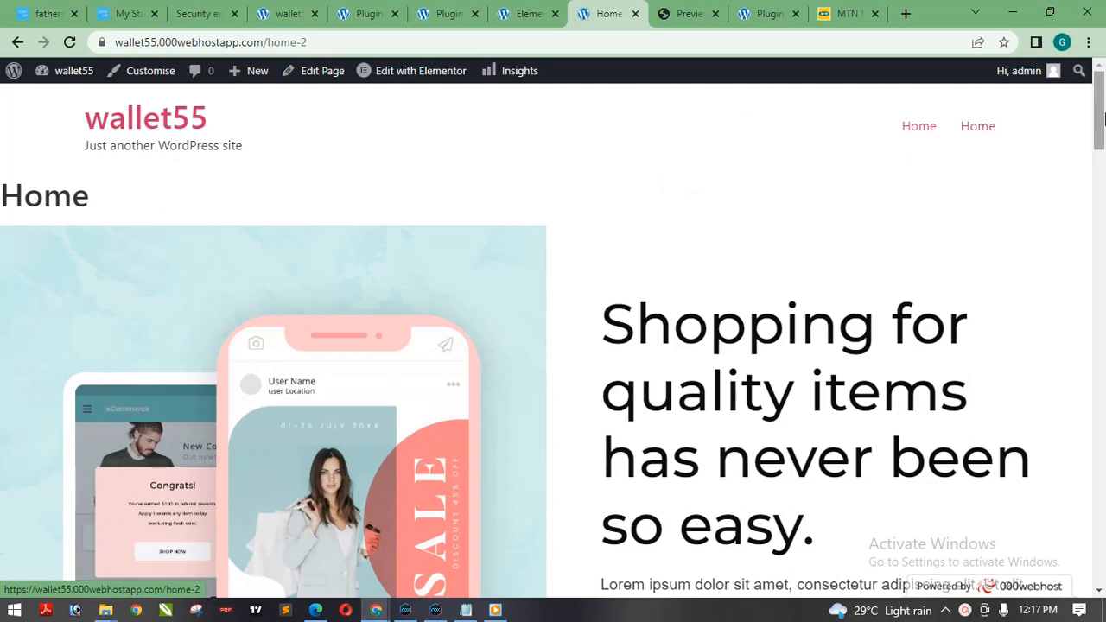
{"action": "mouse_move", "coordinate": [1099, 116]}
{"action": "left_mouse_down"}
{"action": "mouse_move", "coordinate": [1099, 233]}
{"action": "mouse_move", "coordinate": [1099, 116]}
{"action": "left_mouse_up"}
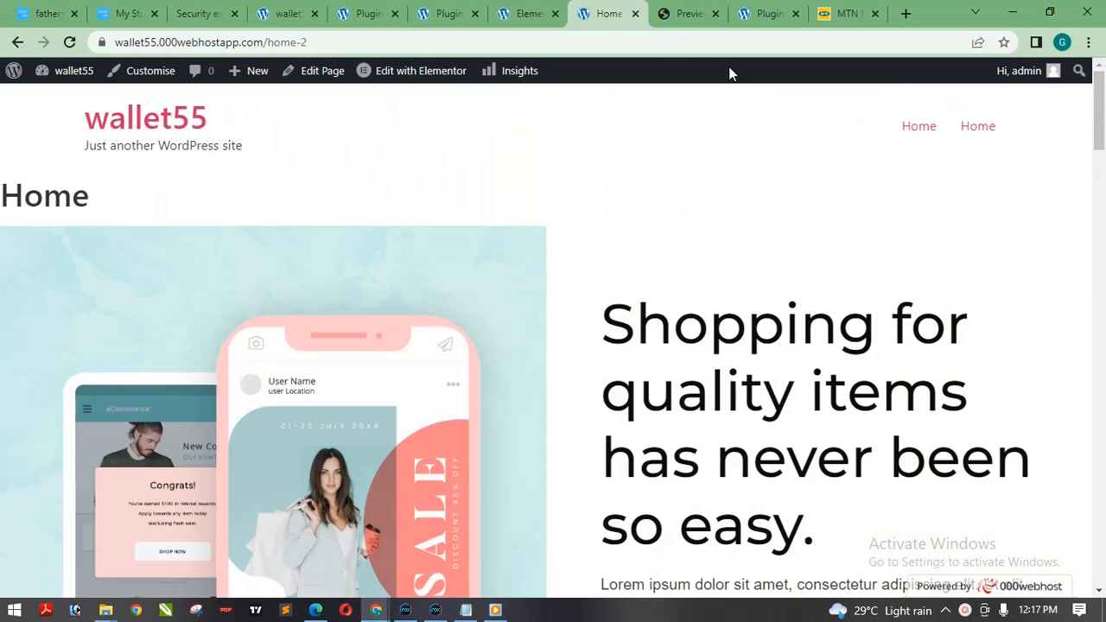
Return to the Elementor editor and select the large hero heading beside the phone mockups.
{"action": "left_click", "coordinate": [521, 12]}
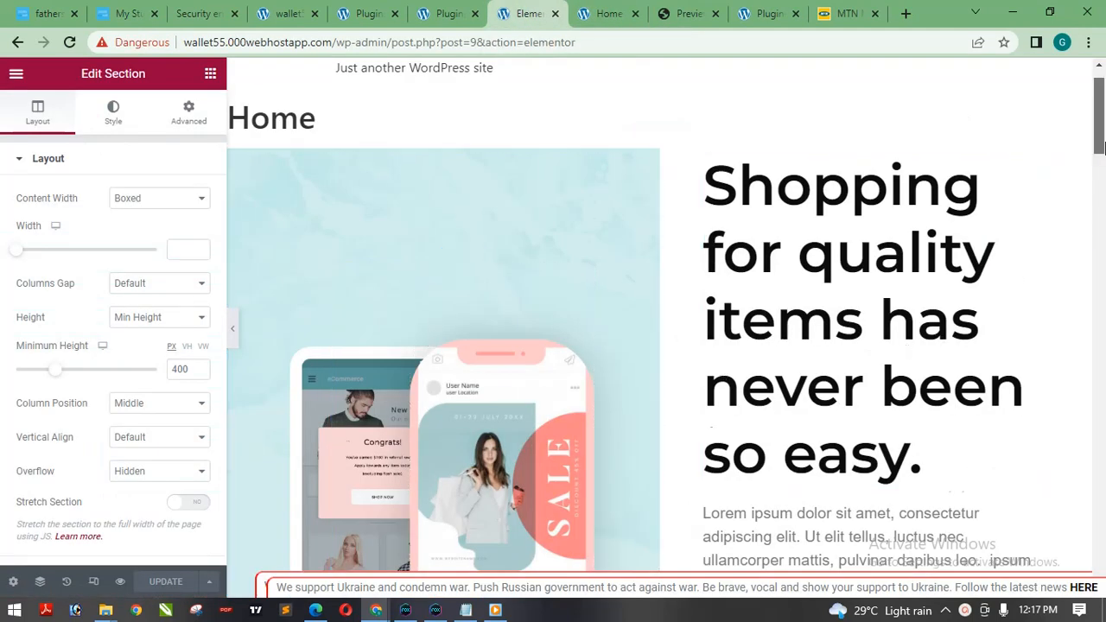
{"action": "scroll", "coordinate": [1103, 147], "scroll_direction": "down", "scroll_amount": 1}
{"action": "scroll", "coordinate": [1103, 103], "scroll_direction": "up", "scroll_amount": 1}
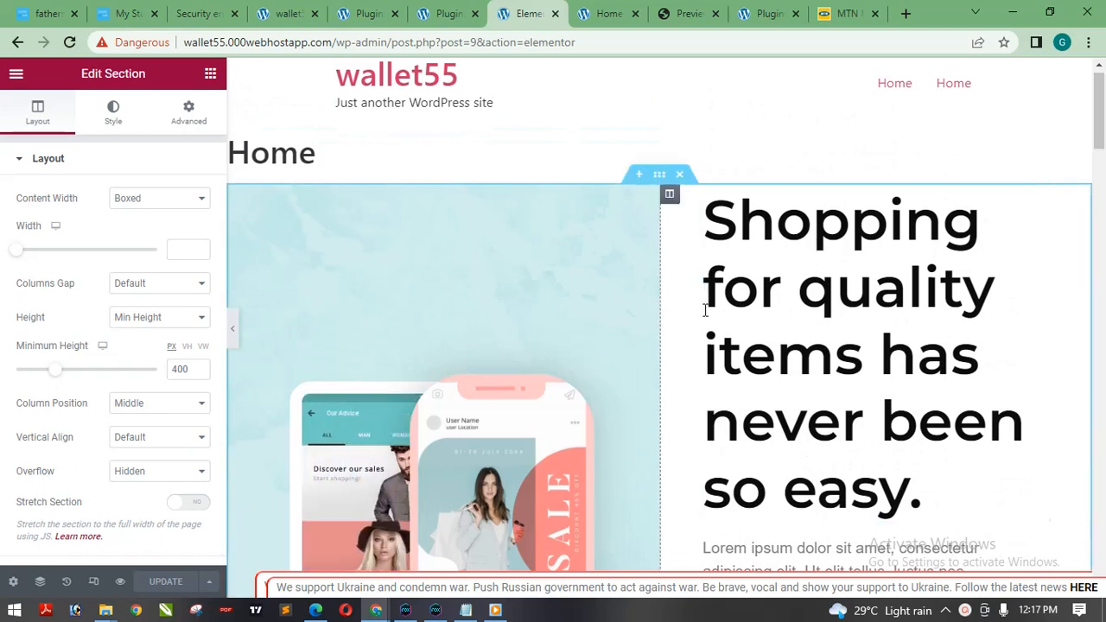
{"action": "left_click", "coordinate": [807, 296]}
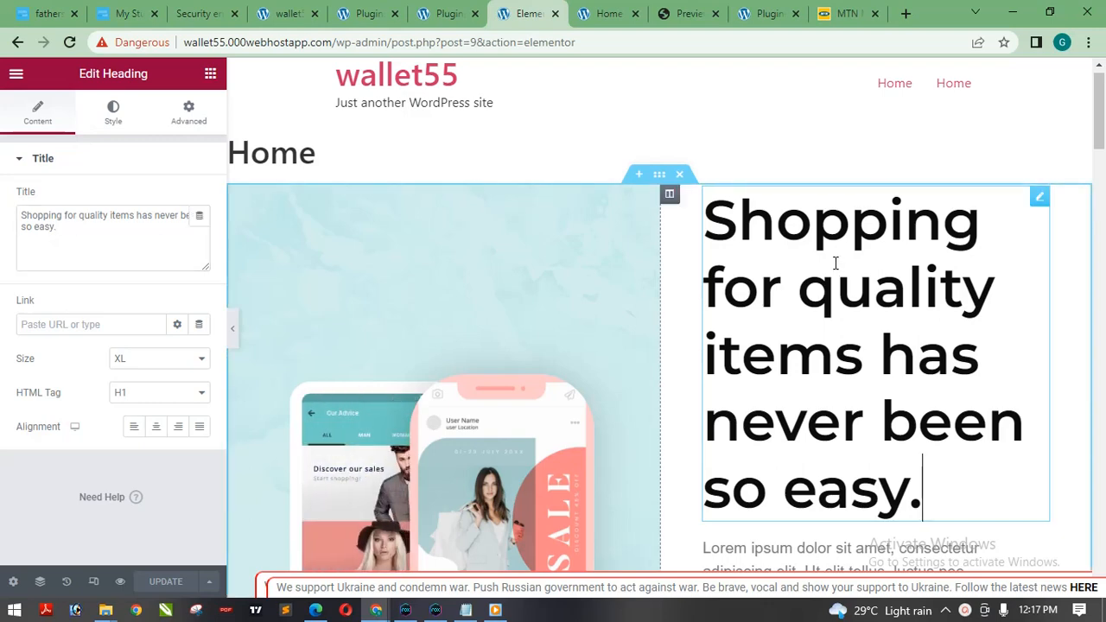
{"action": "left_click_drag", "start_coordinate": [54, 229], "coordinate": [5, 212]}
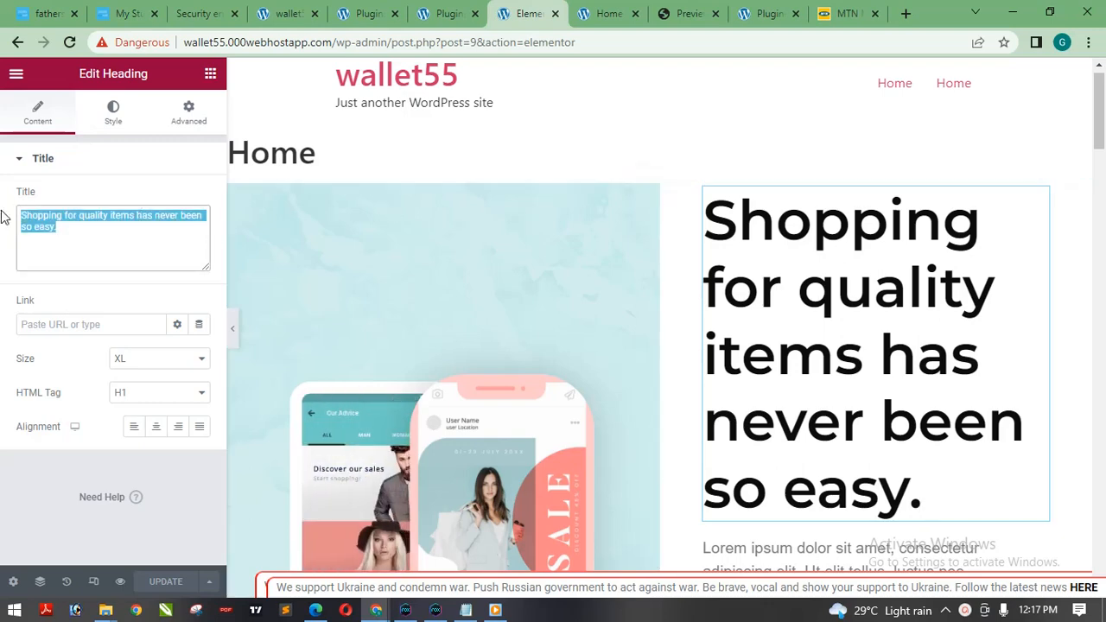
{"action": "left_click", "coordinate": [919, 492]}
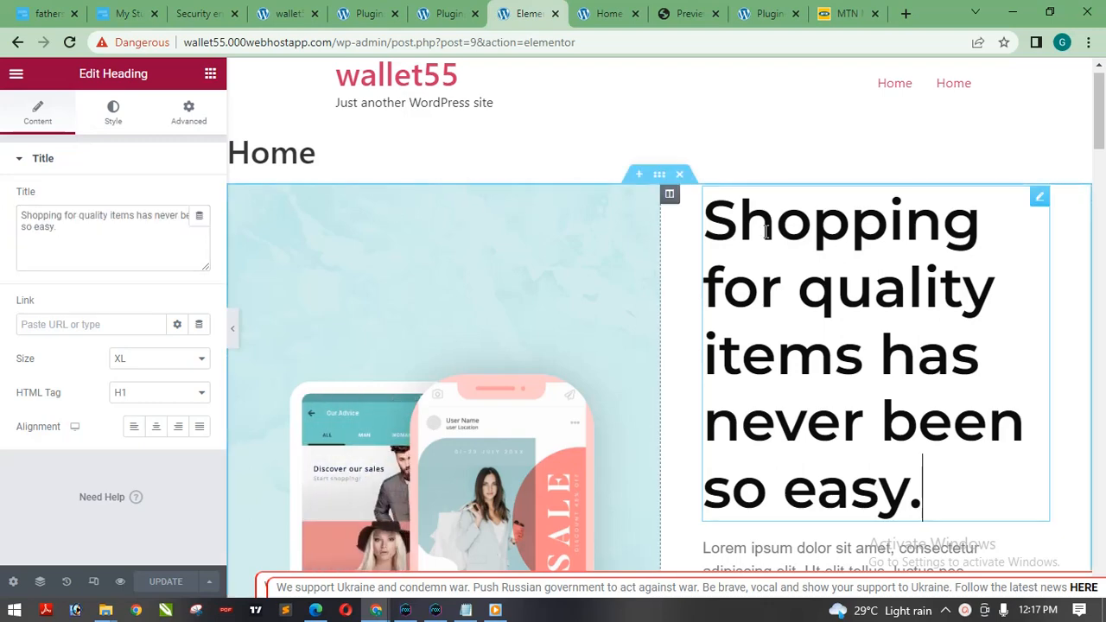
Replace the hero heading's title with "I can the edit".
{"action": "left_click", "coordinate": [164, 243]}
{"action": "key", "text": "ctrl+a"}
{"action": "type", "text": "xck"}
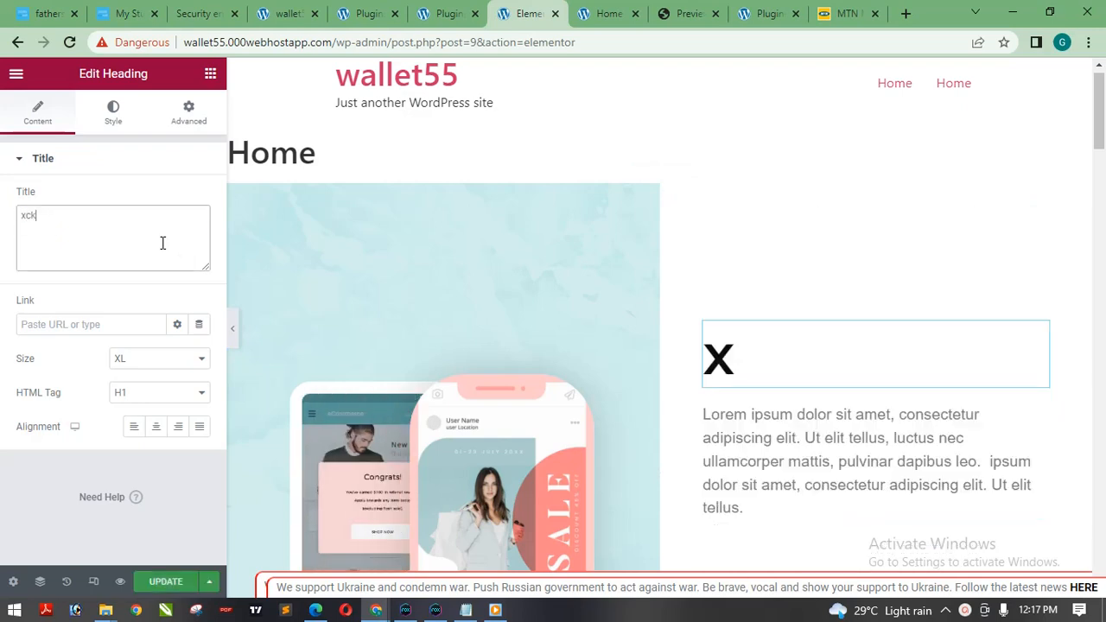
{"action": "type", "text": "cxm,cxk\\"}
{"action": "key", "text": "BackSpace"}
{"action": "key", "text": "BackSpace"}
{"action": "key", "text": "BackSpace"}
{"action": "key", "text": "BackSpace"}
{"action": "key", "text": "BackSpace"}
{"action": "key", "text": "BackSpace"}
{"action": "key", "text": "BackSpace"}
{"action": "key", "text": "BackSpace"}
{"action": "key", "text": "BackSpace"}
{"action": "key", "text": "BackSpace"}
{"action": "key", "text": "BackSpace"}
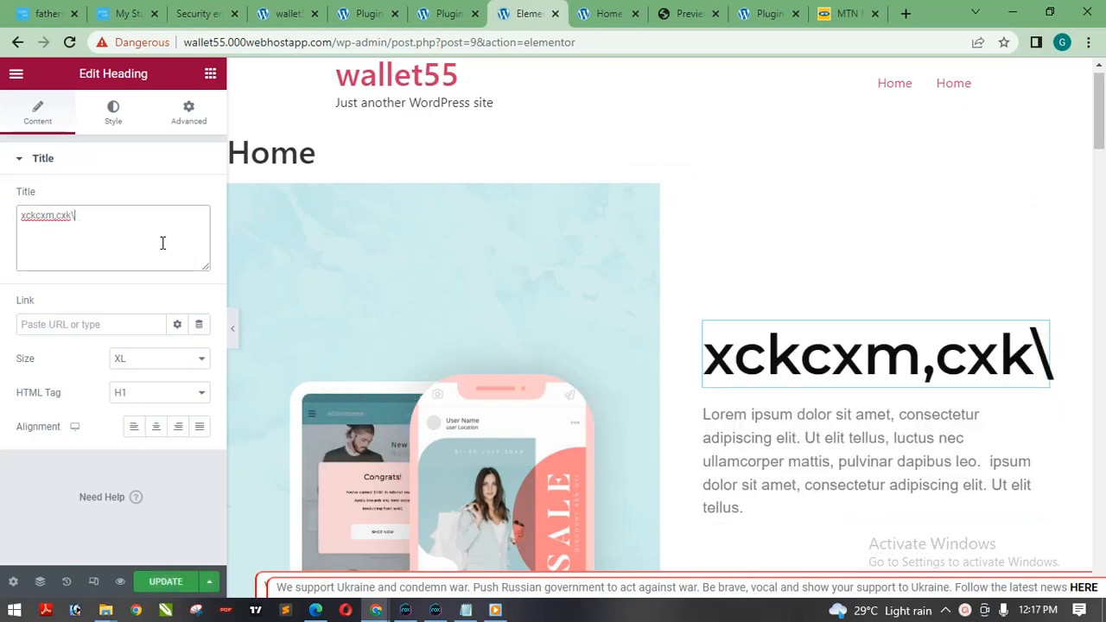
{"action": "type", "text": "I c"}
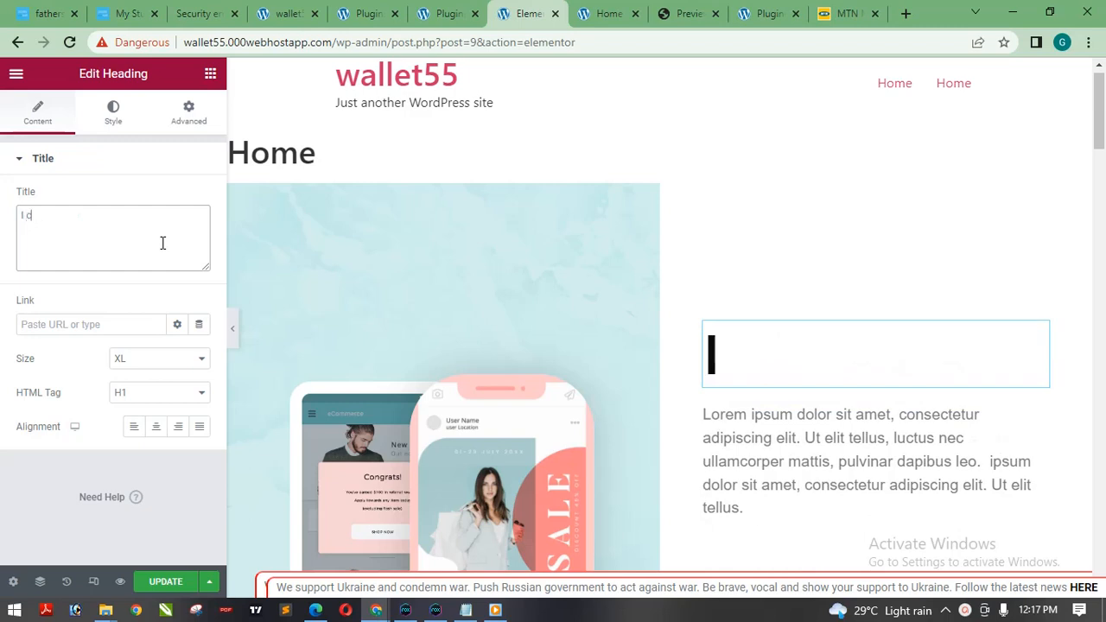
{"action": "type", "text": "and the"}
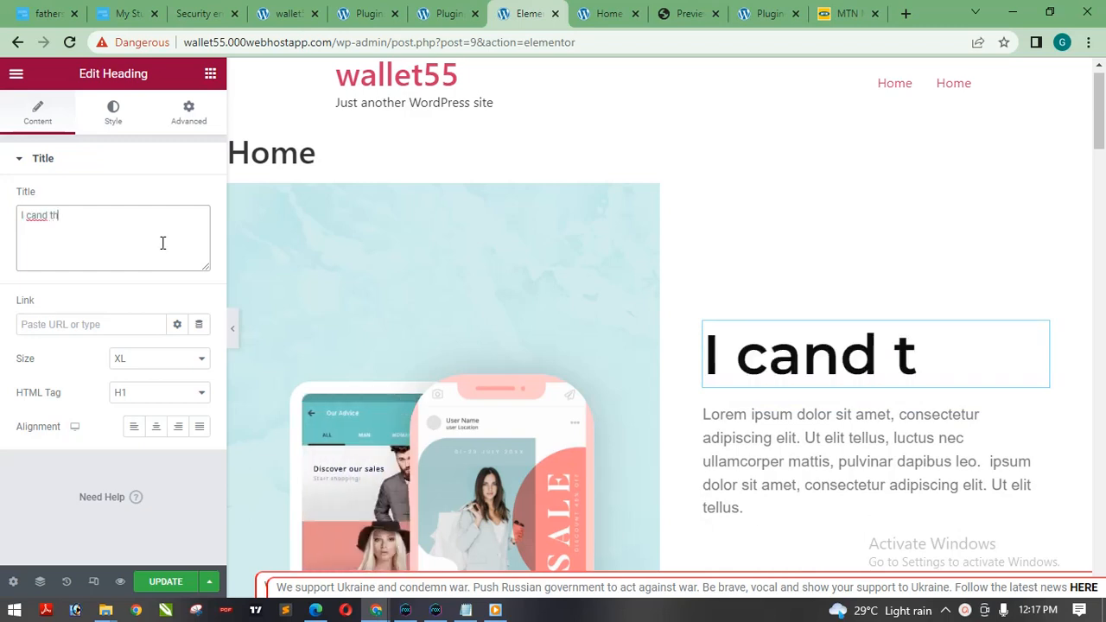
{"action": "key", "text": "BackSpace"}
{"action": "key", "text": "BackSpace"}
{"action": "key", "text": "BackSpace"}
{"action": "key", "text": "BackSpace"}
{"action": "key", "text": "BackSpace"}
{"action": "type", "text": "the"}
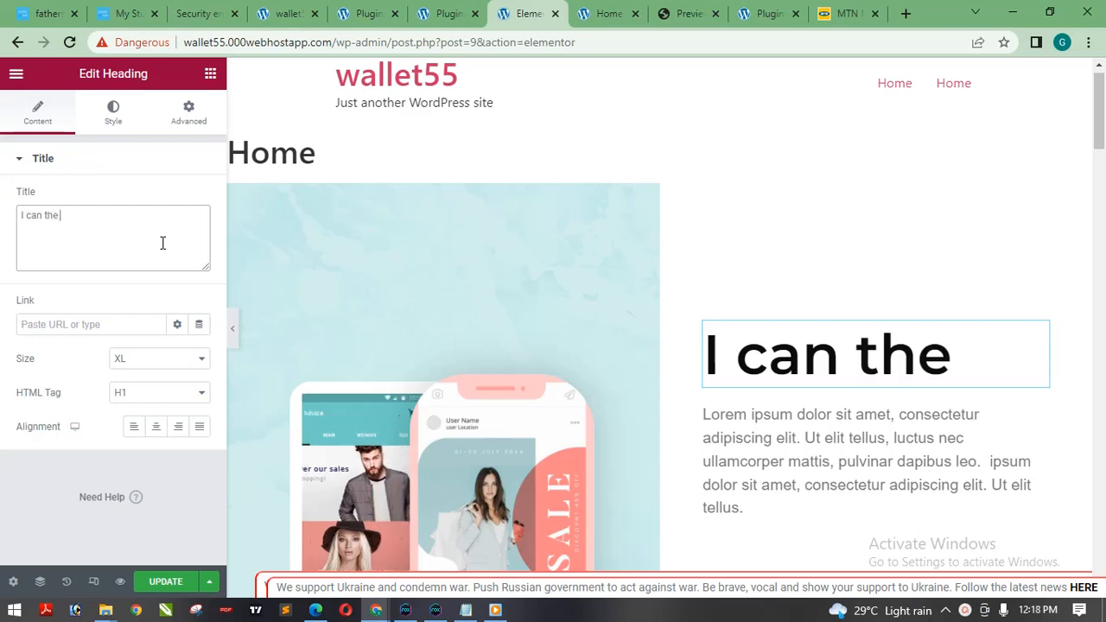
{"action": "type", "text": " edi"}
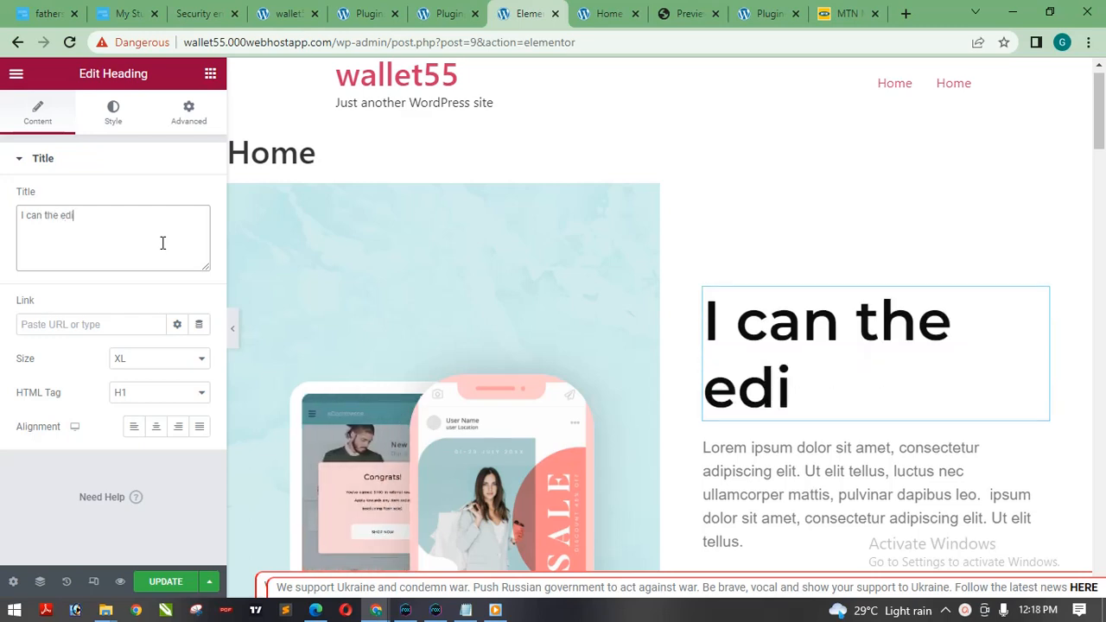
{"action": "type", "text": "t"}
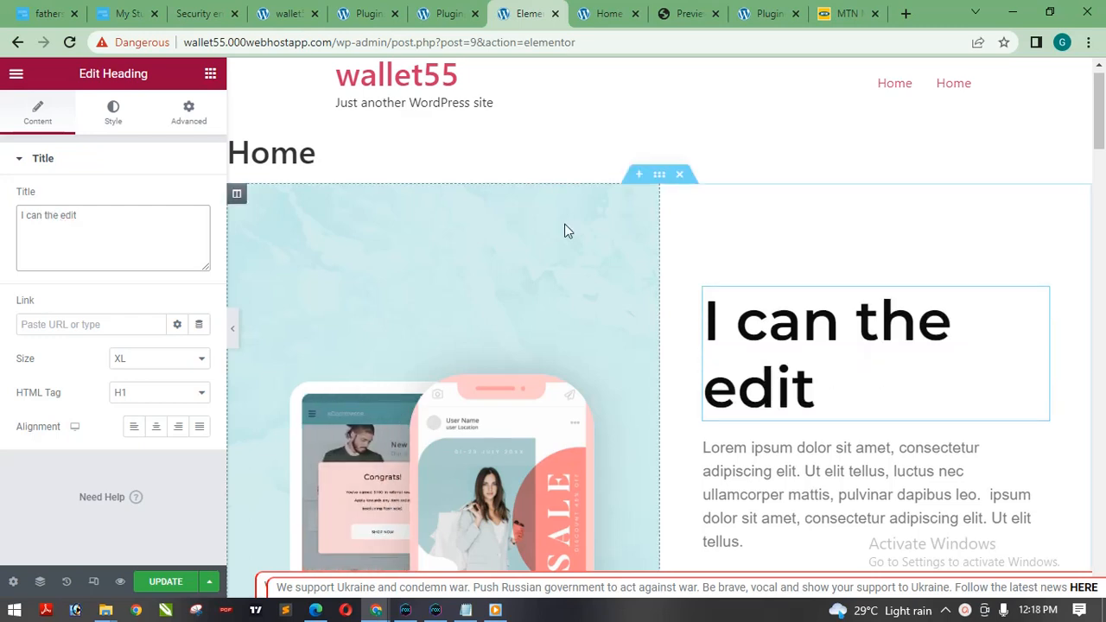
Open the image picker for the hero section's Google Play badge and look through the media library's images.
{"action": "scroll", "coordinate": [1101, 124], "scroll_direction": "down", "scroll_amount": 3}
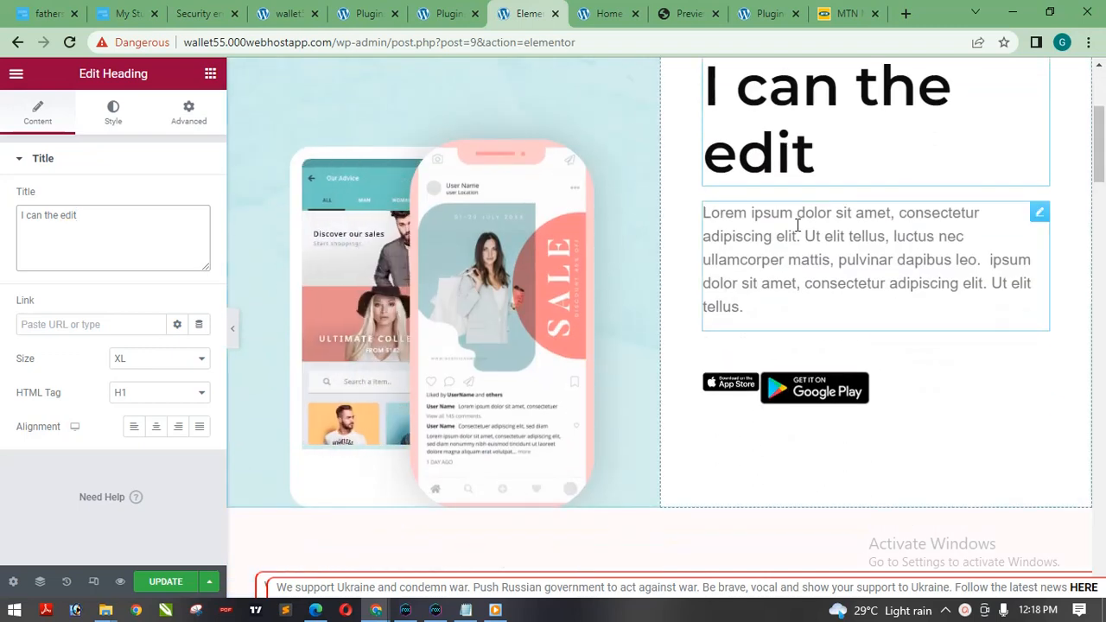
{"action": "left_click", "coordinate": [795, 232]}
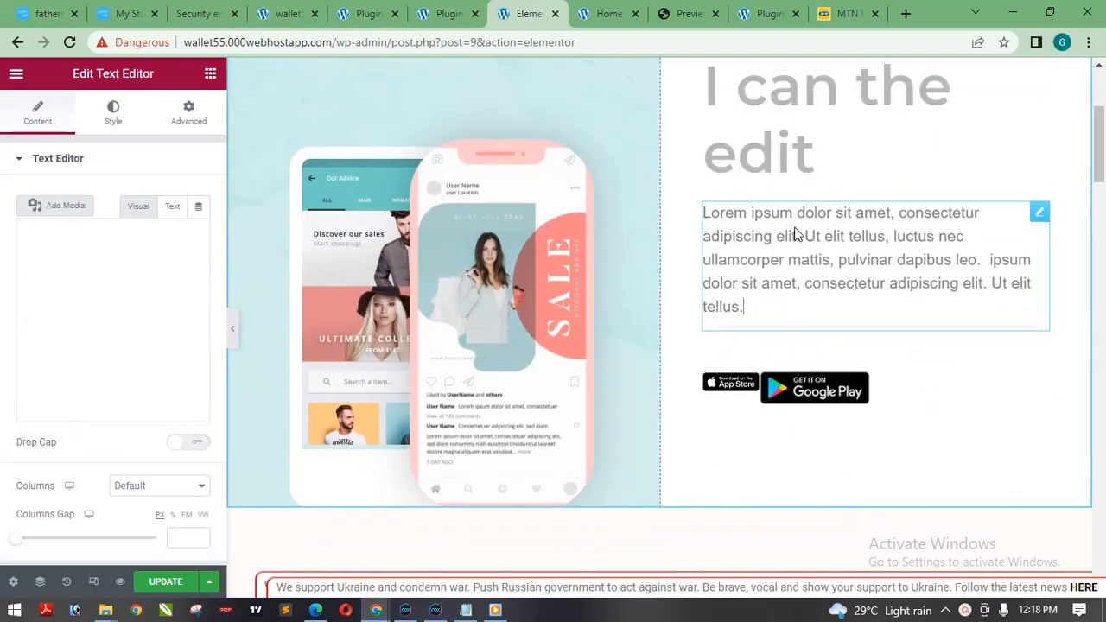
{"action": "left_click", "coordinate": [795, 389]}
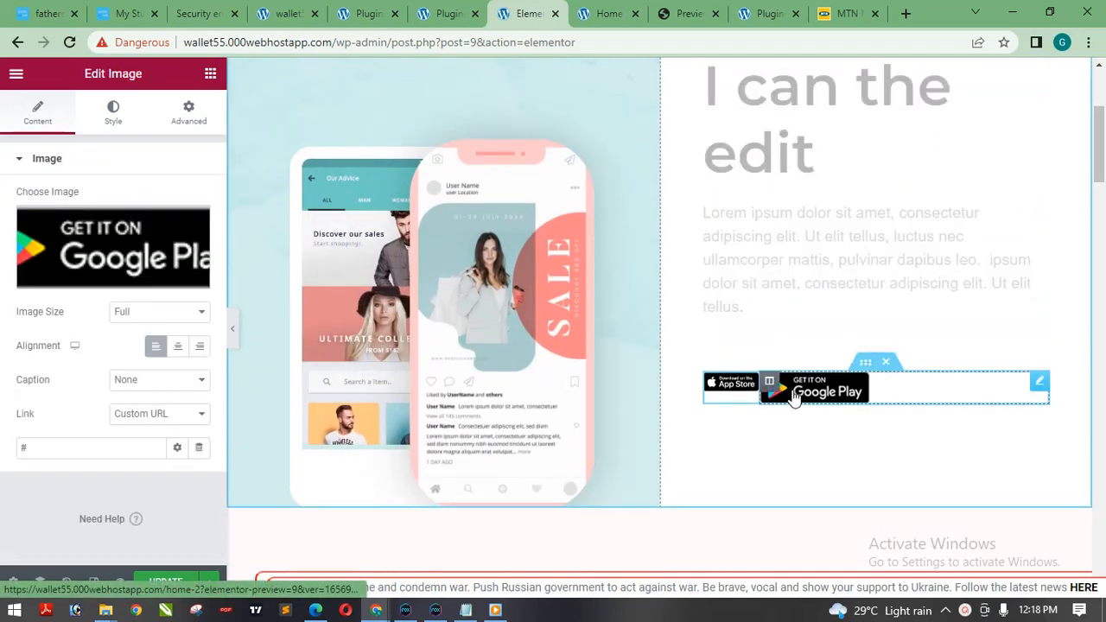
{"action": "left_click", "coordinate": [95, 256]}
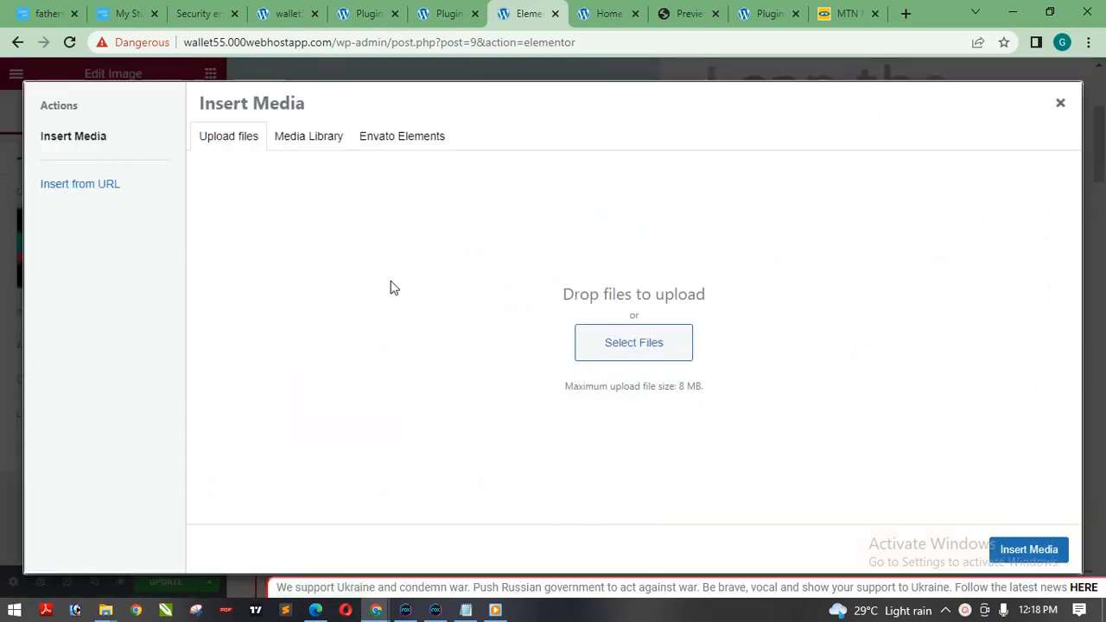
{"action": "left_click", "coordinate": [306, 140]}
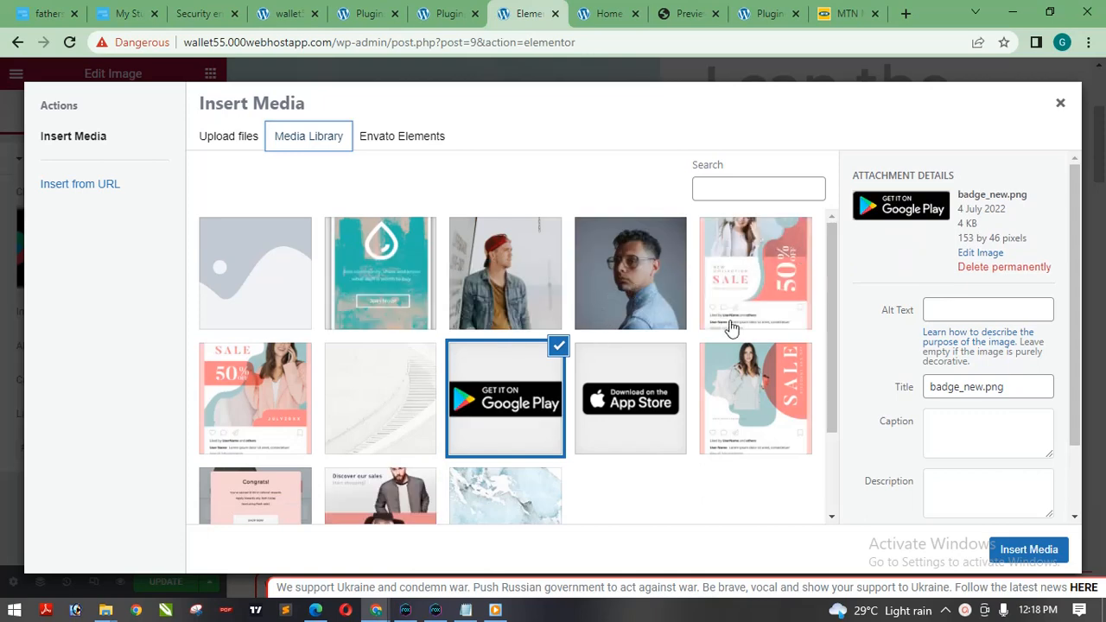
{"action": "left_click_drag", "start_coordinate": [832, 275], "coordinate": [835, 248]}
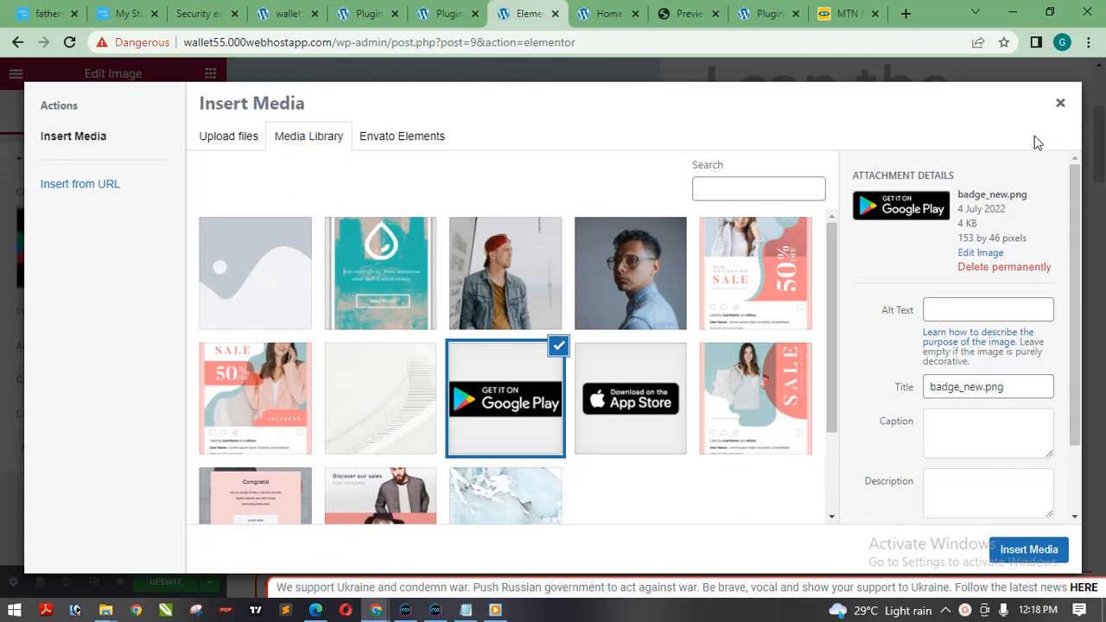
{"action": "left_click_drag", "start_coordinate": [834, 240], "coordinate": [821, 352]}
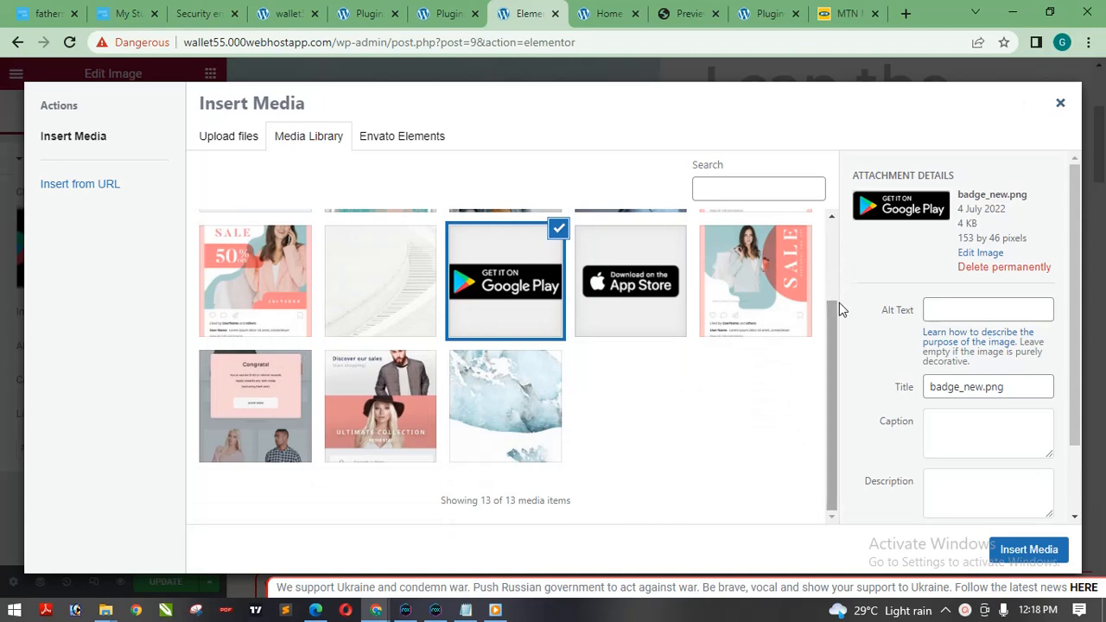
{"action": "left_click_drag", "start_coordinate": [827, 338], "coordinate": [829, 259]}
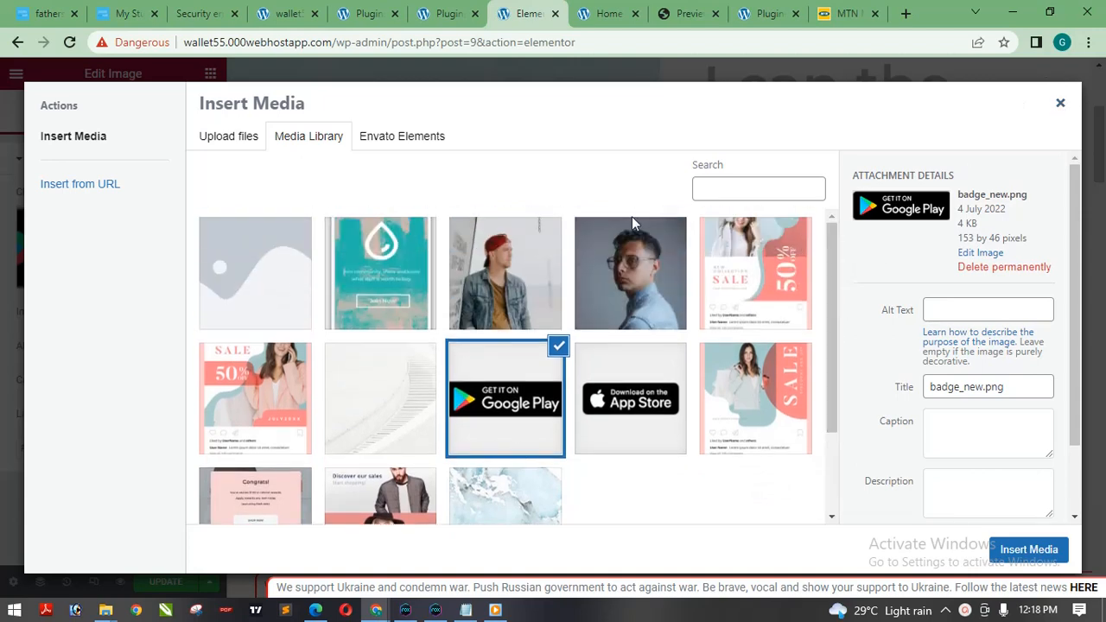
Look at the file upload option for the badge image and close the picker without replacing the badge.
{"action": "left_click", "coordinate": [229, 143]}
{"action": "left_click", "coordinate": [292, 140]}
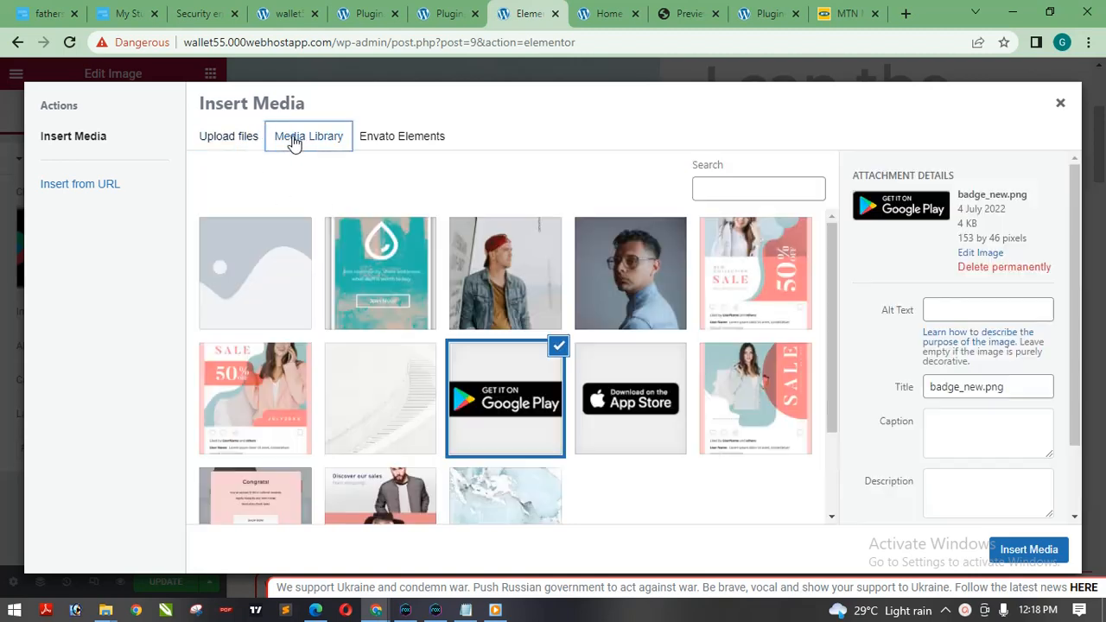
{"action": "left_click", "coordinate": [240, 144]}
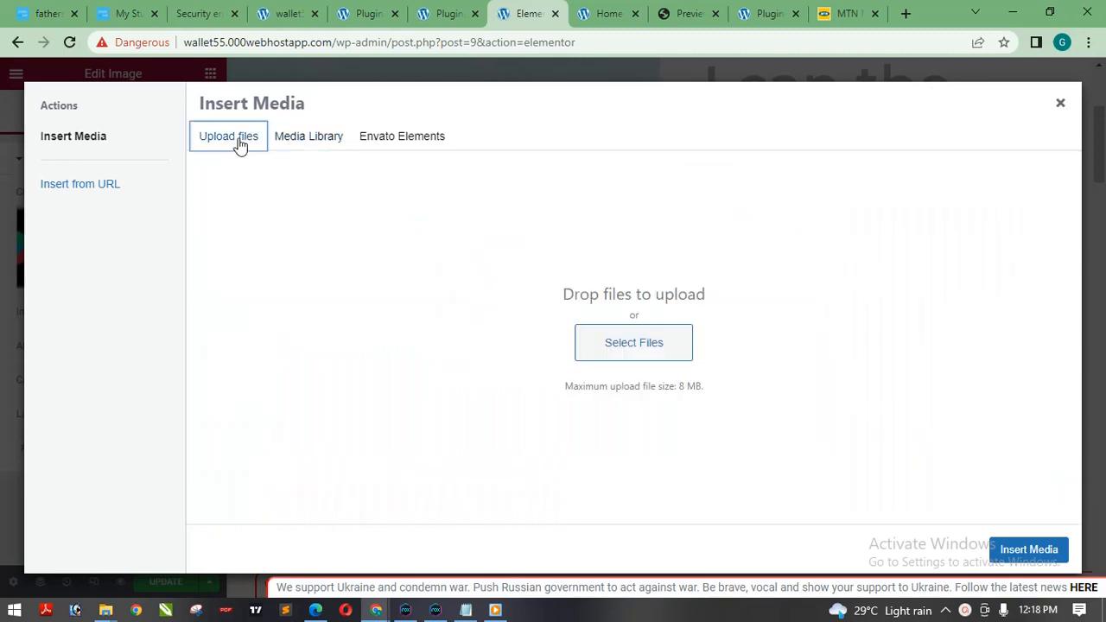
{"action": "left_click", "coordinate": [1058, 110]}
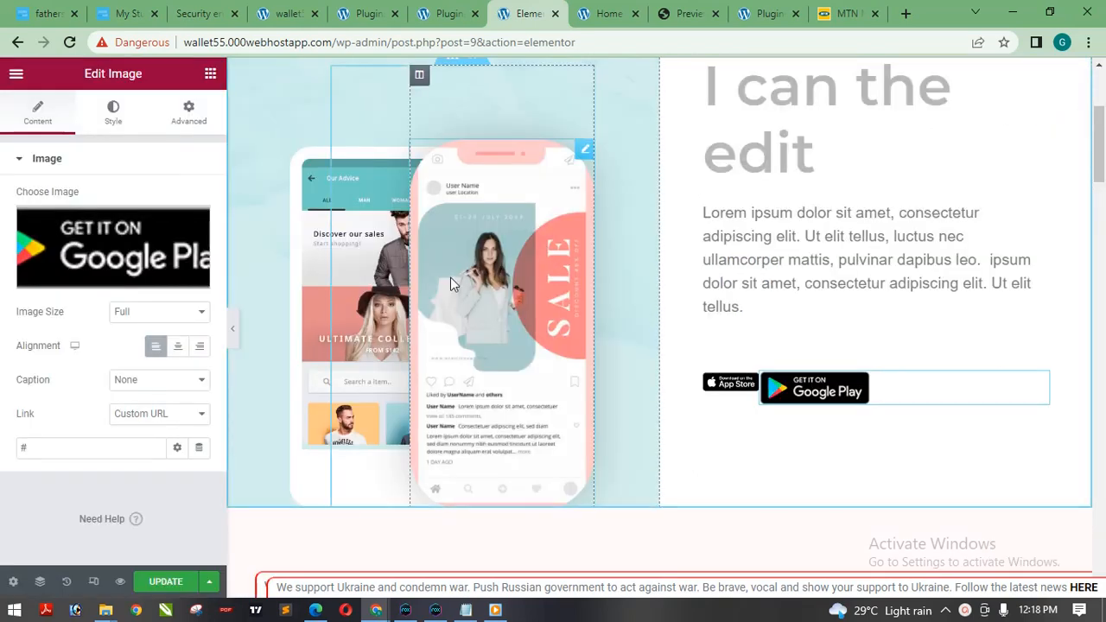
Replace the front phone mockup in the hero section with arovane-business-member-2.jpg from the media library.
{"action": "left_click_drag", "start_coordinate": [1102, 172], "coordinate": [1101, 172]}
{"action": "left_click", "coordinate": [490, 295]}
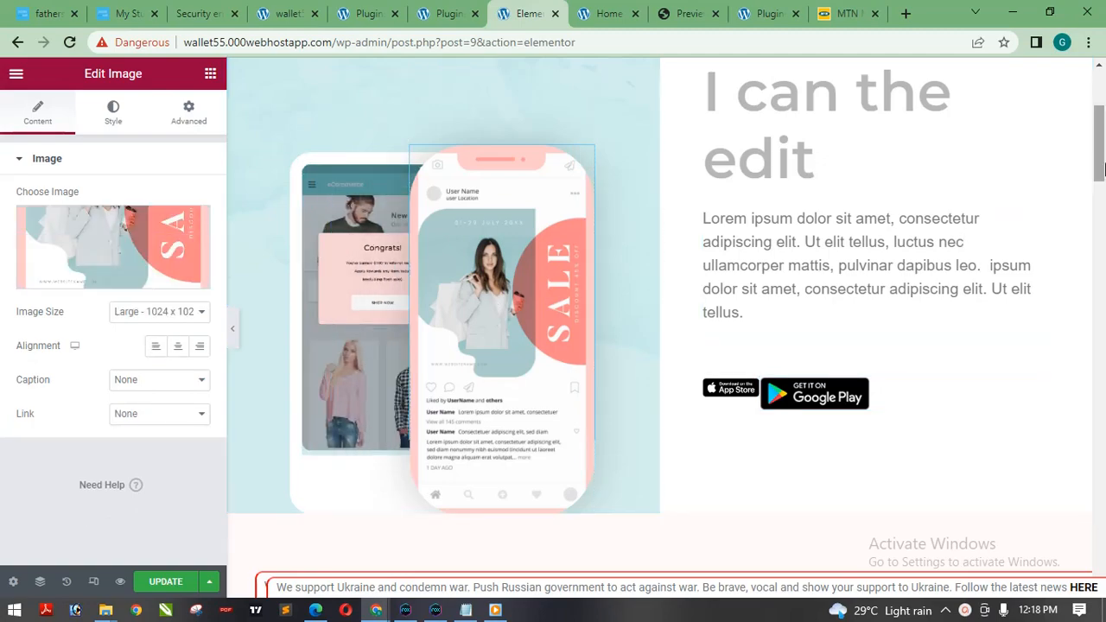
{"action": "left_click_drag", "start_coordinate": [1102, 140], "coordinate": [1100, 370]}
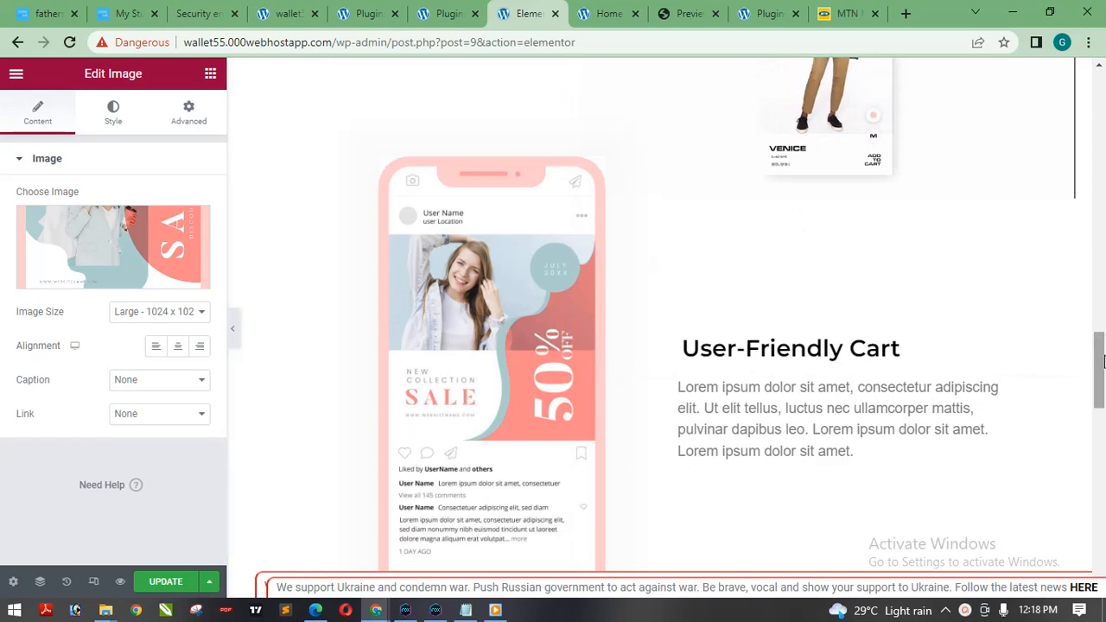
{"action": "left_click_drag", "start_coordinate": [1099, 361], "coordinate": [1099, 97]}
{"action": "scroll", "coordinate": [514, 321], "scroll_direction": "down", "scroll_amount": 3}
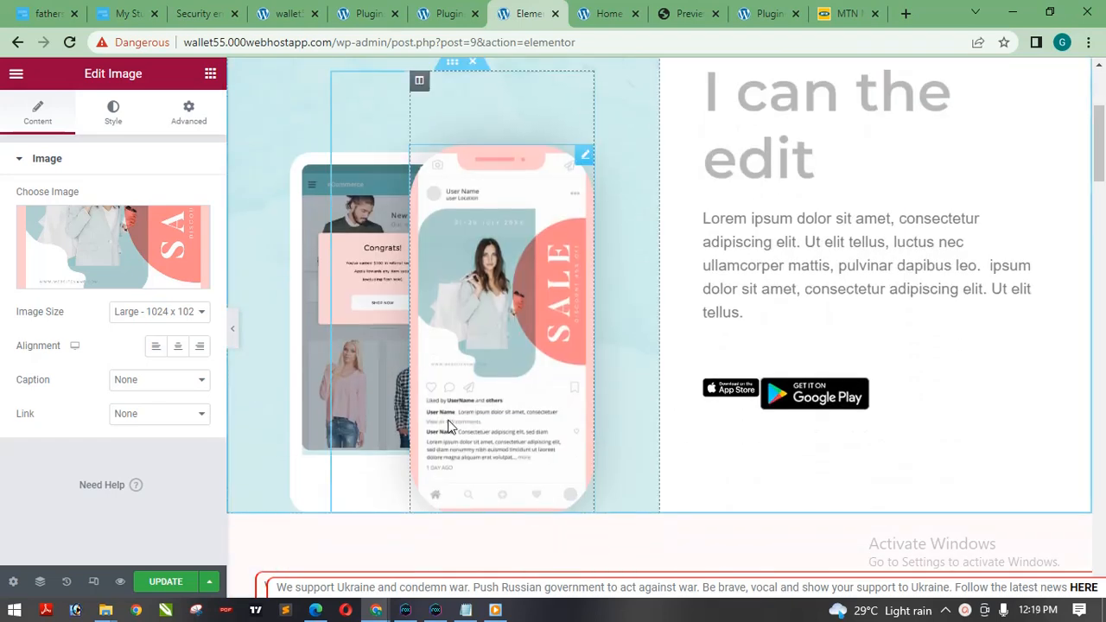
{"action": "left_click", "coordinate": [65, 242]}
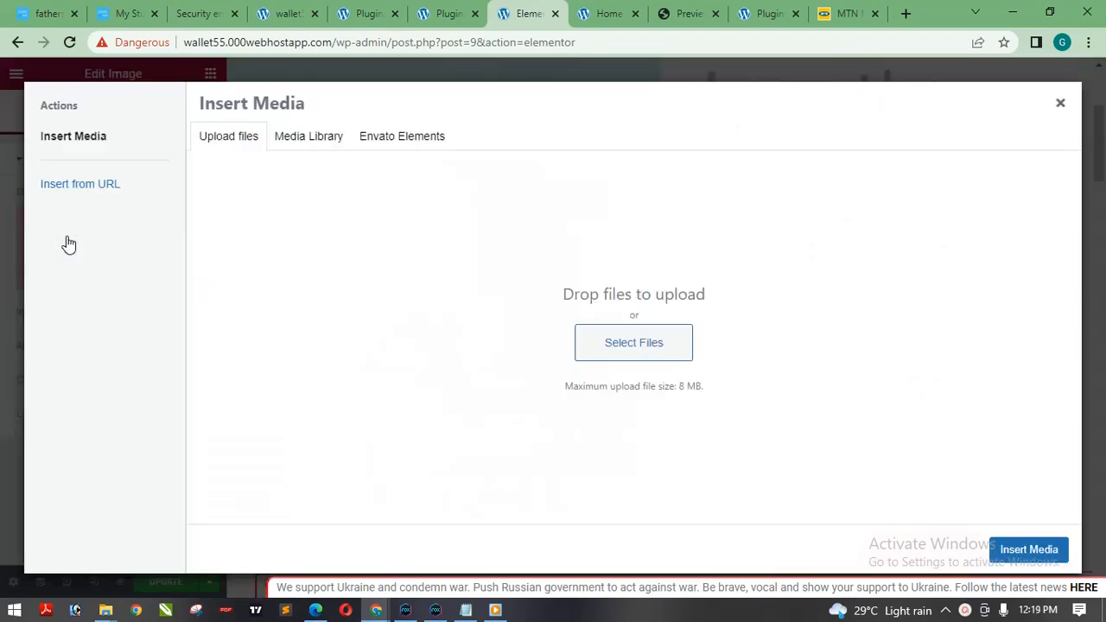
{"action": "left_click", "coordinate": [318, 141]}
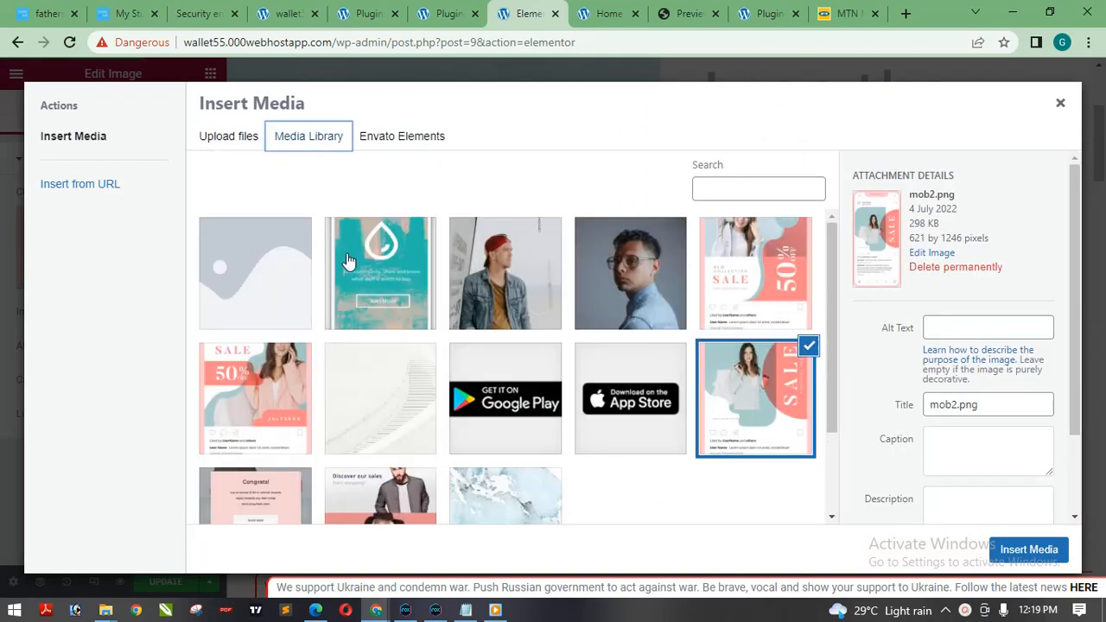
{"action": "left_click", "coordinate": [543, 282]}
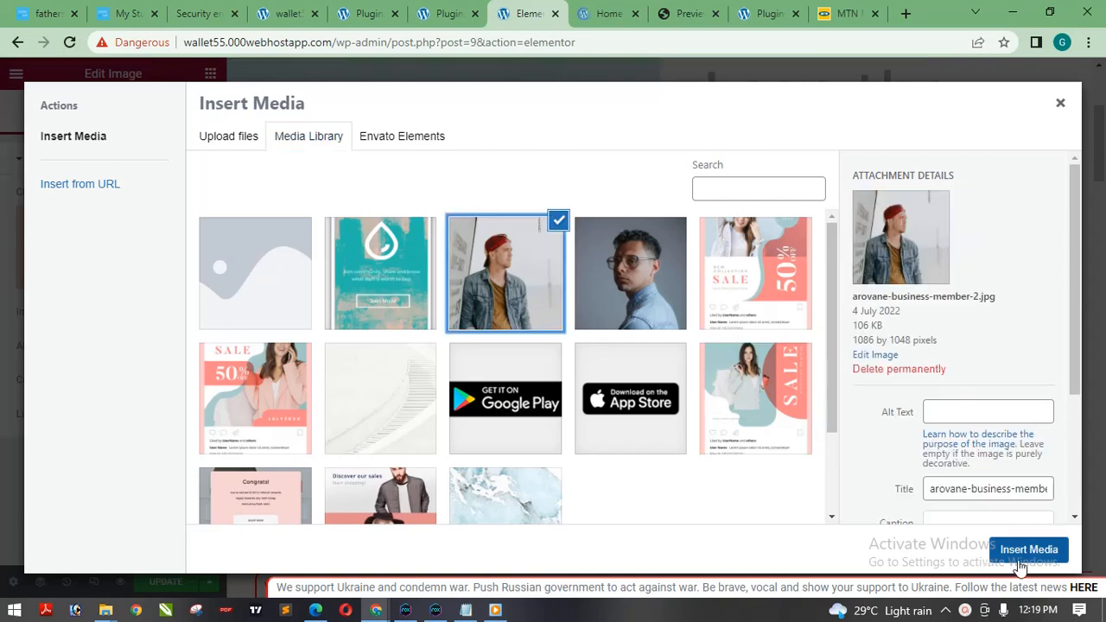
{"action": "left_click", "coordinate": [1020, 556]}
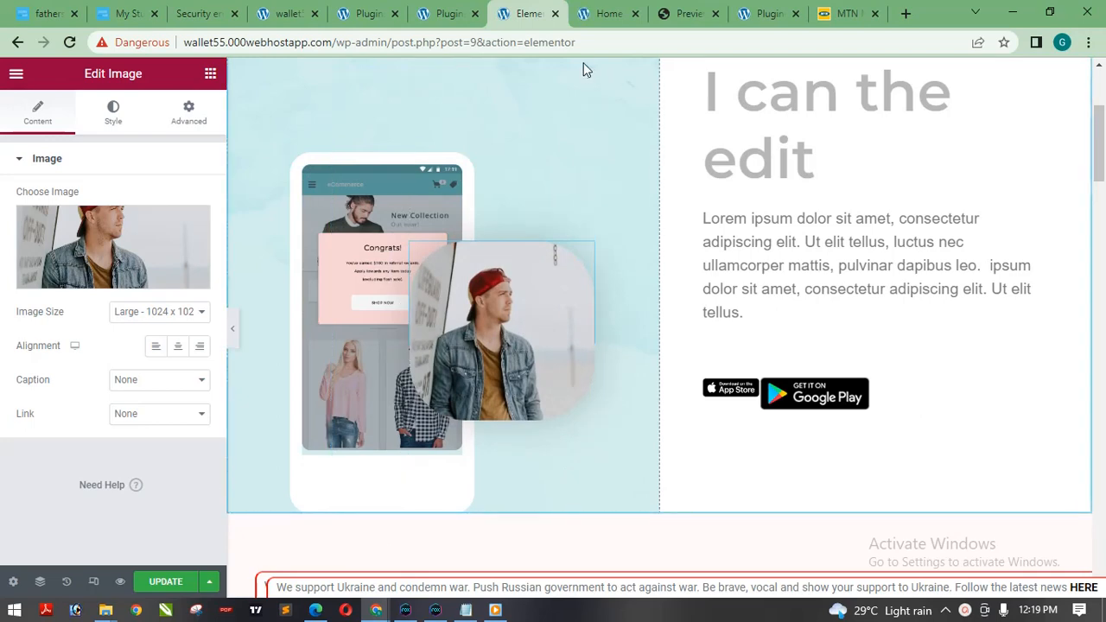
Glance at the template kit preview, return to the editor, and open pexels.com in a new browser tab.
{"action": "left_click", "coordinate": [679, 19]}
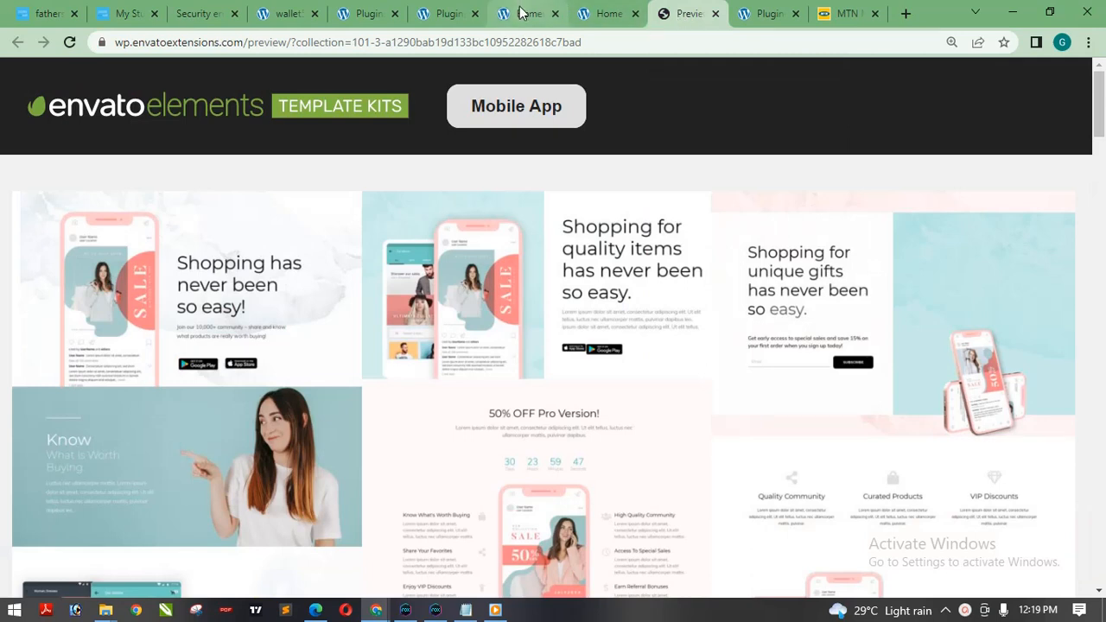
{"action": "left_click", "coordinate": [528, 14]}
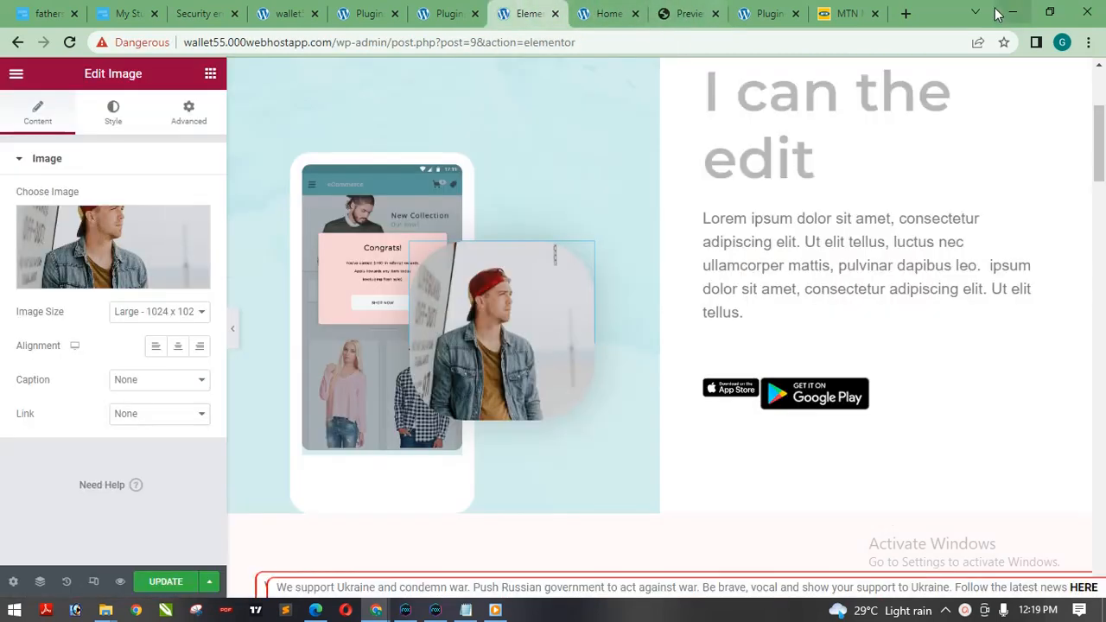
{"action": "left_click", "coordinate": [905, 13]}
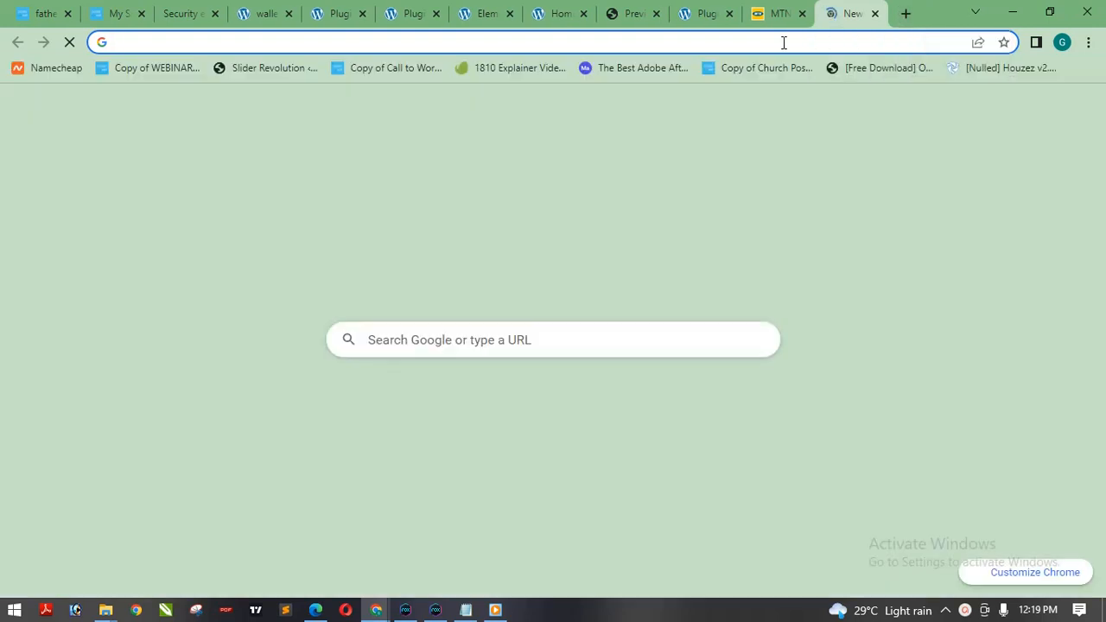
{"action": "left_click", "coordinate": [782, 42]}
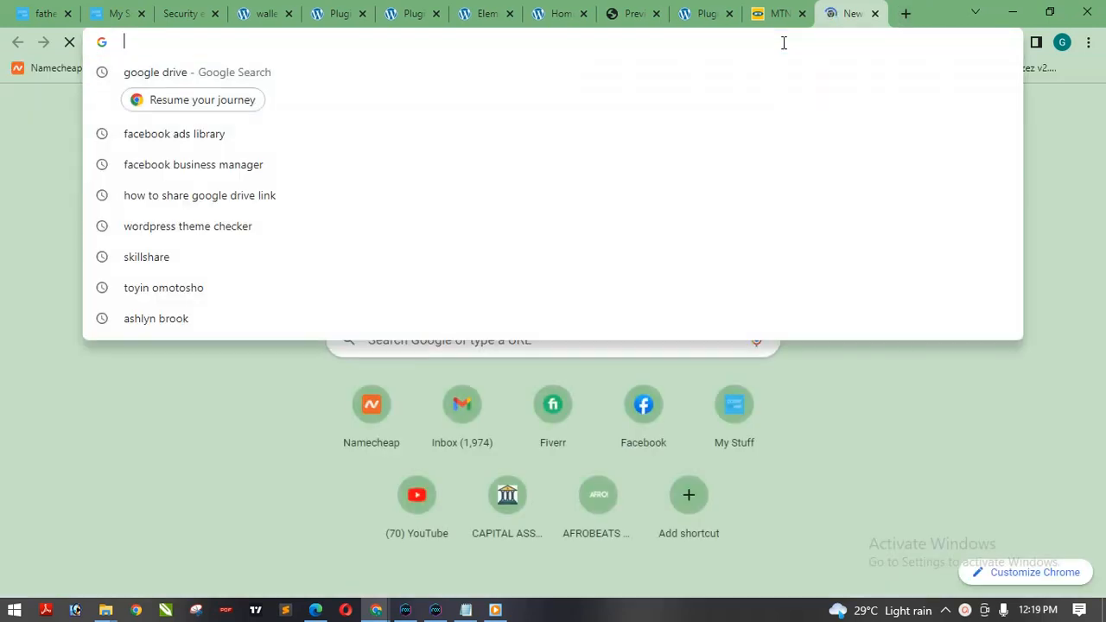
{"action": "type", "text": "pexe"}
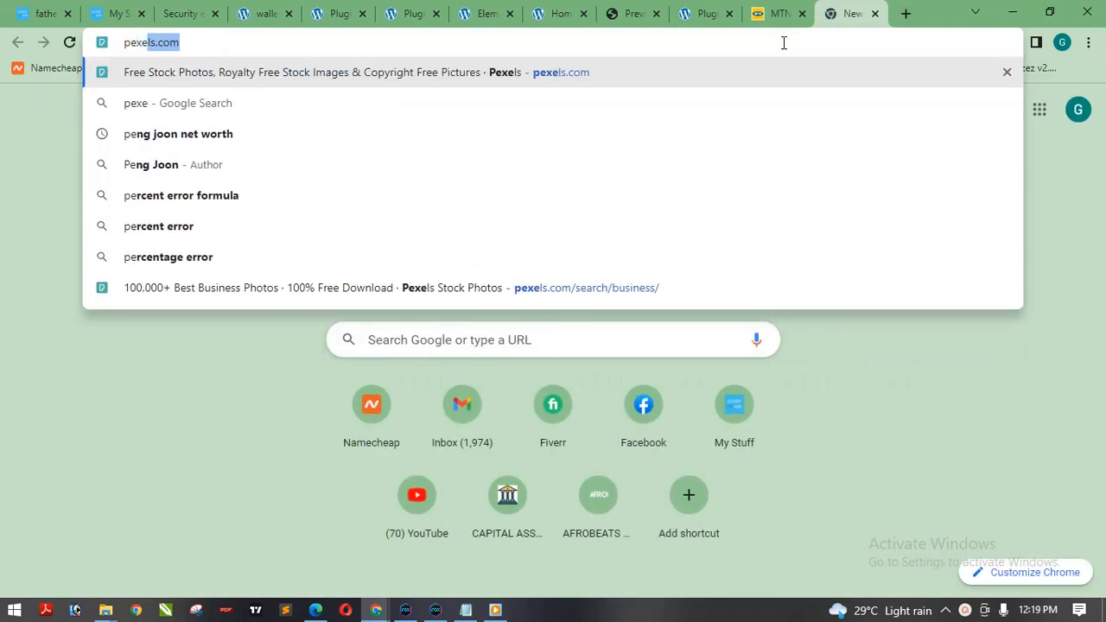
{"action": "key", "text": "Return"}
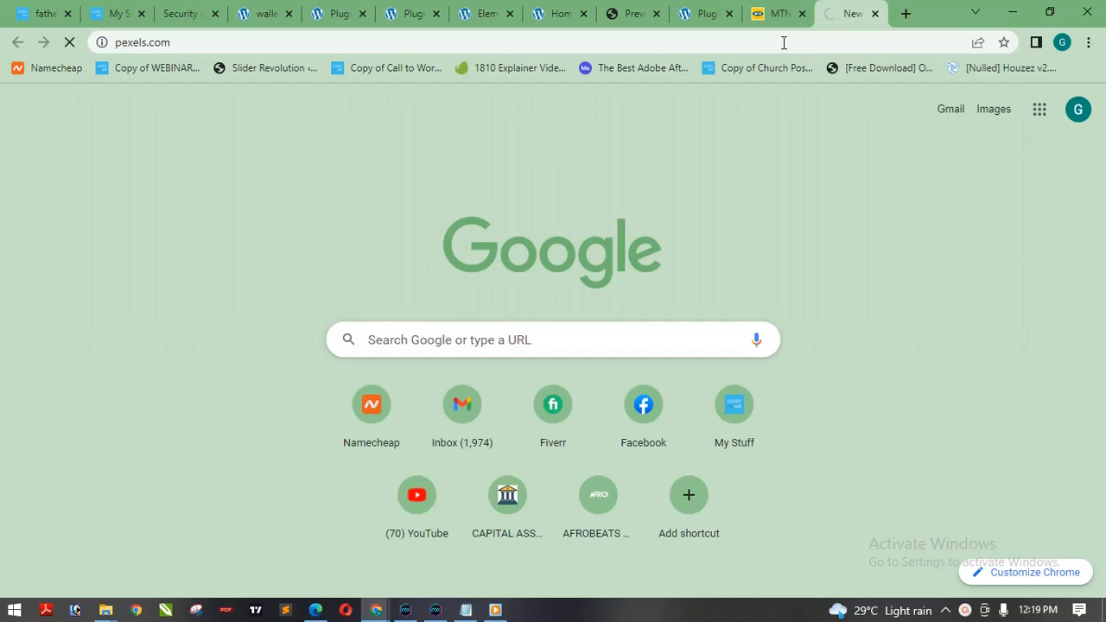
Open pixabay.com in another new browser tab.
{"action": "left_click", "coordinate": [905, 13]}
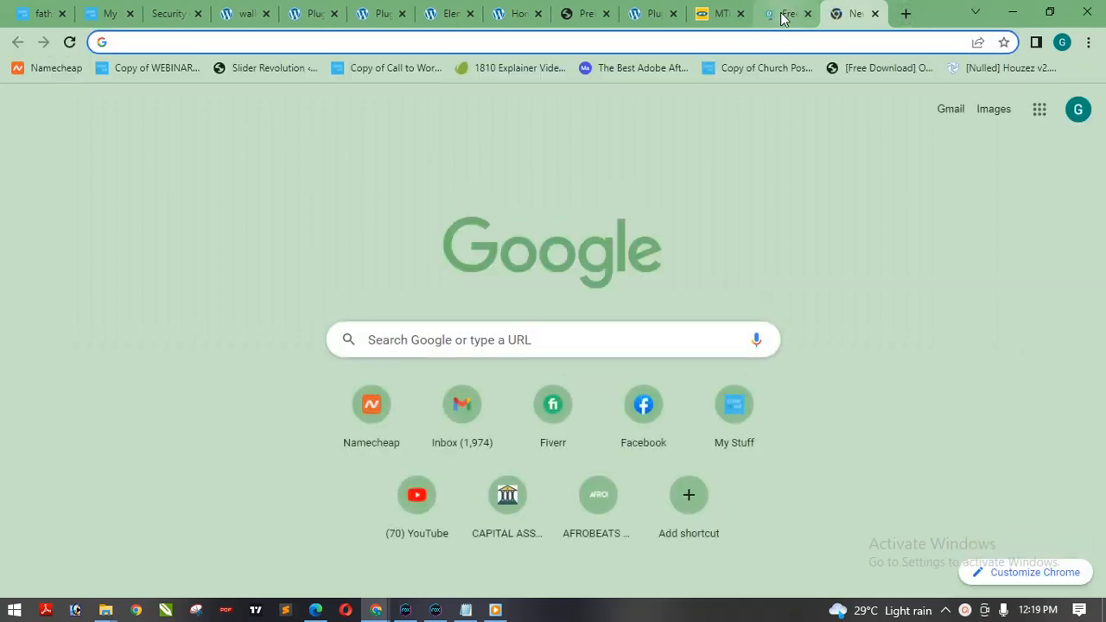
{"action": "left_click", "coordinate": [781, 17]}
{"action": "left_click", "coordinate": [852, 13]}
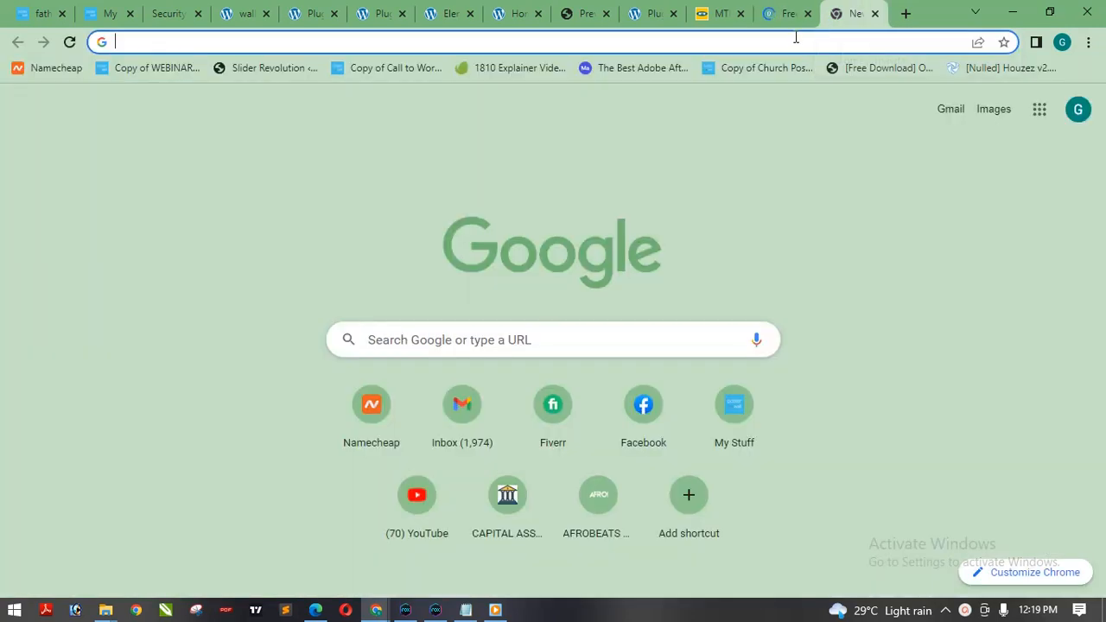
{"action": "left_click", "coordinate": [794, 43]}
{"action": "type", "text": "pix"}
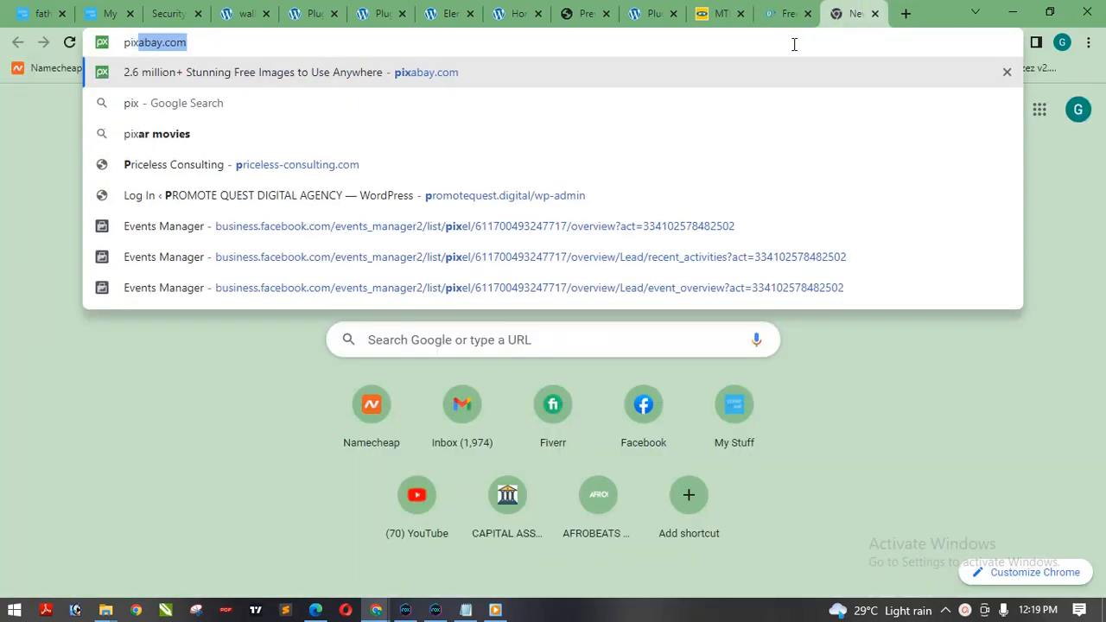
{"action": "type", "text": "abay.com"}
{"action": "key", "text": "Return"}
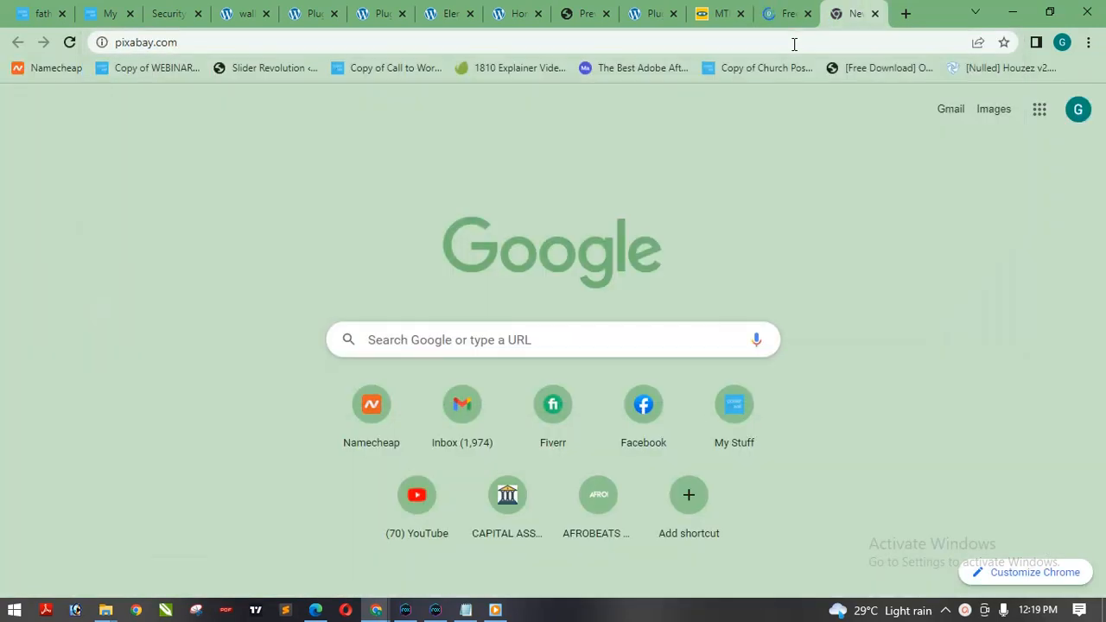
Search Pexels for free "app" photos.
{"action": "left_click", "coordinate": [778, 13]}
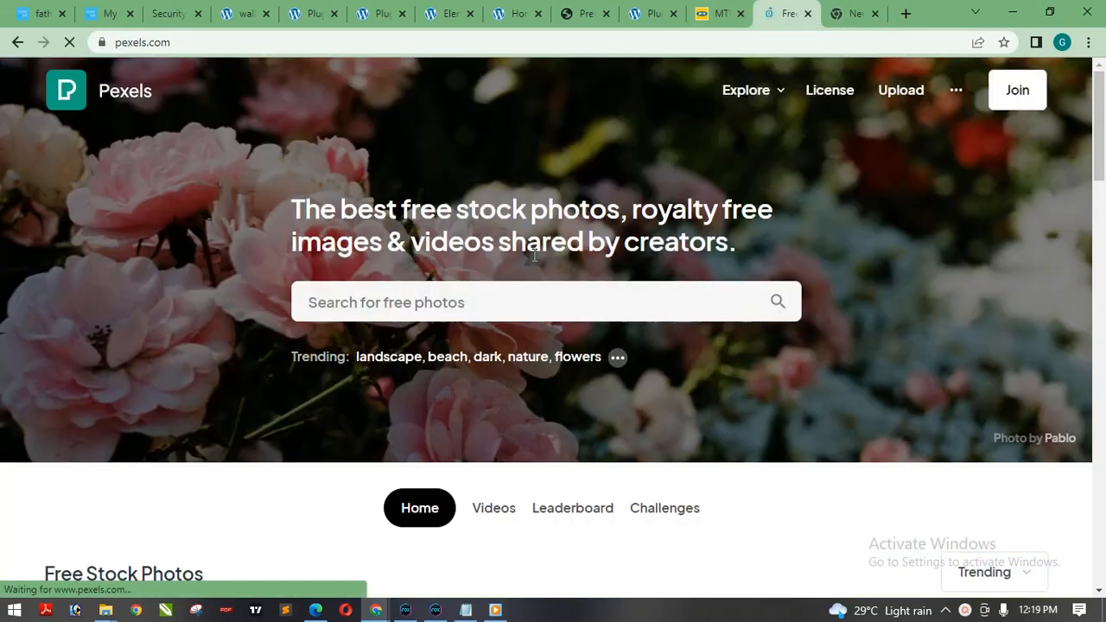
{"action": "left_click", "coordinate": [523, 314]}
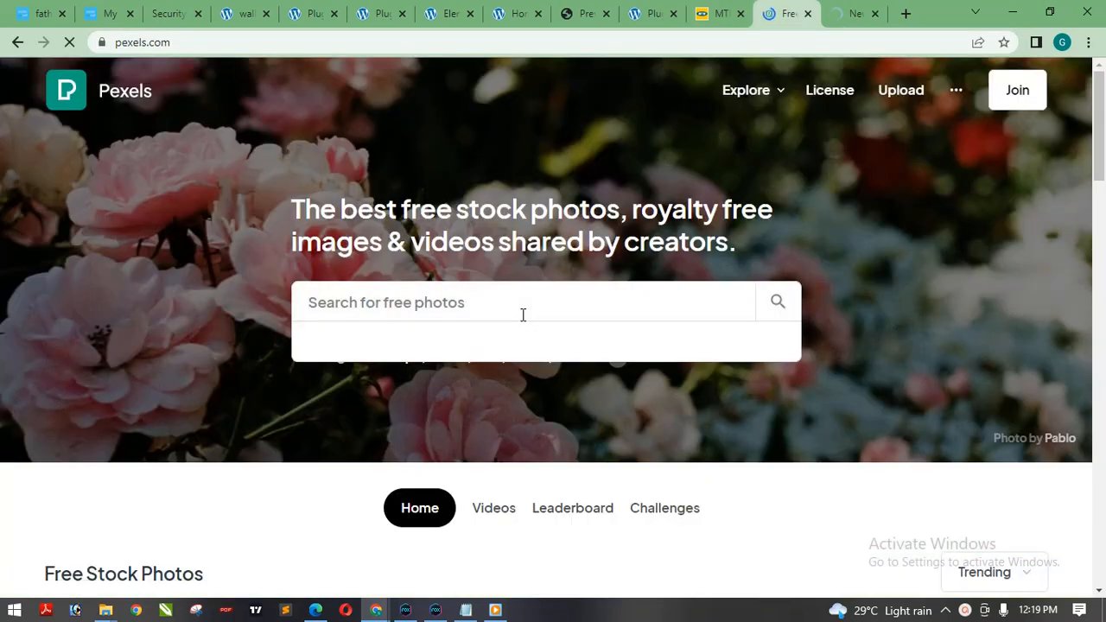
{"action": "type", "text": "a"}
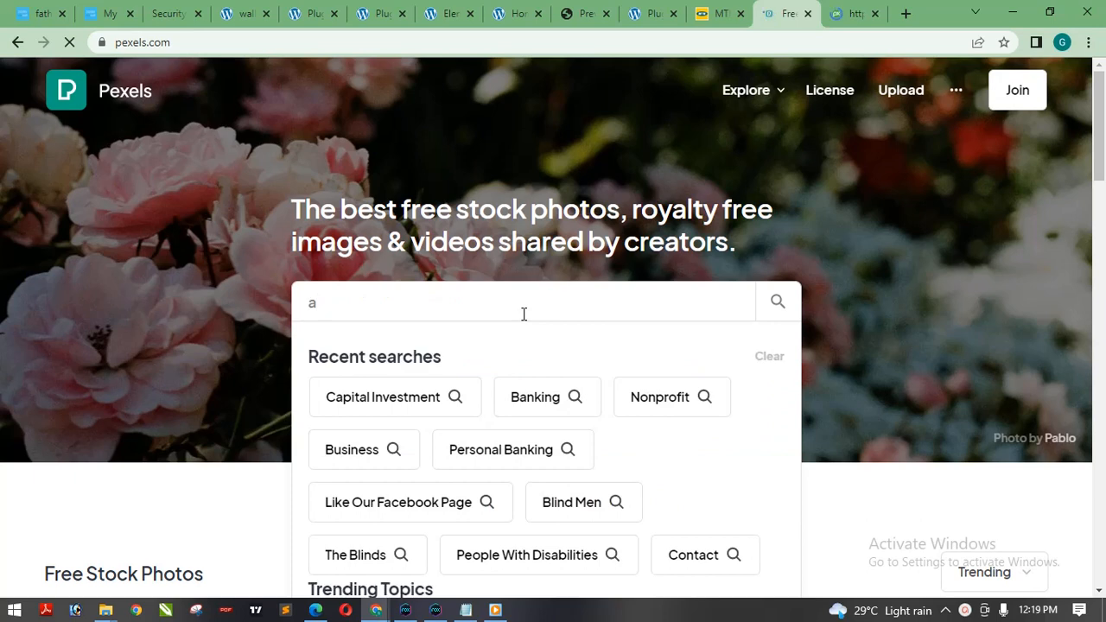
{"action": "type", "text": "ppl"}
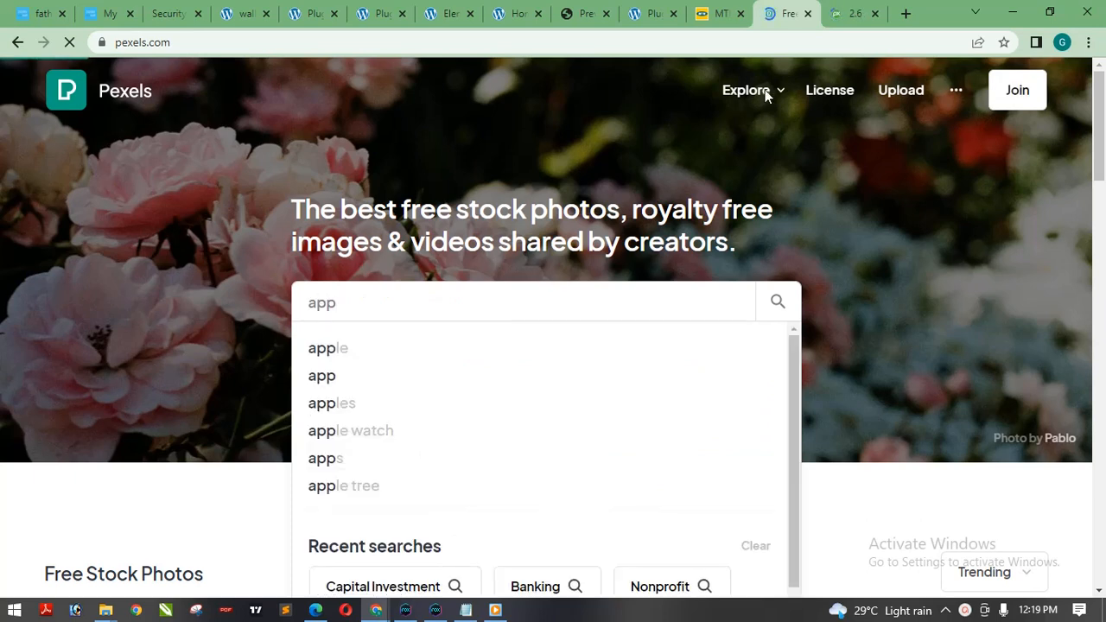
View the Pixabay homepage, open an additional blank browser tab and return to Pixabay.
{"action": "left_click", "coordinate": [837, 13]}
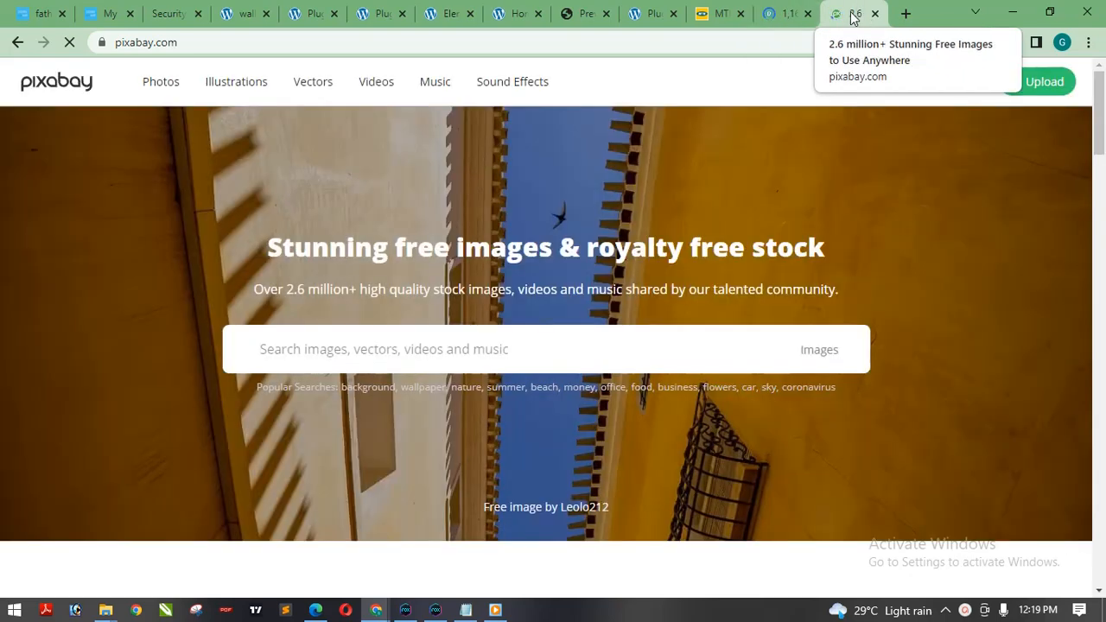
{"action": "left_click", "coordinate": [905, 14]}
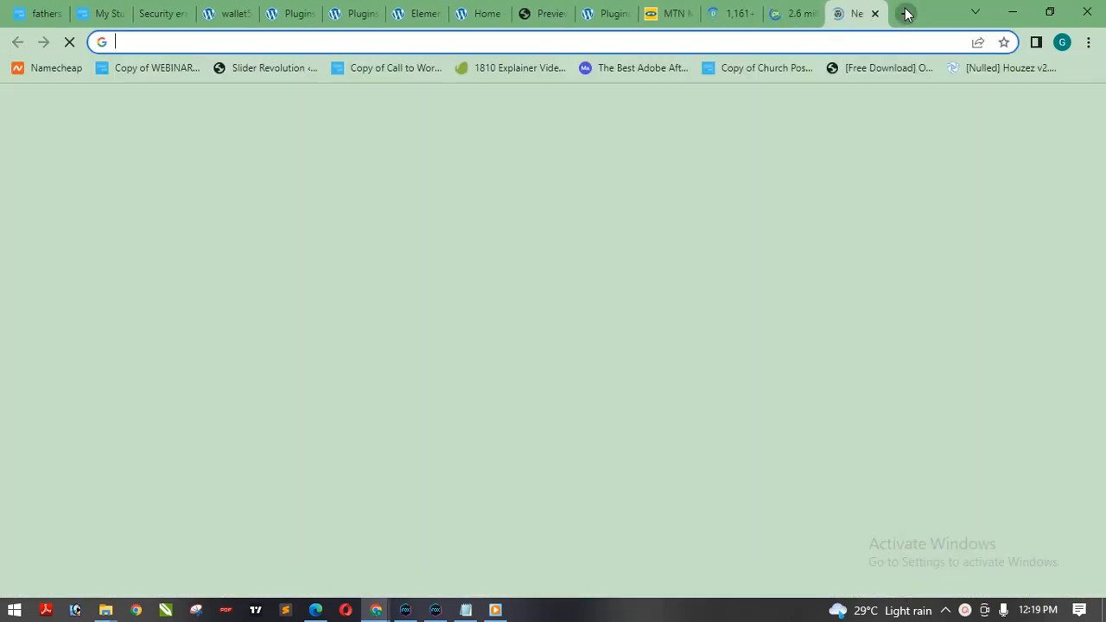
{"action": "left_click", "coordinate": [786, 15]}
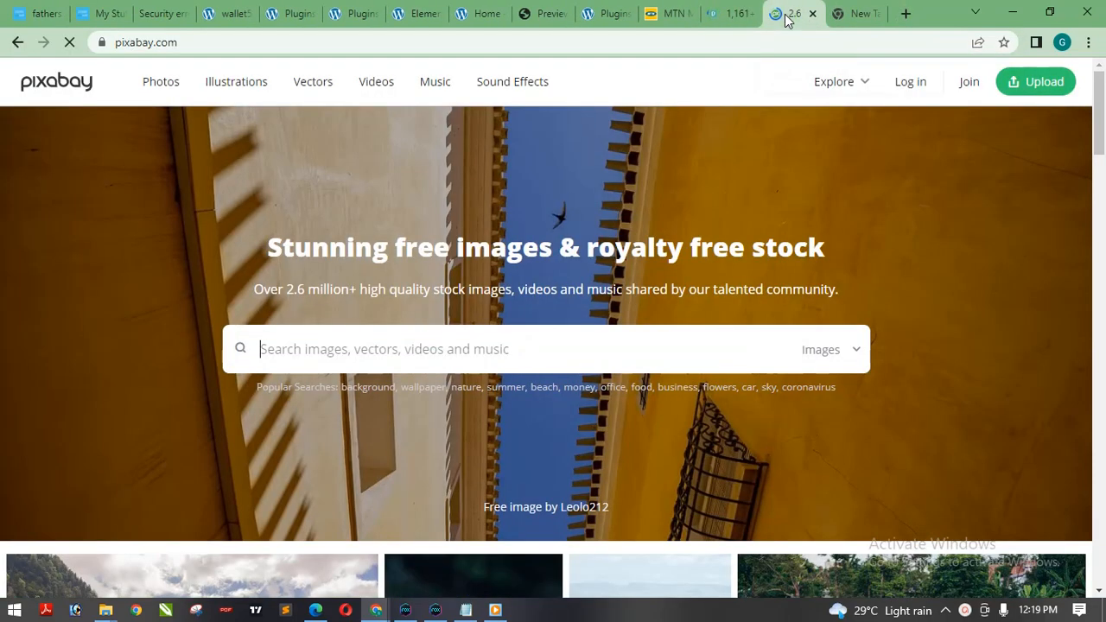
Switch between the open stock photo tabs and browse the free app photos on Pexels.
{"action": "left_click", "coordinate": [730, 13]}
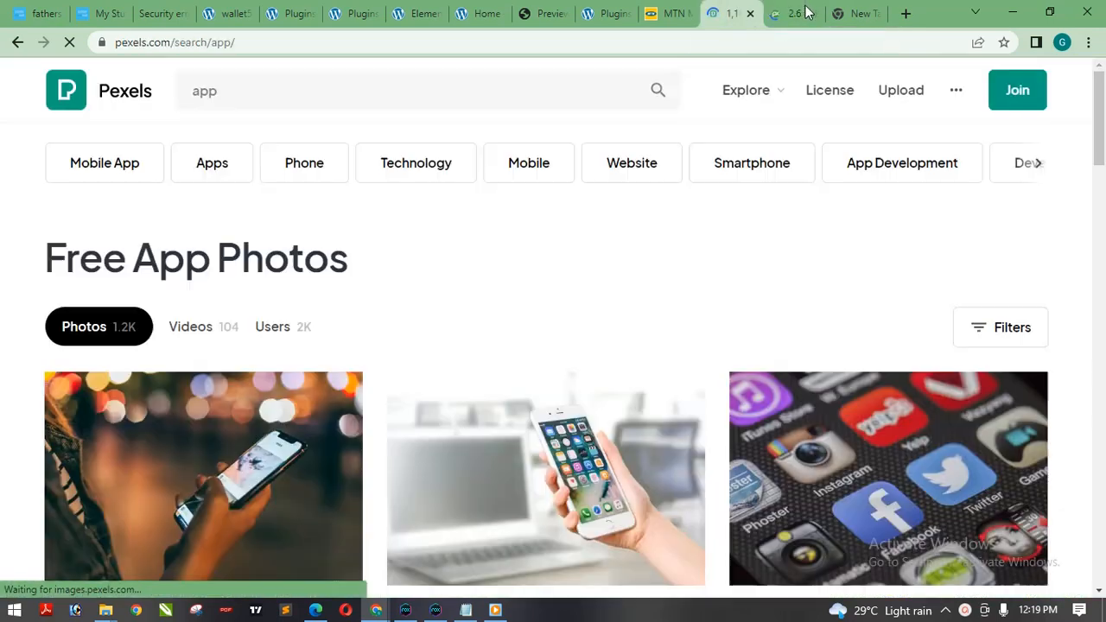
{"action": "left_click", "coordinate": [804, 13]}
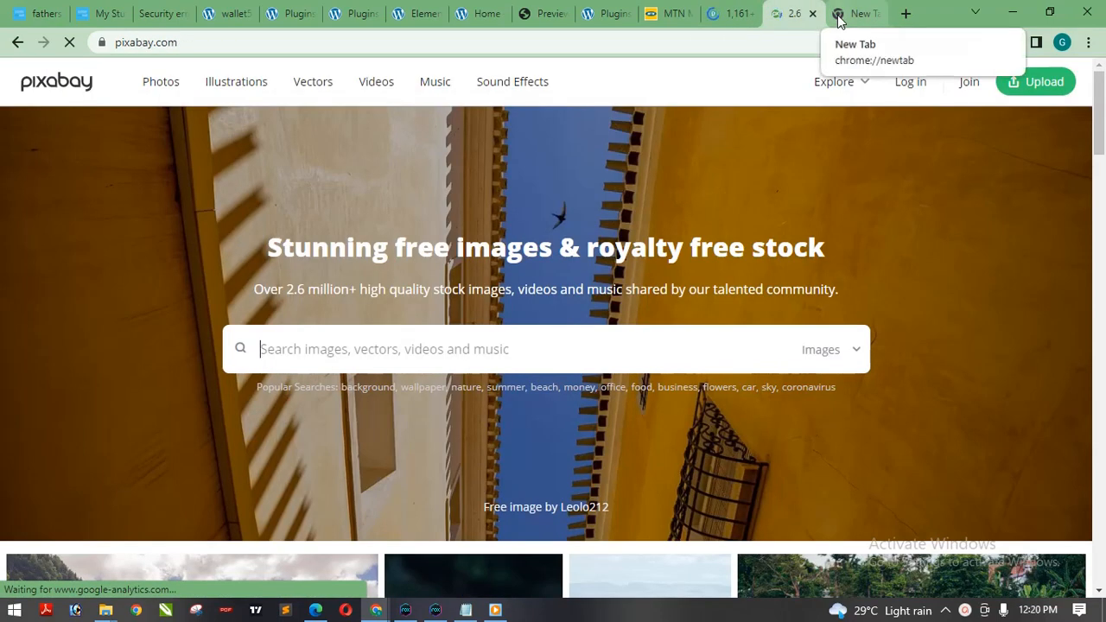
{"action": "left_click", "coordinate": [837, 15]}
{"action": "left_click", "coordinate": [725, 14]}
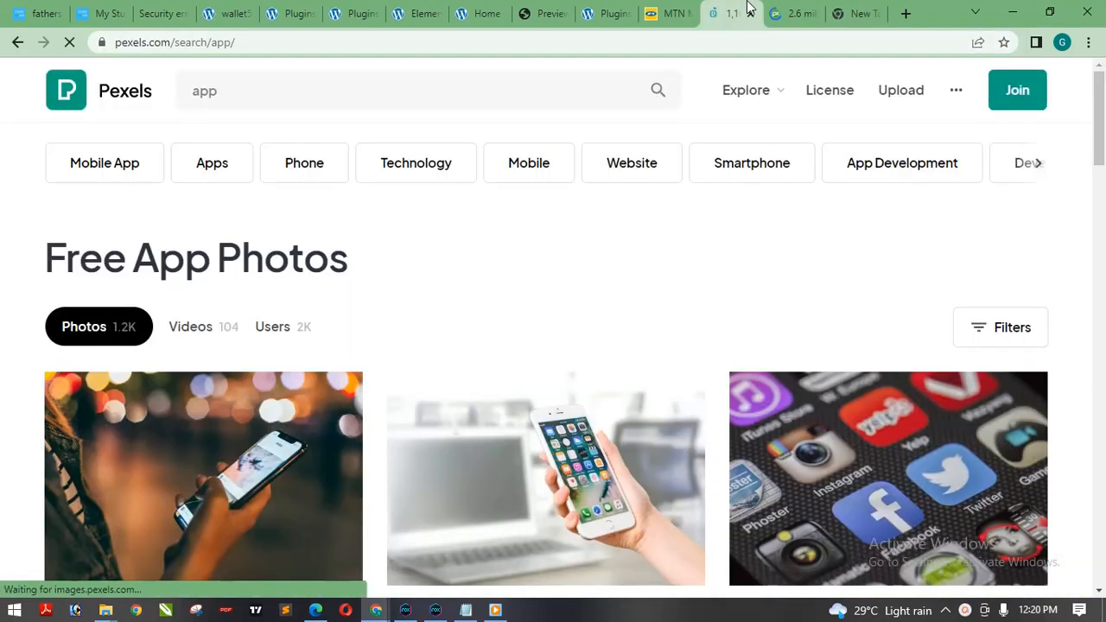
{"action": "left_click_drag", "start_coordinate": [1102, 111], "coordinate": [1103, 245]}
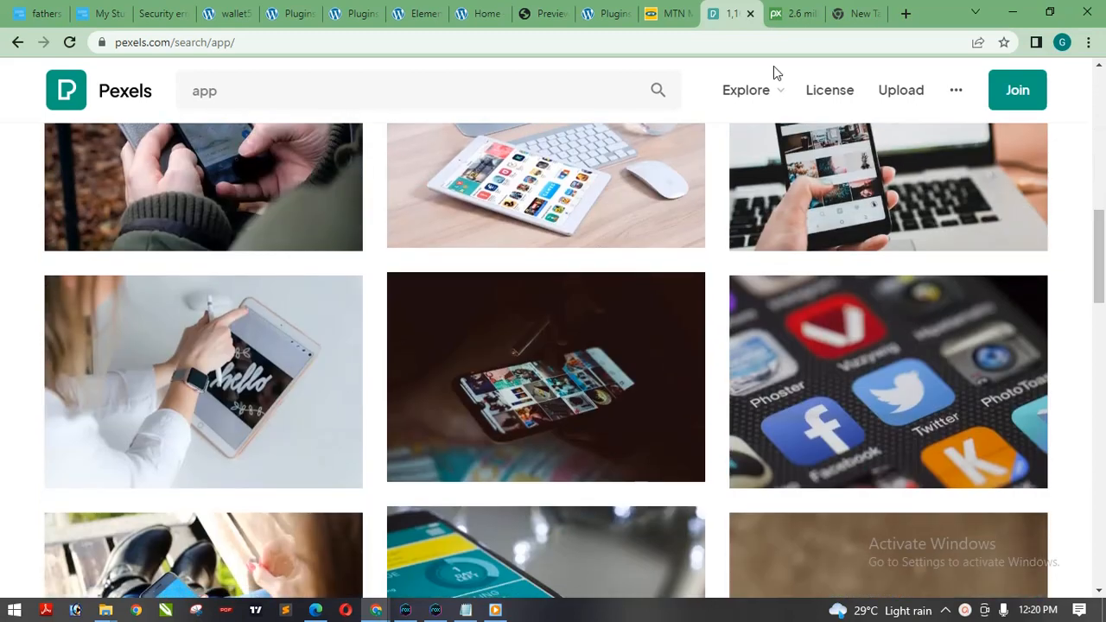
Try to open unsplah.com in the blank browser tab.
{"action": "left_click", "coordinate": [795, 14]}
{"action": "left_click", "coordinate": [851, 14]}
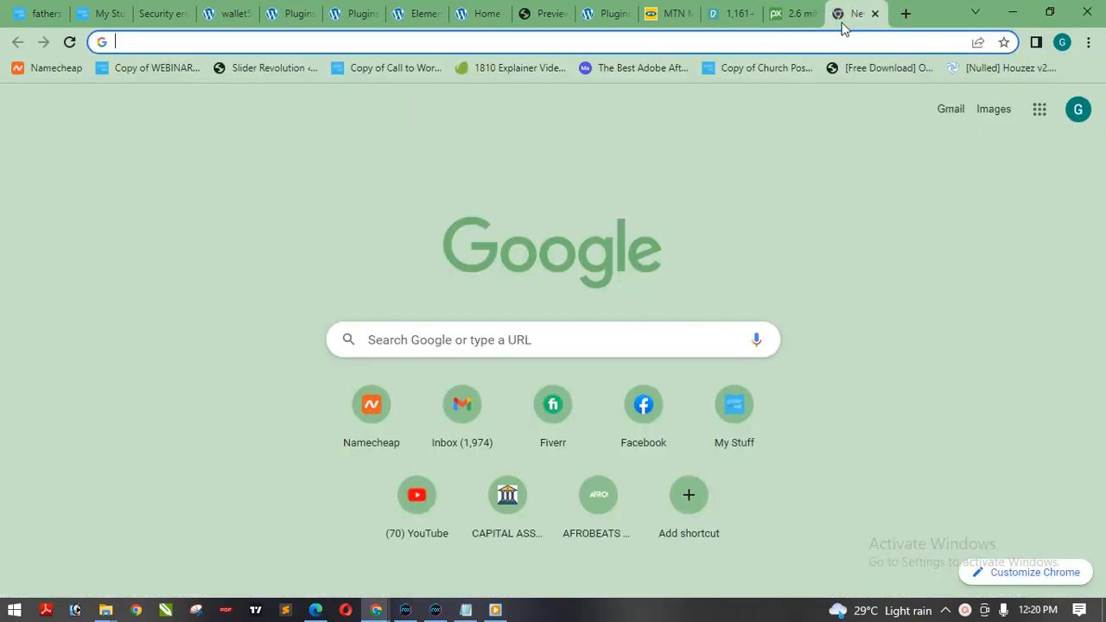
{"action": "left_click", "coordinate": [800, 41]}
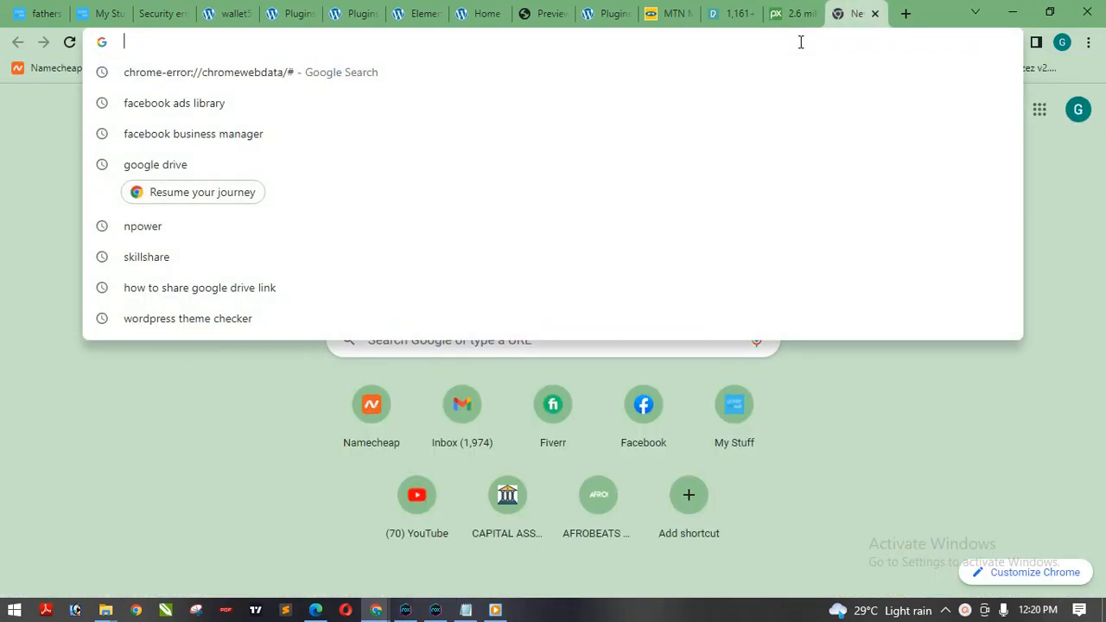
{"action": "type", "text": "uns"}
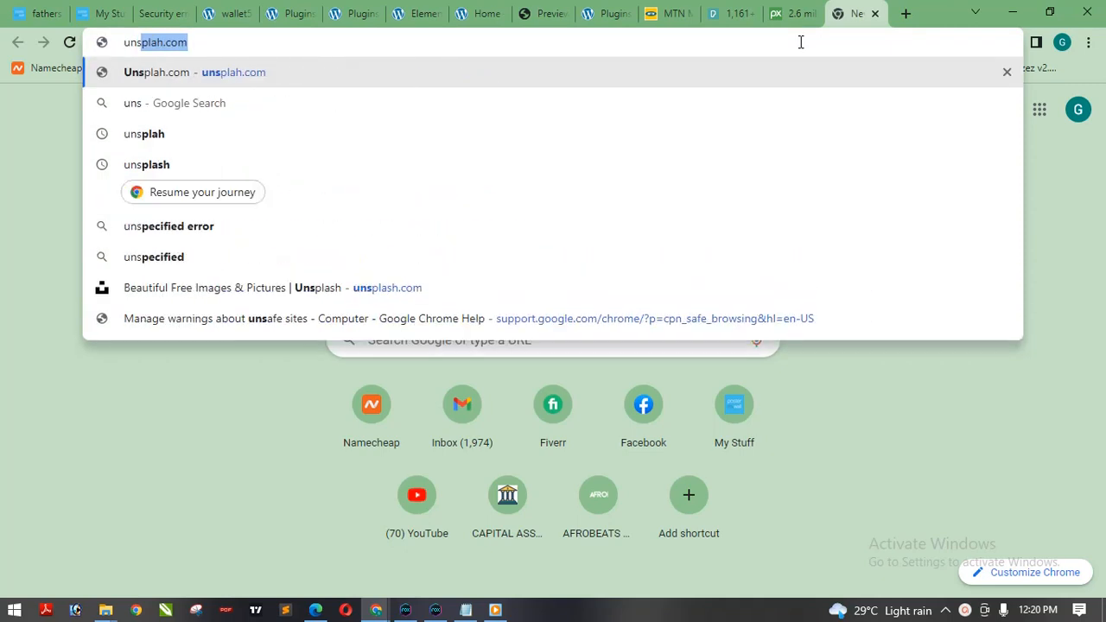
{"action": "key", "text": "Return"}
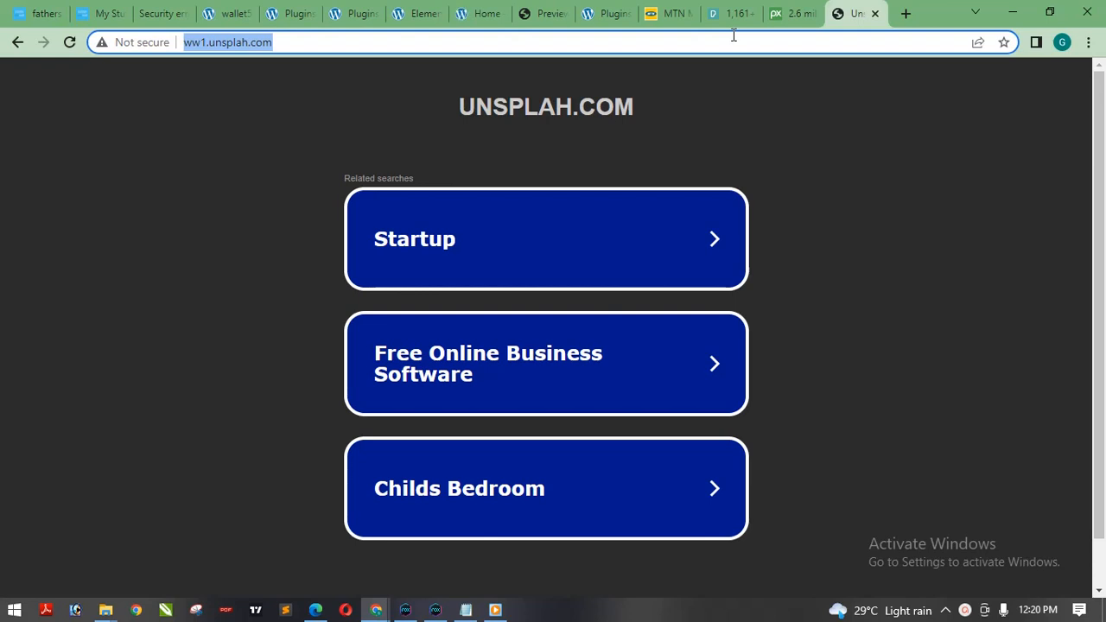
Search Google for "unsplah" and open the Unsplash website from the results.
{"action": "type", "text": "unsplah.com"}
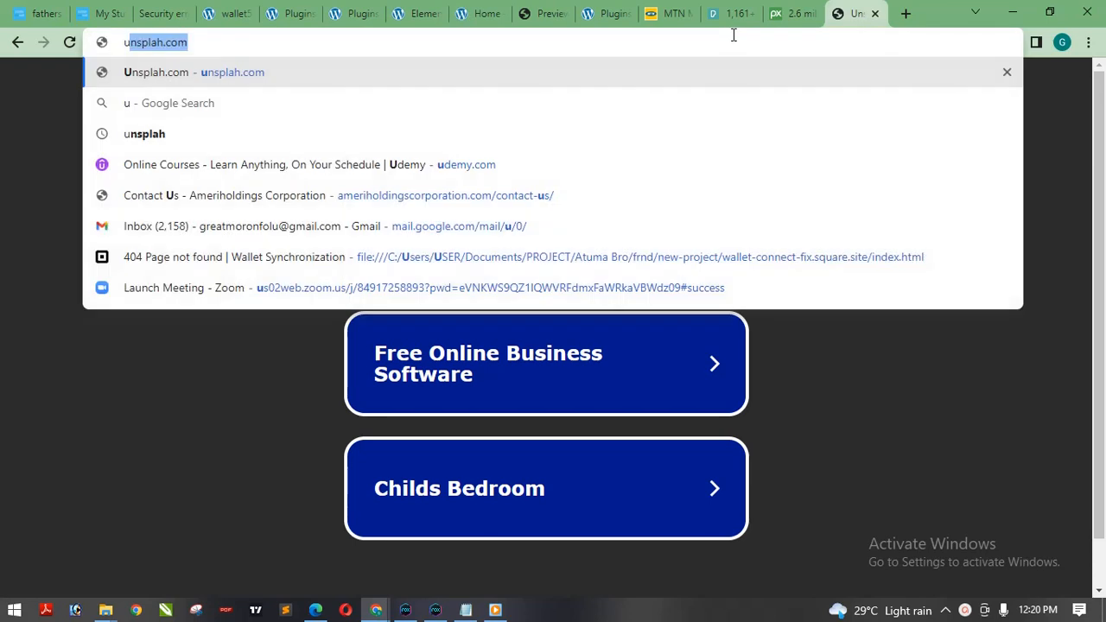
{"action": "key", "text": "BackSpace"}
{"action": "key", "text": "BackSpace"}
{"action": "key", "text": "BackSpace"}
{"action": "key", "text": "BackSpace"}
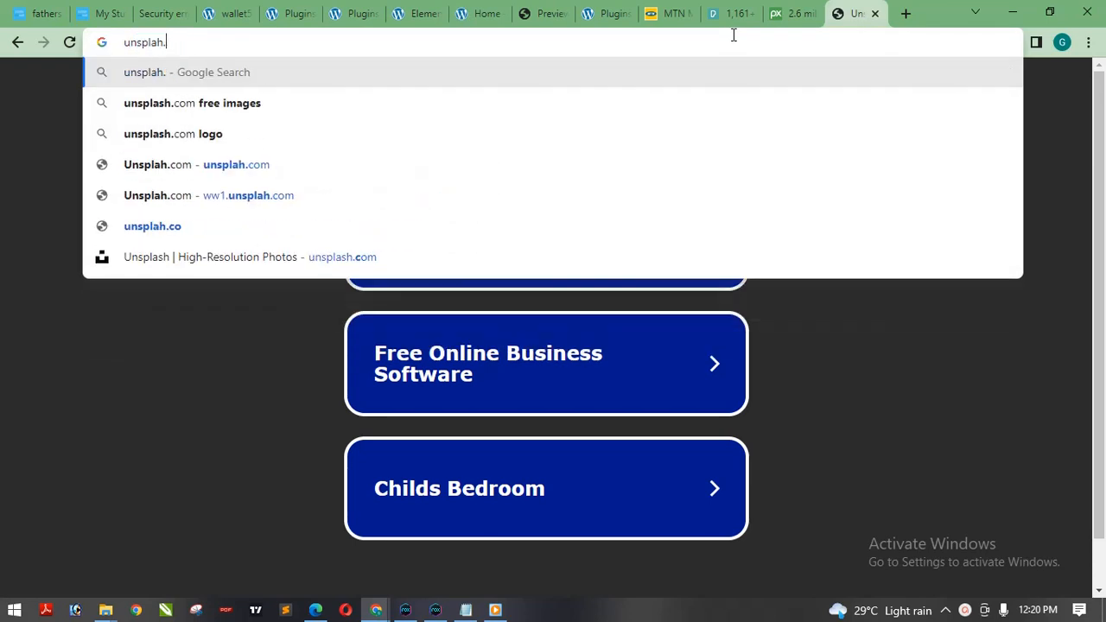
{"action": "key", "text": "Return"}
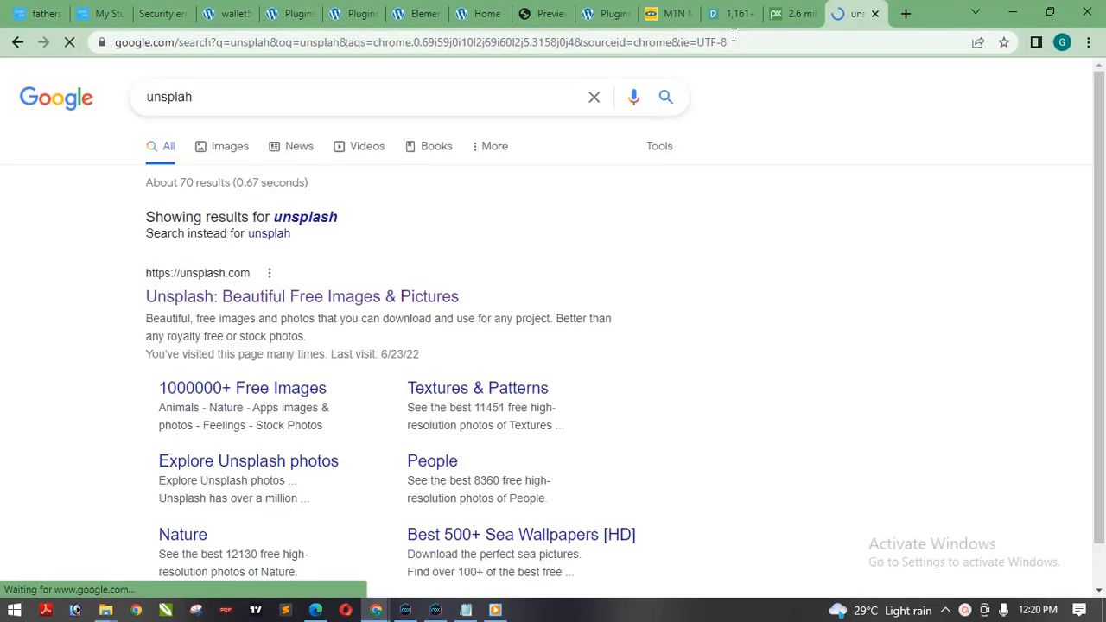
{"action": "left_click", "coordinate": [222, 298]}
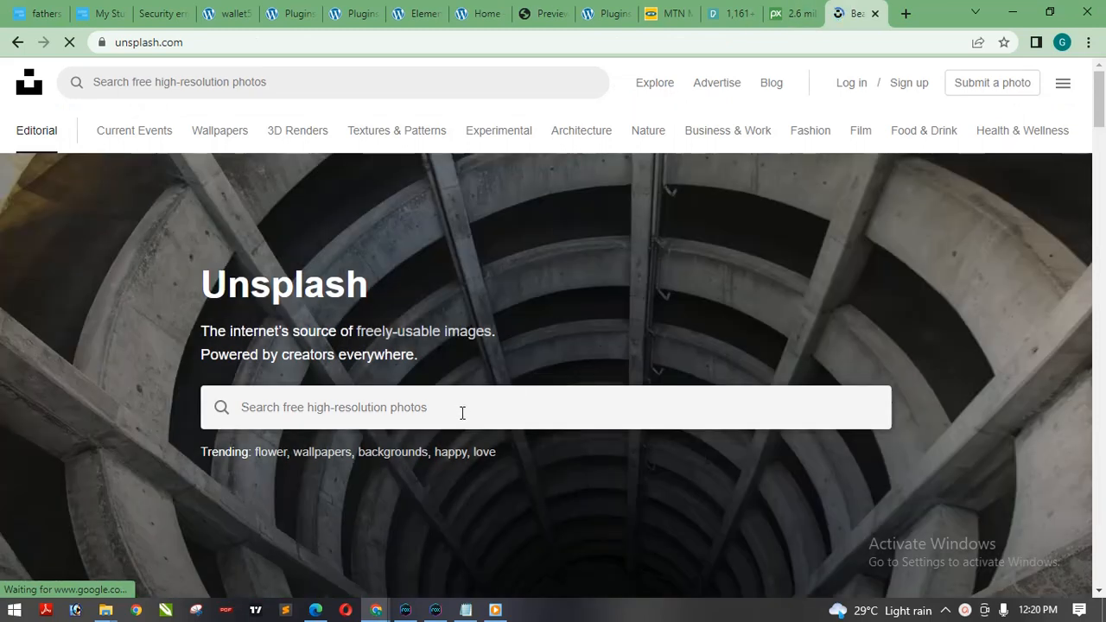
View the Unsplash homepage alongside the Pexels app photos and the Pixabay homepage.
{"action": "left_click", "coordinate": [461, 412]}
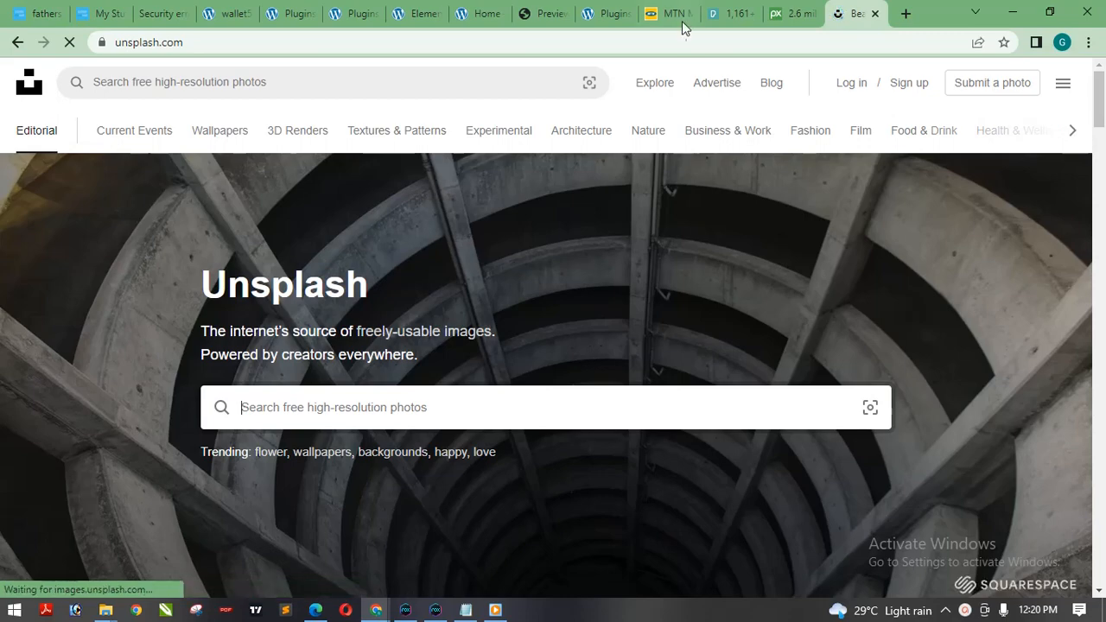
{"action": "left_click", "coordinate": [730, 14]}
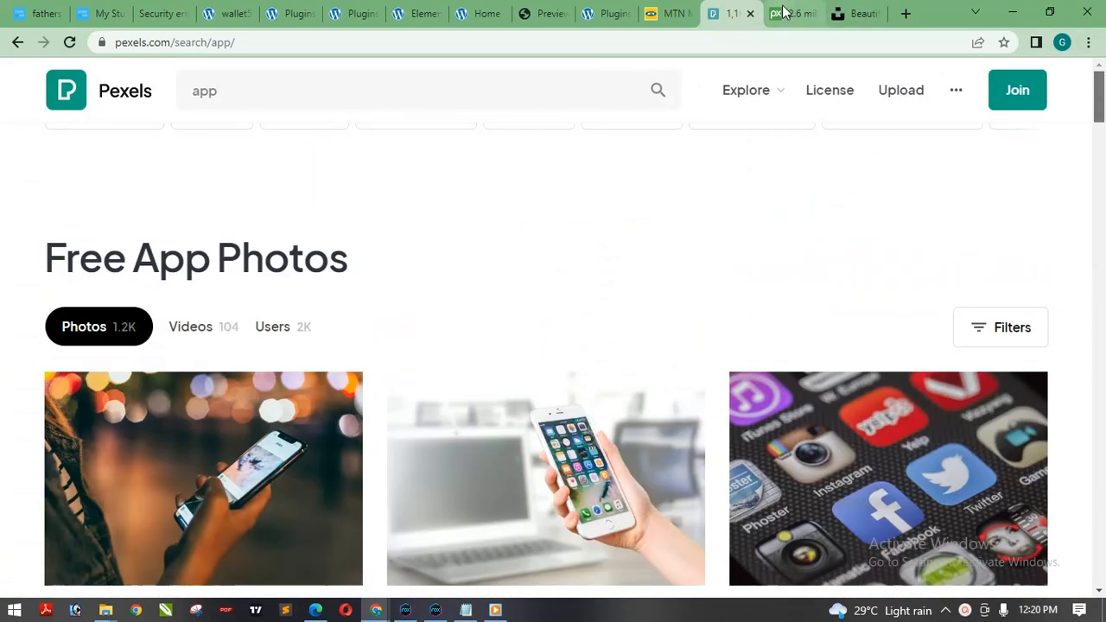
{"action": "left_click", "coordinate": [797, 13]}
{"action": "left_click", "coordinate": [851, 14]}
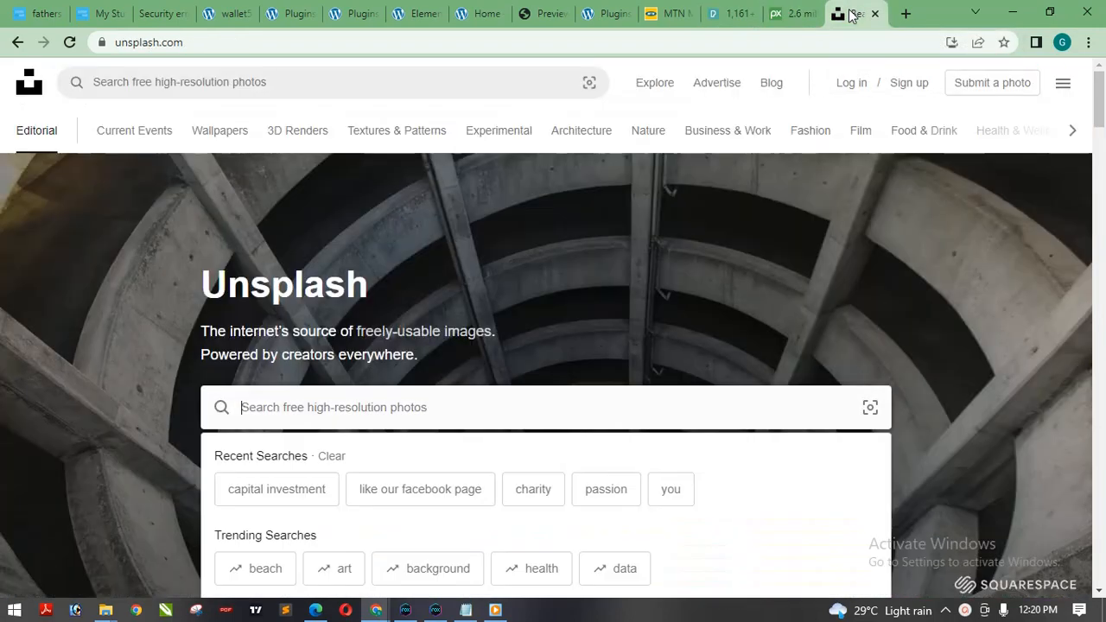
{"action": "left_click", "coordinate": [791, 14]}
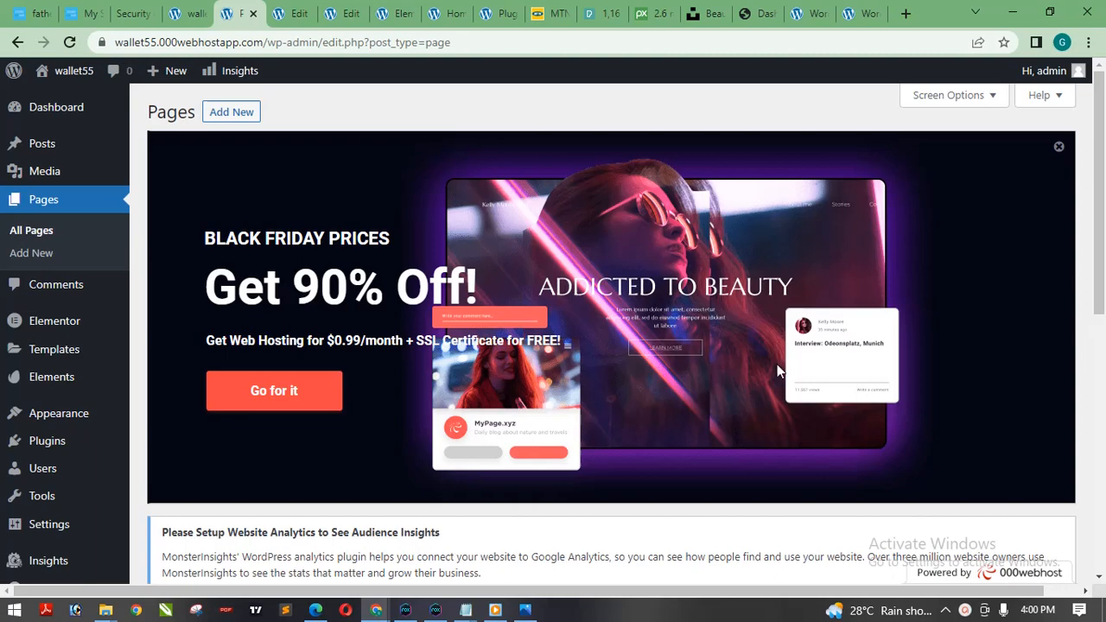
Review the list of all pages in the WordPress admin and return to its beginning.
{"action": "scroll", "coordinate": [863, 346], "scroll_direction": "down", "scroll_amount": 4}
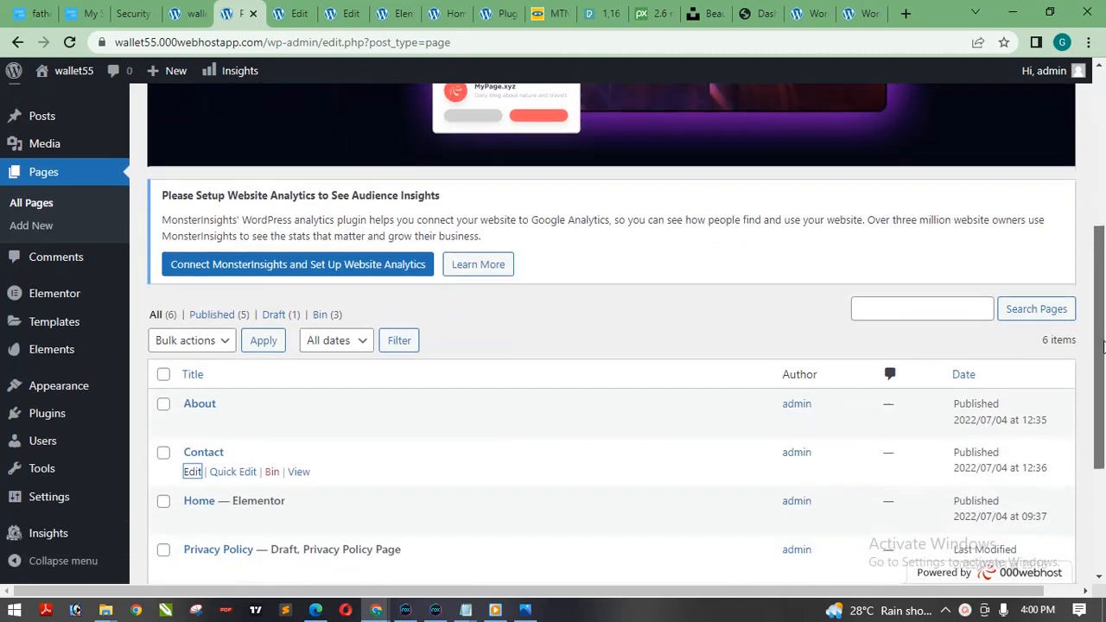
{"action": "scroll", "coordinate": [777, 408], "scroll_direction": "down", "scroll_amount": 3}
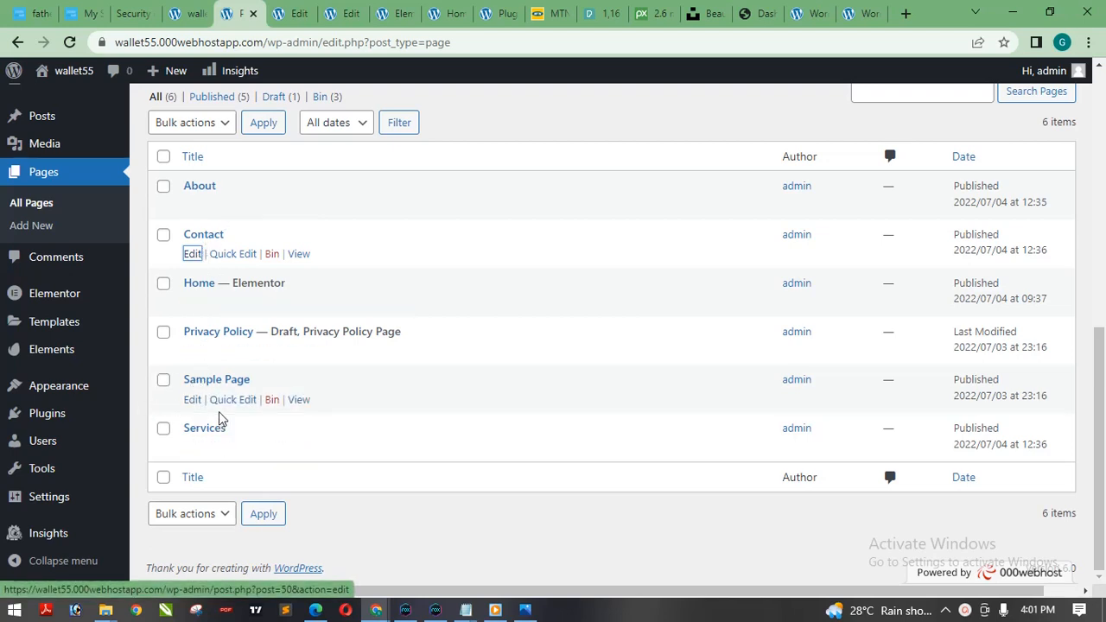
{"action": "left_click_drag", "start_coordinate": [1099, 391], "coordinate": [1104, 133]}
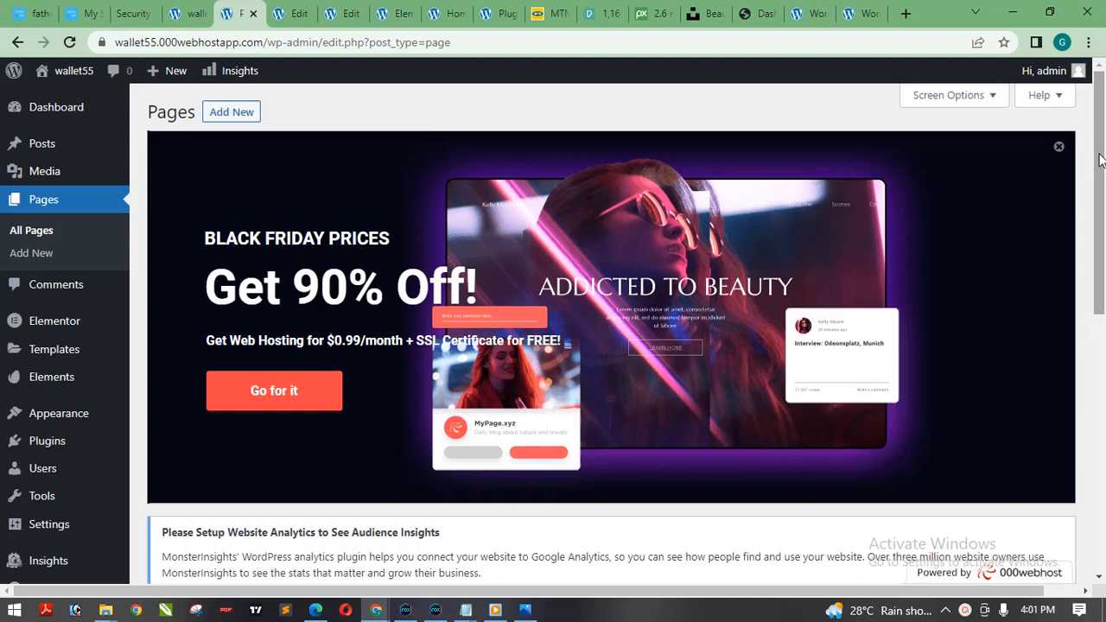
{"action": "left_click", "coordinate": [964, 610]}
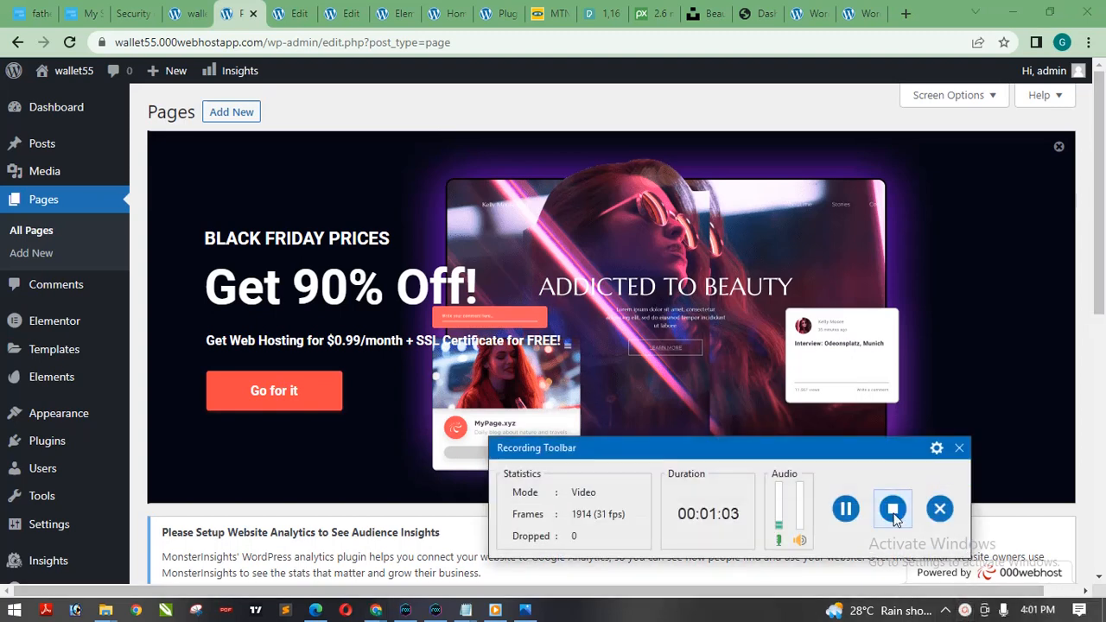